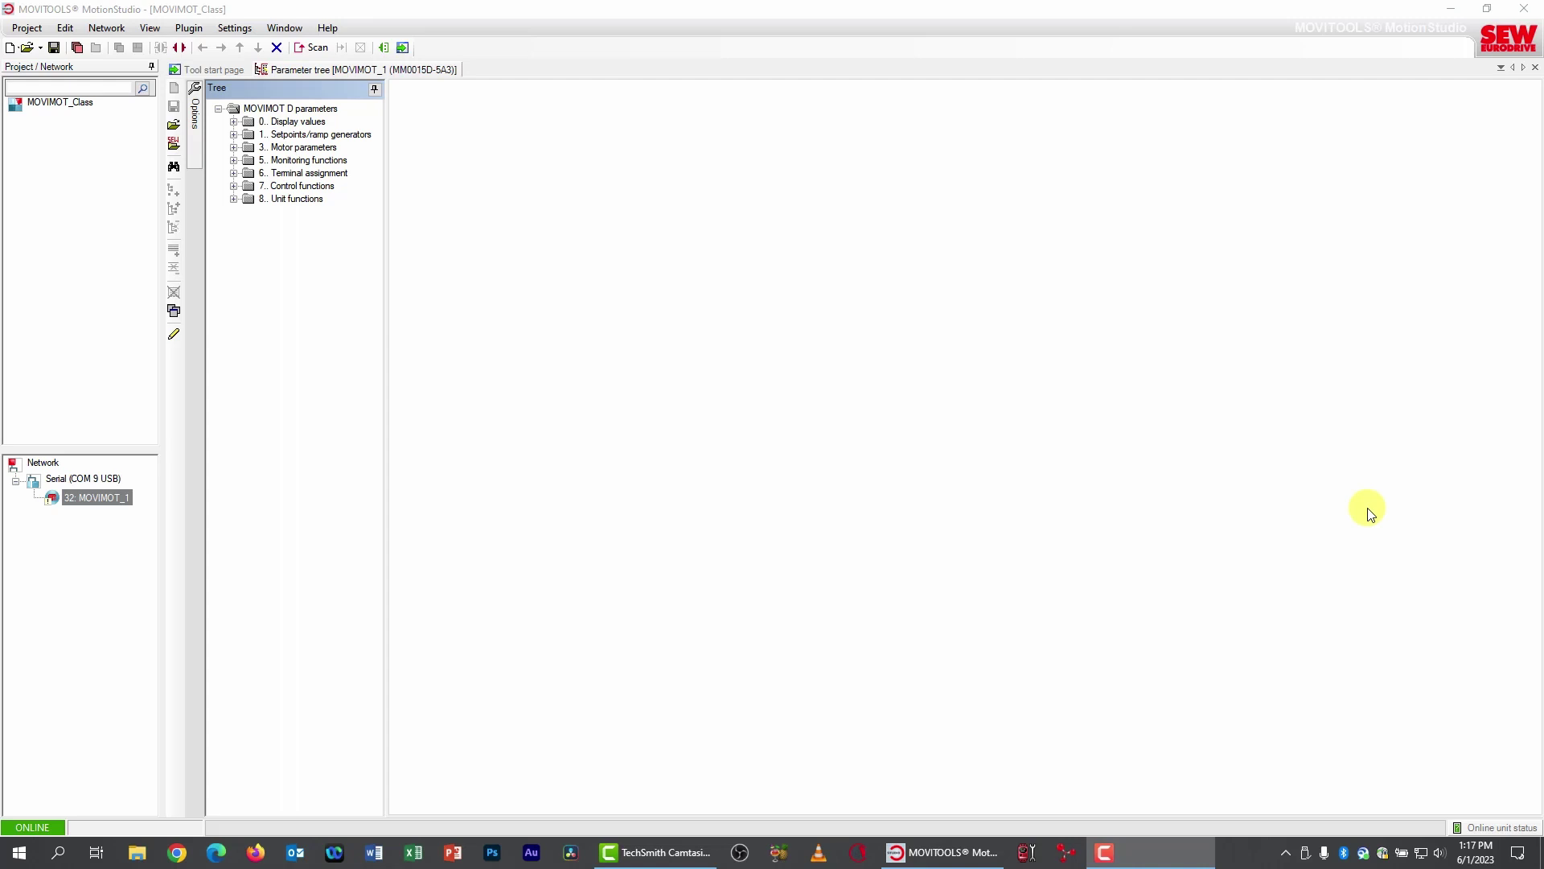
Step: In the unit functions' Setup parameters, reset the factory setting to Delivery state and set the startup mode to Expert
click(234, 199)
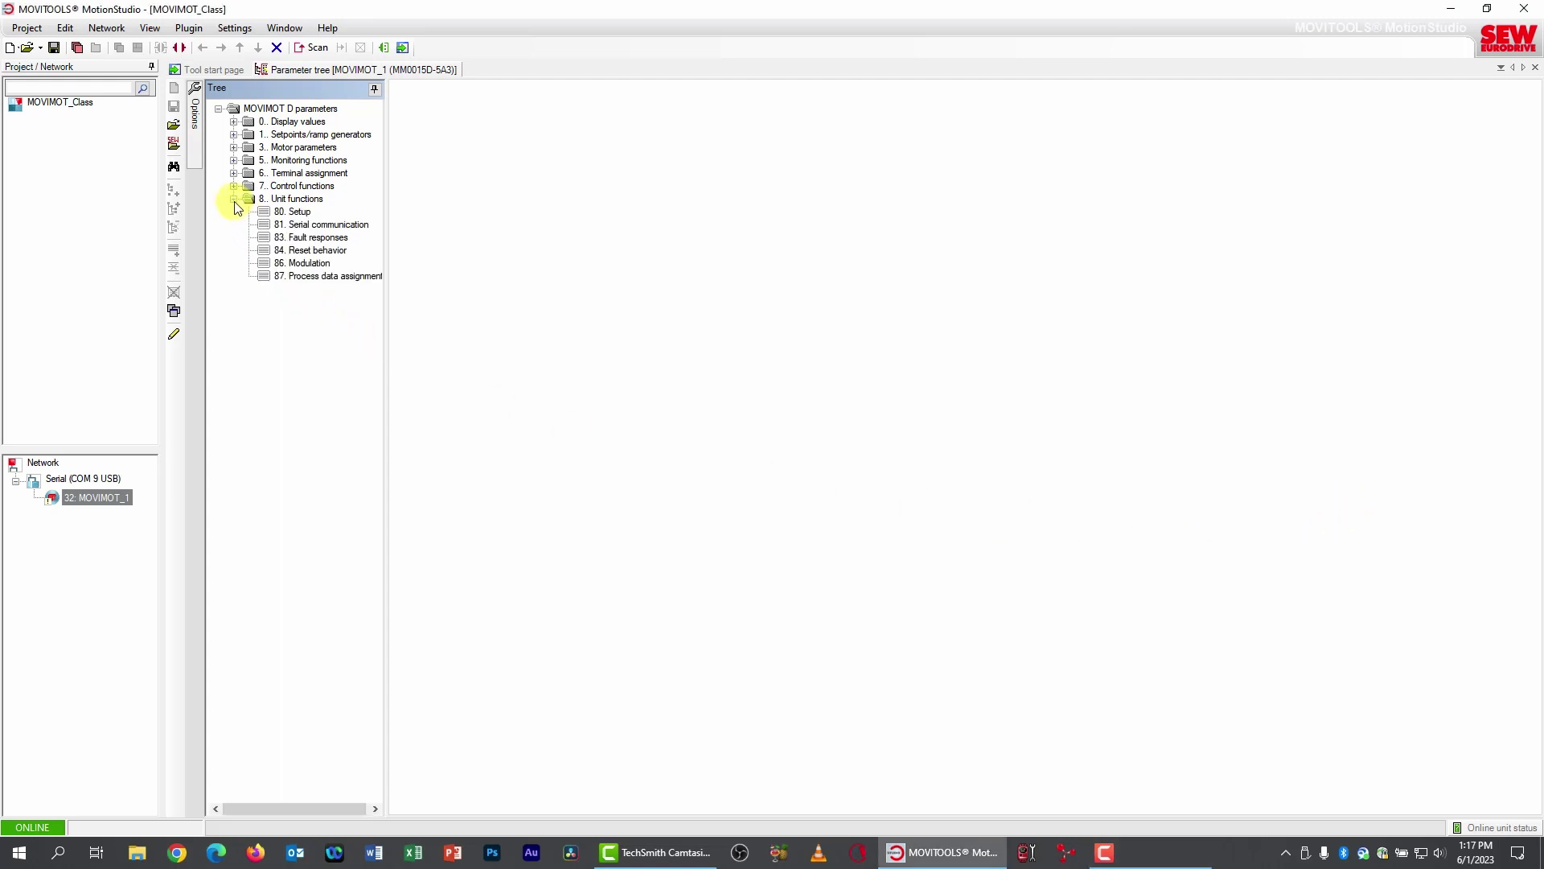
click(305, 213)
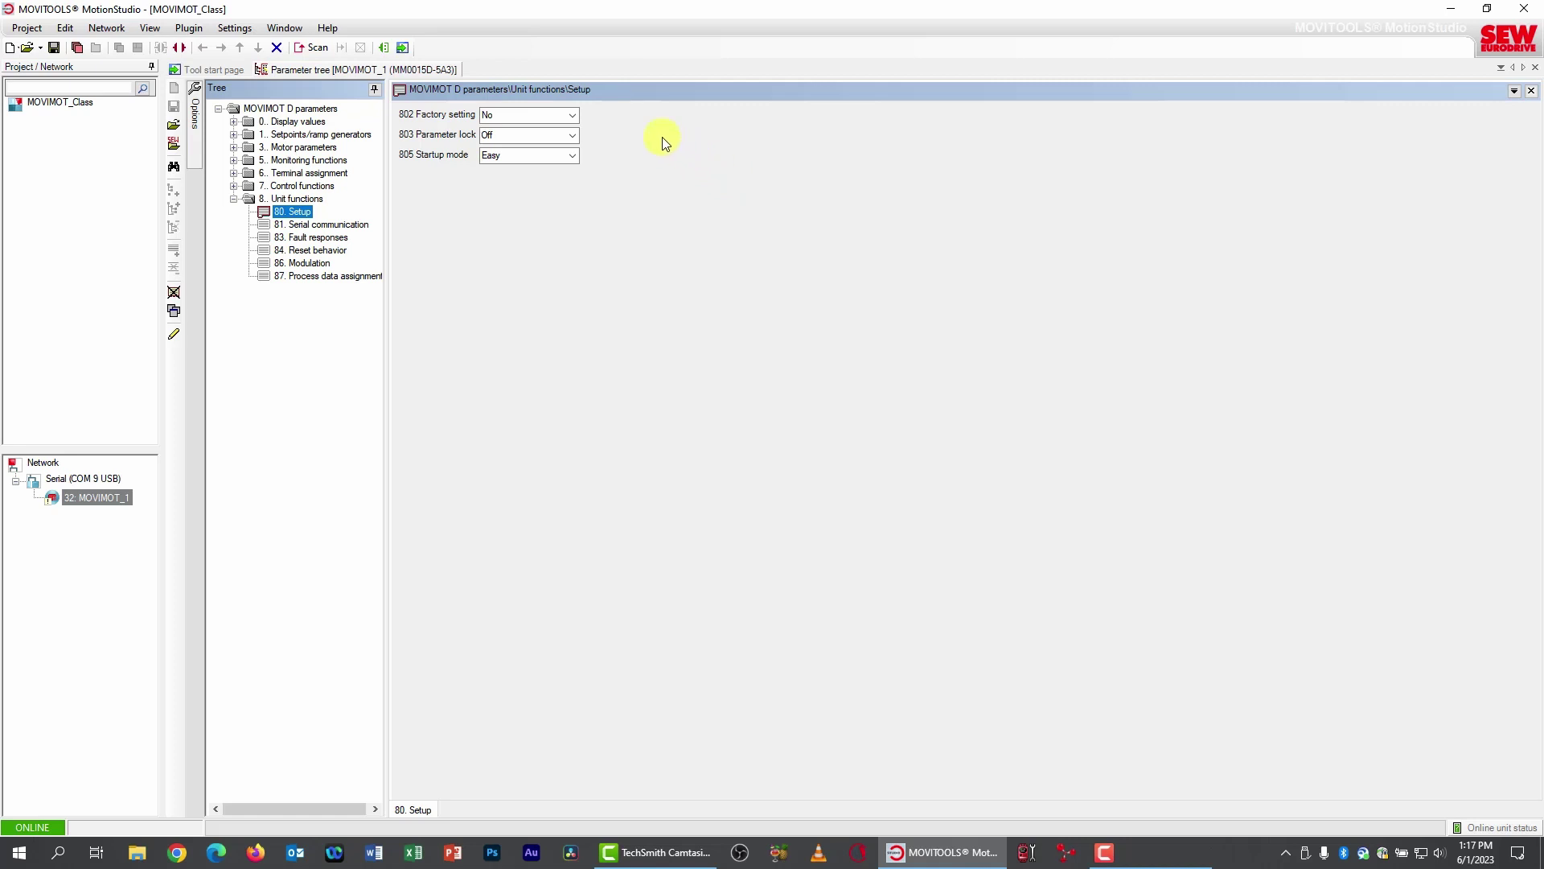
click(573, 114)
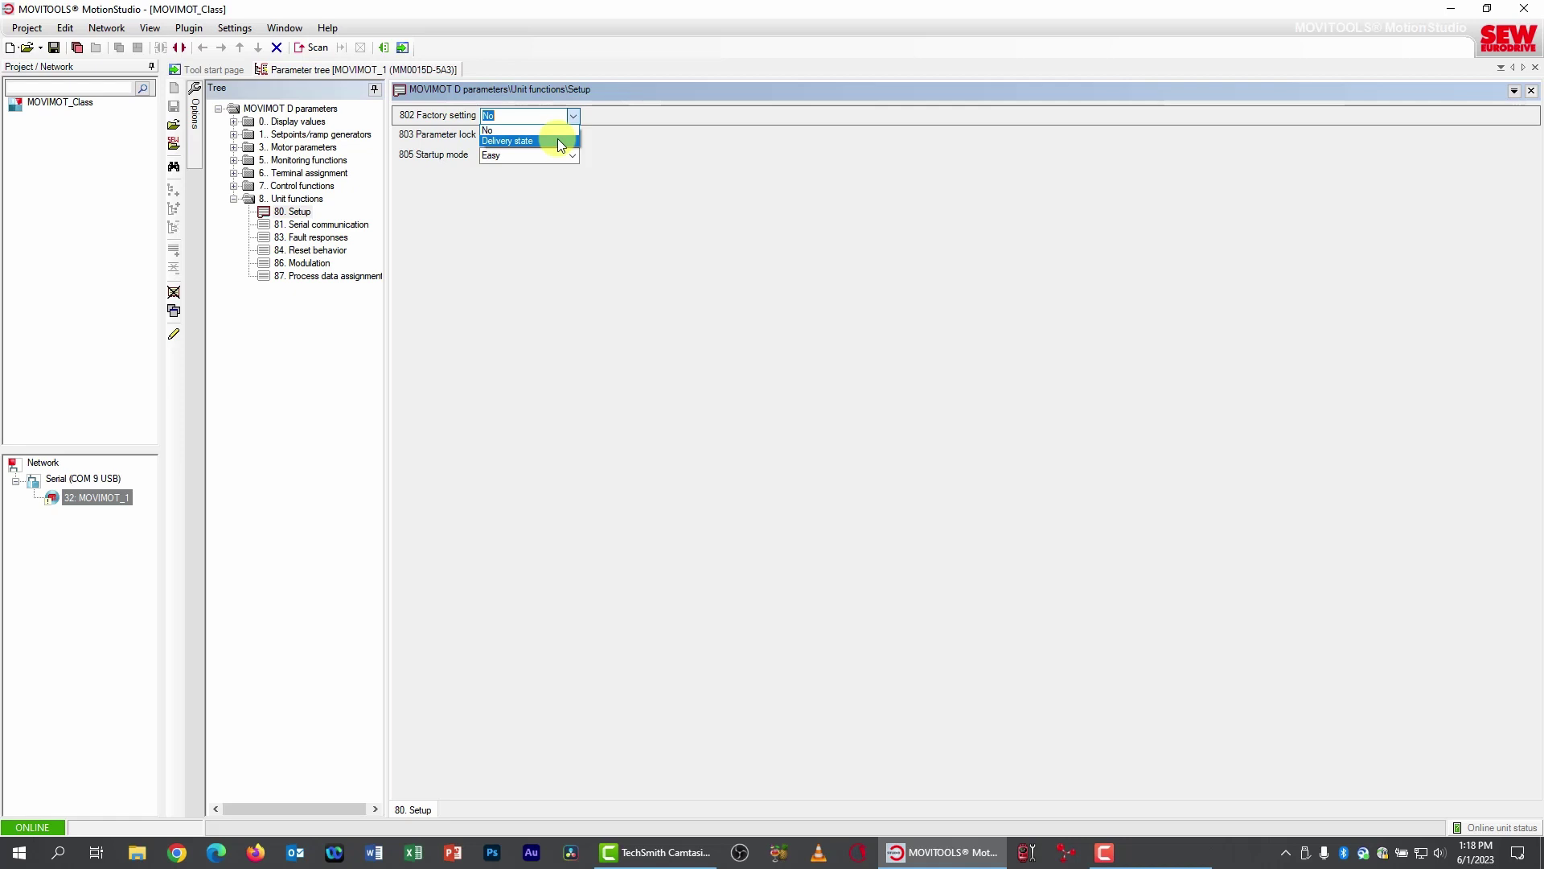
click(561, 142)
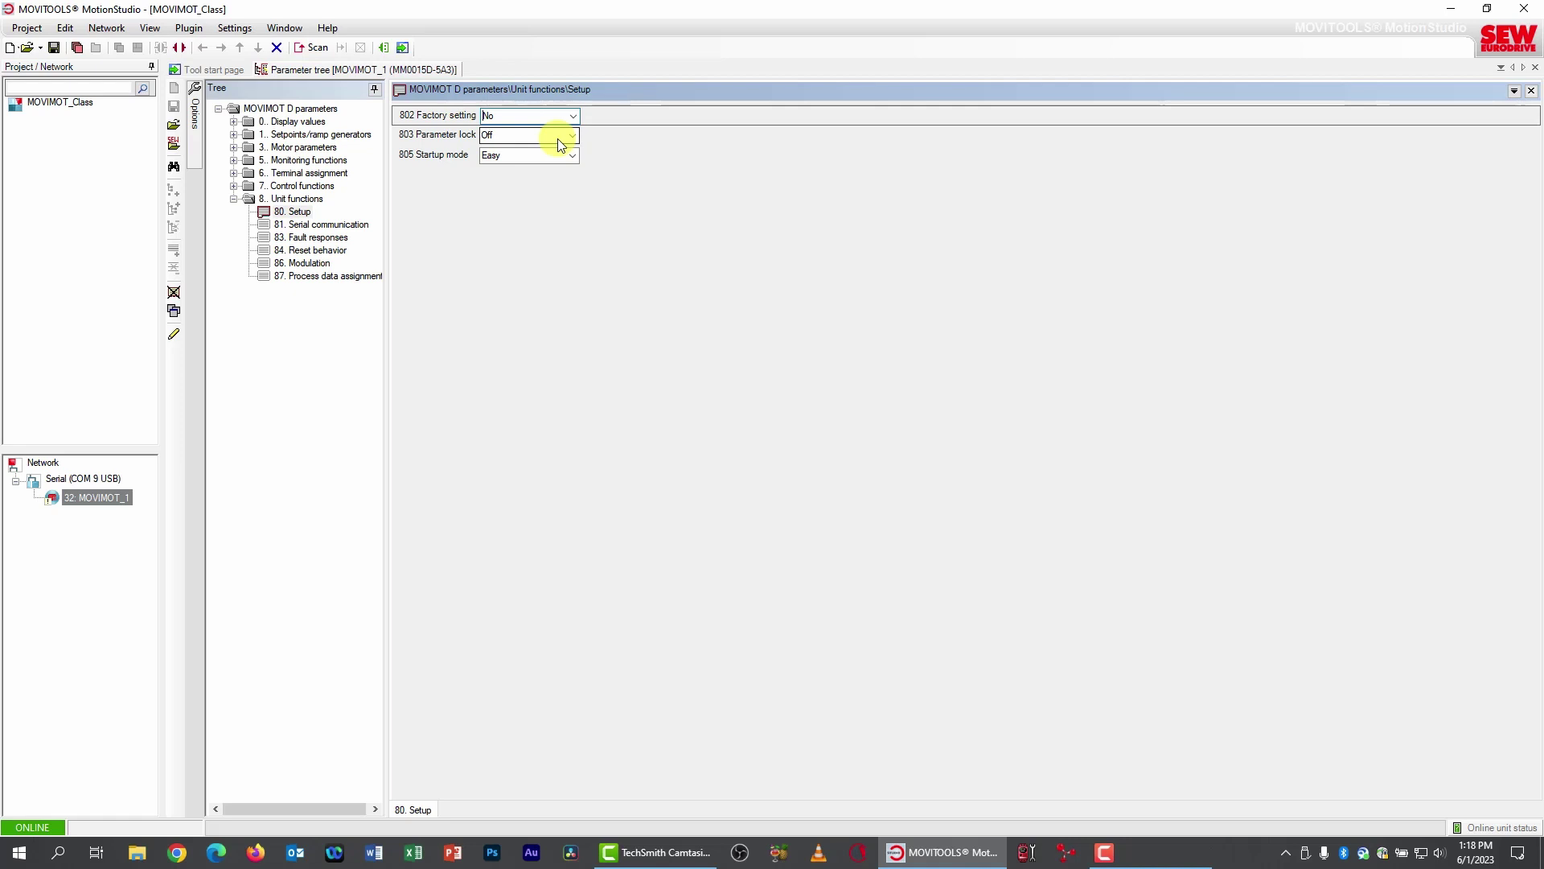
click(573, 155)
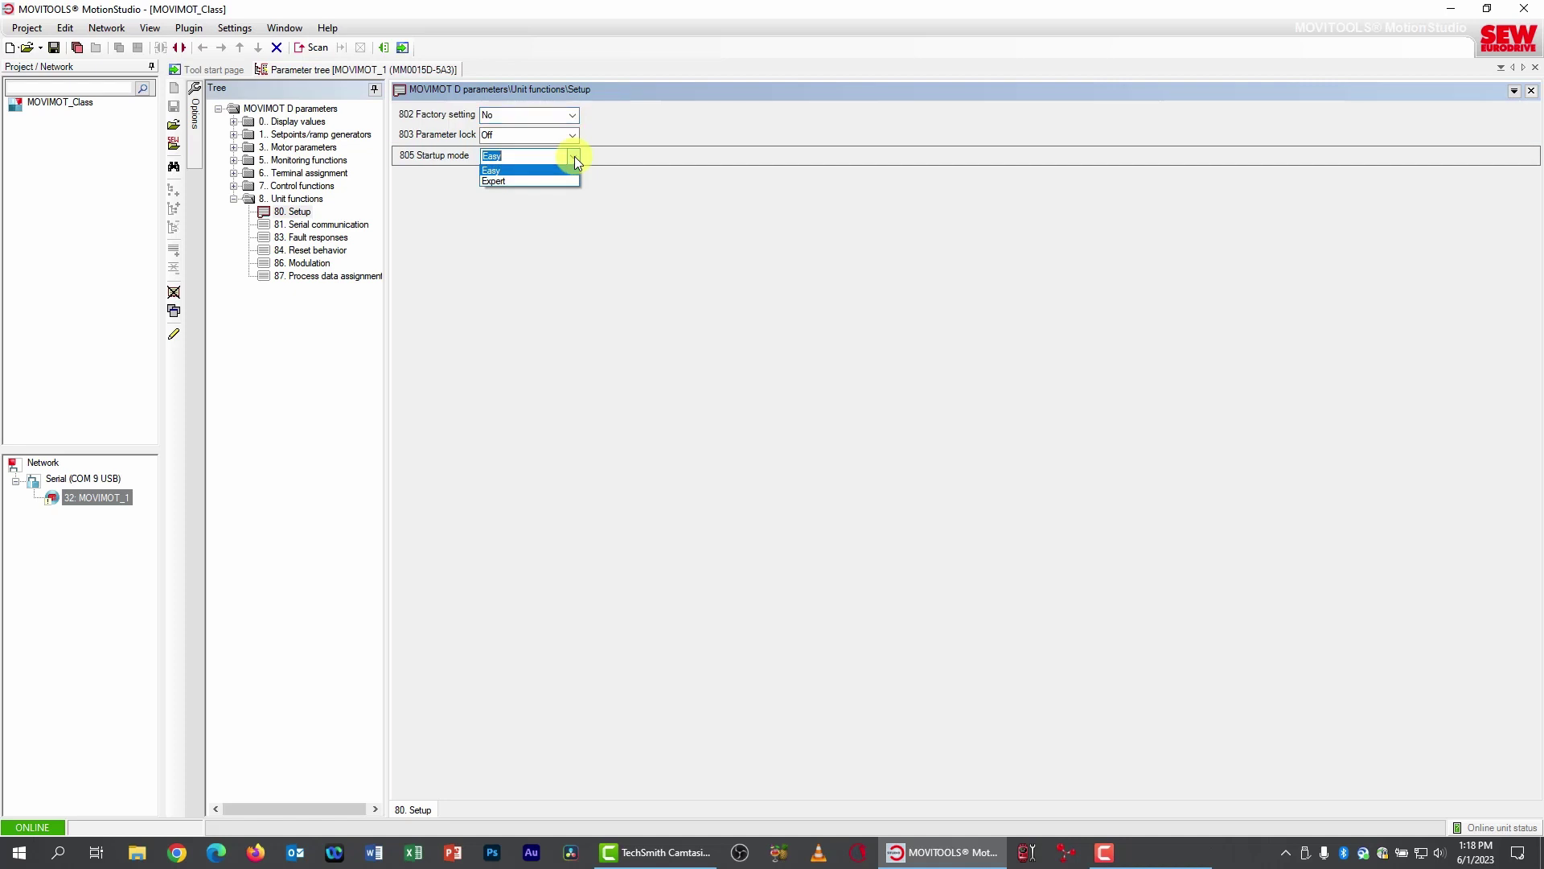
click(512, 181)
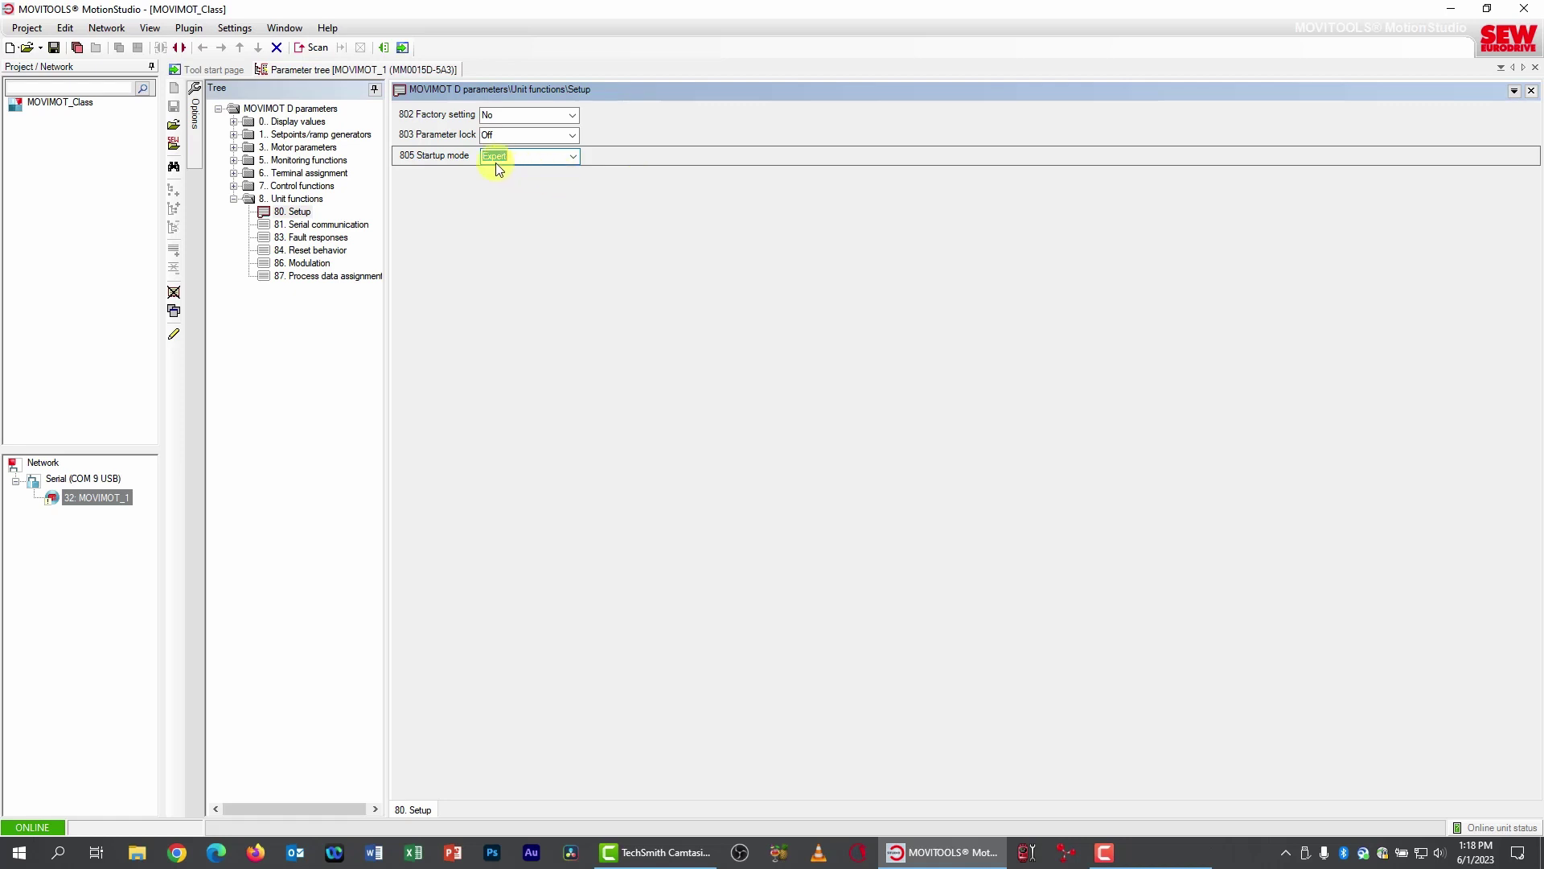
Step: In the Setpoint selection parameters, disable all ten mechanical setting elements, from the RS485 address DIP switches to Switch t1
click(234, 135)
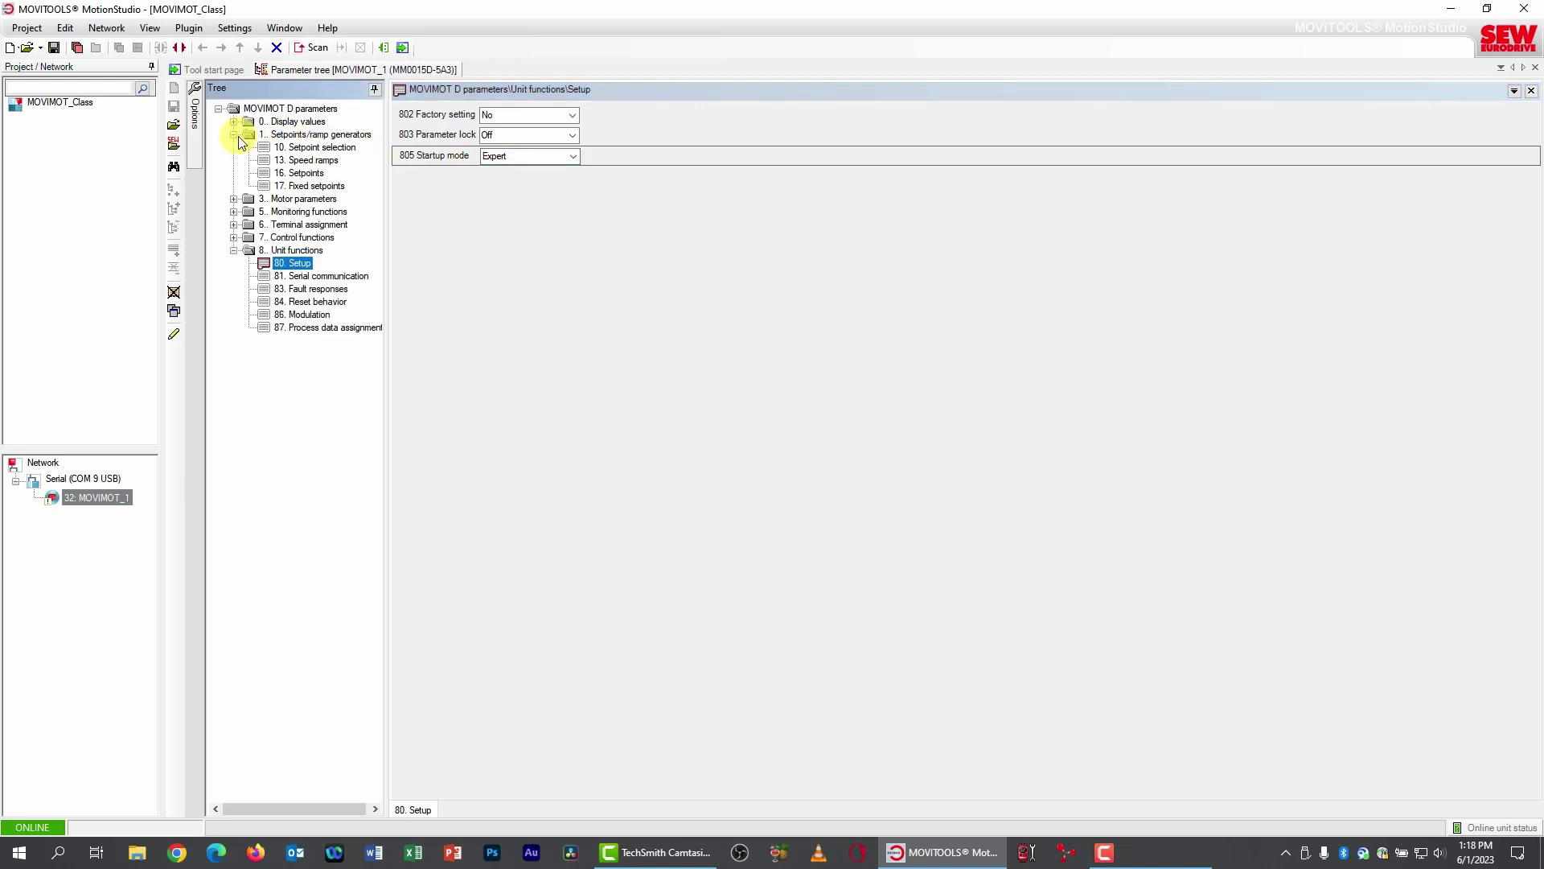
click(324, 148)
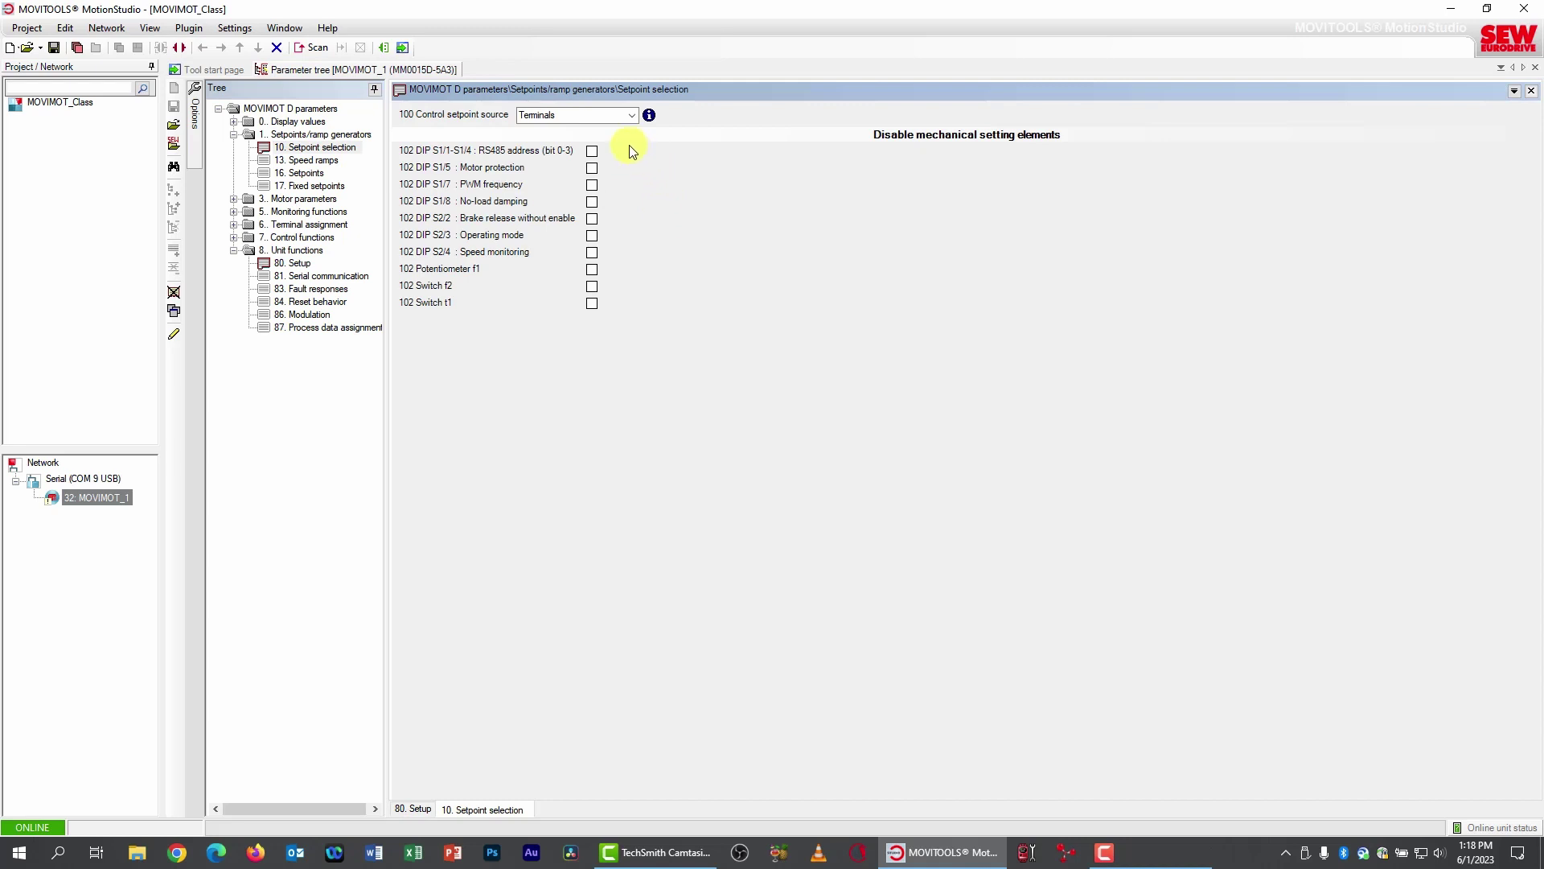
click(592, 152)
click(592, 168)
click(592, 185)
click(592, 202)
click(592, 219)
click(592, 236)
click(592, 252)
click(592, 269)
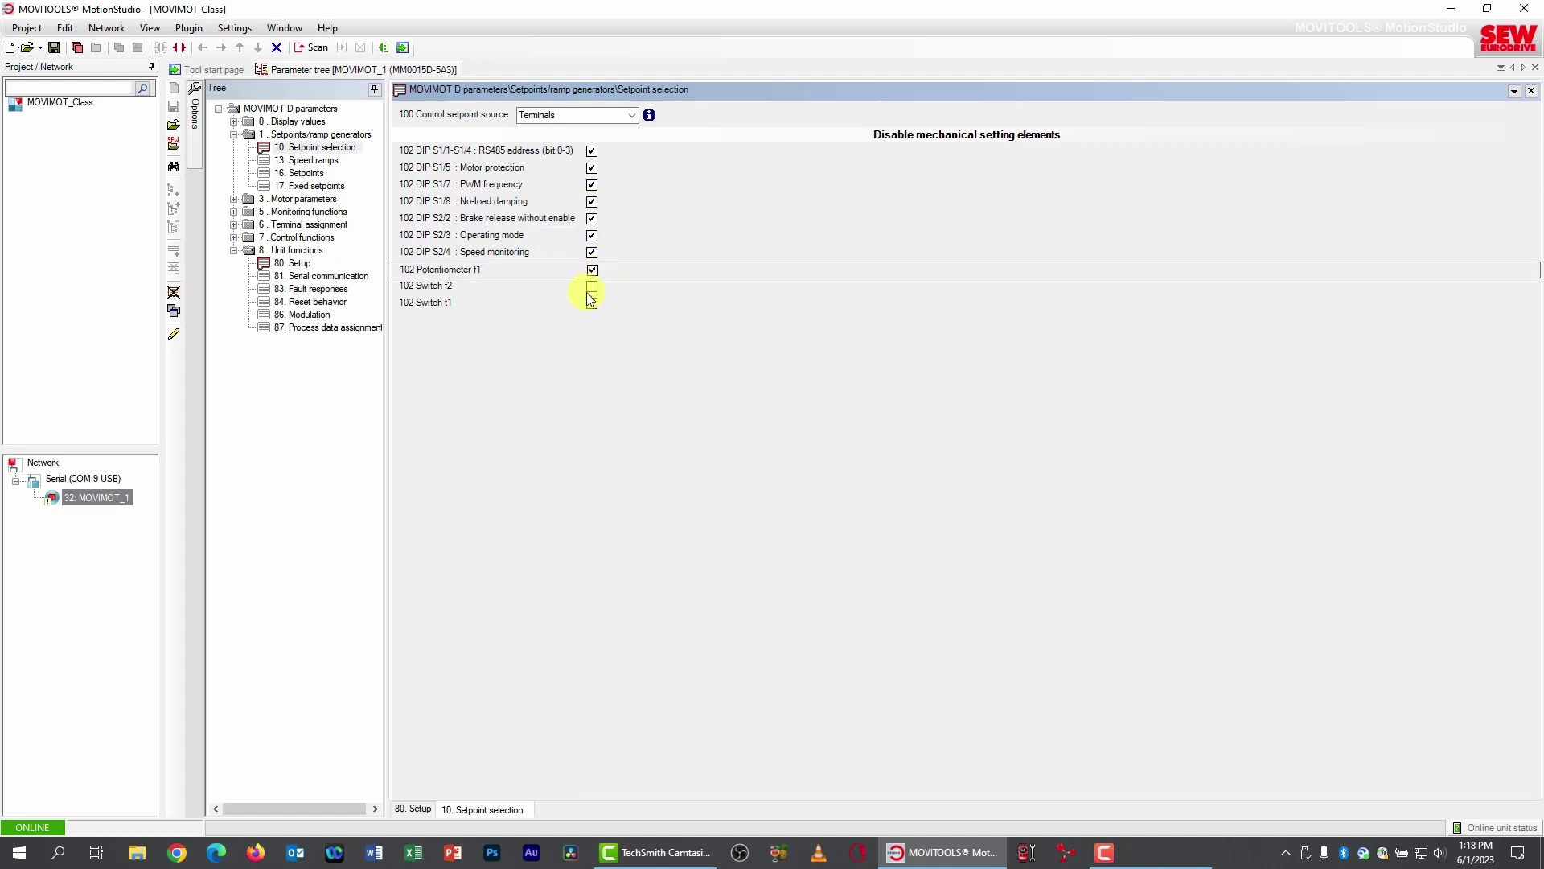
click(592, 287)
click(591, 303)
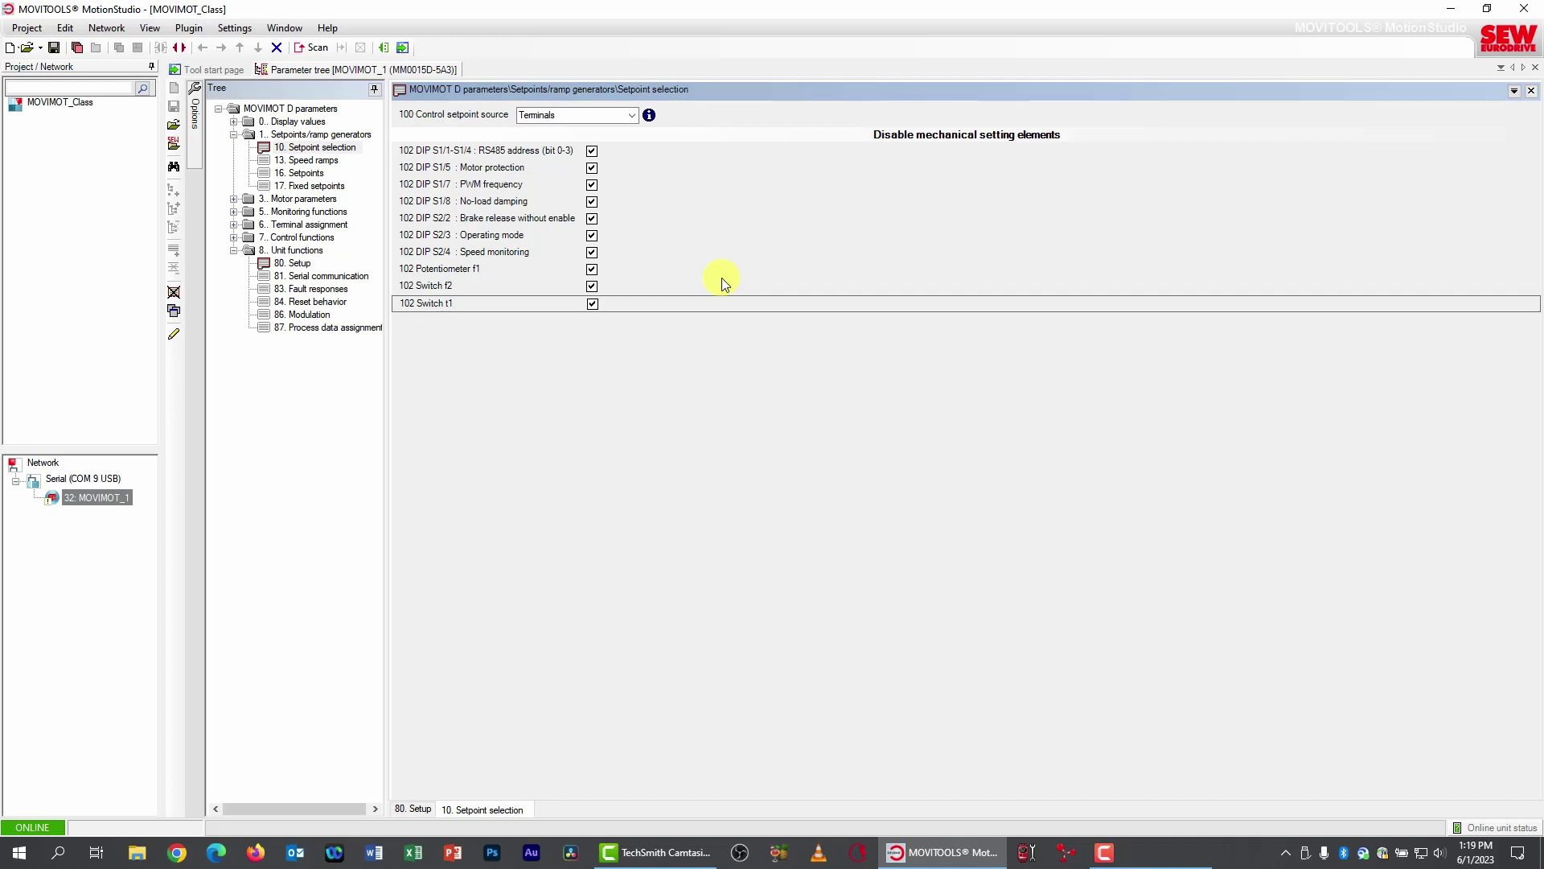
Step: In the Speed ramps parameters, set Ramp t11 down to 5 s and consult the help page for that parameter
click(310, 159)
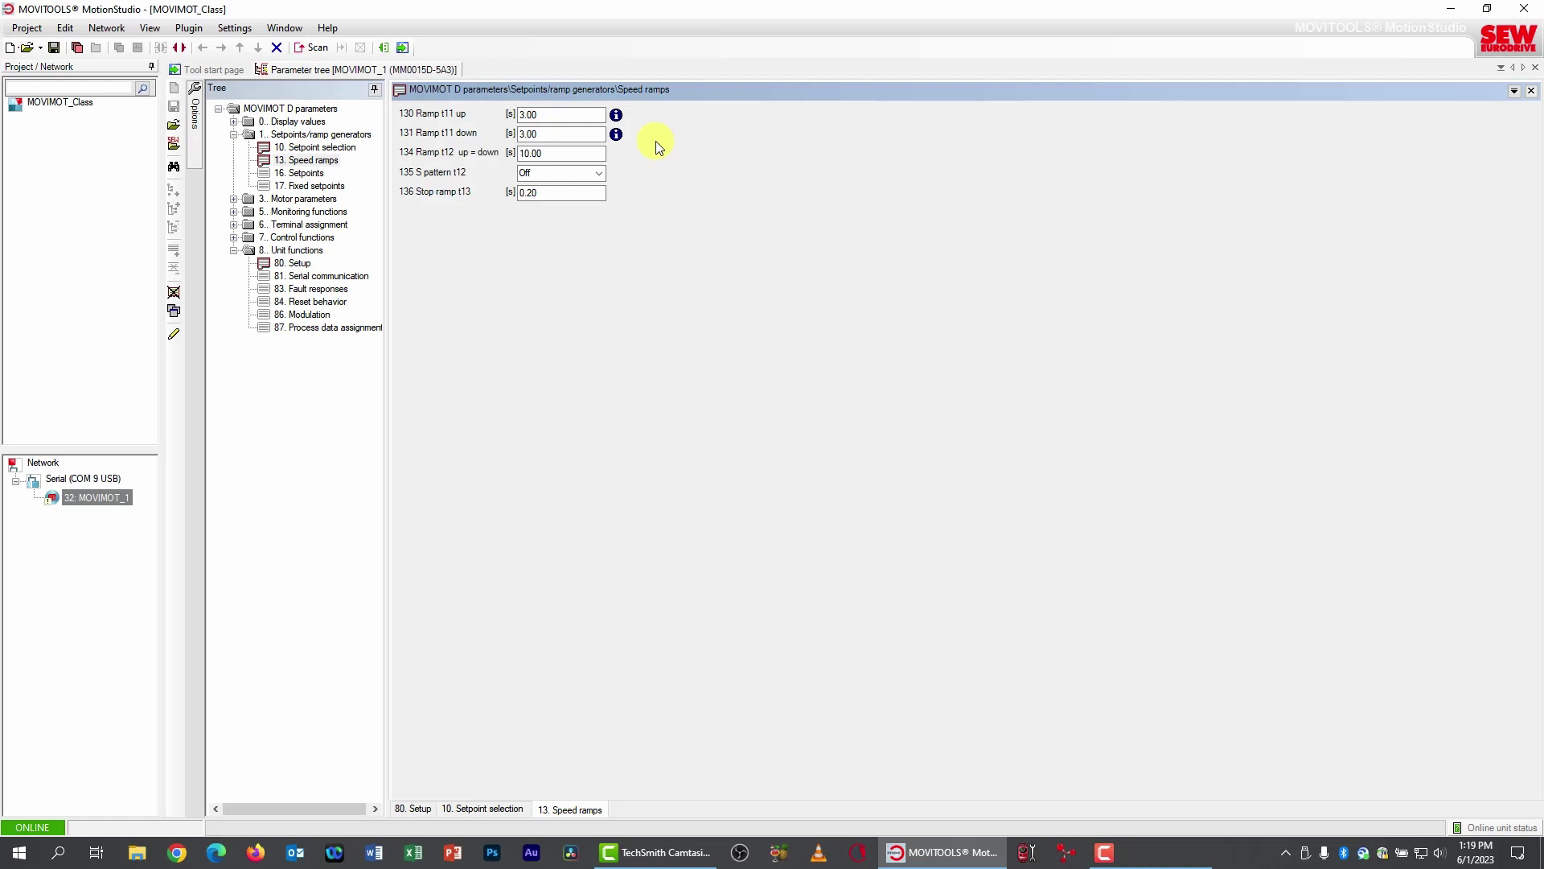
click(579, 136)
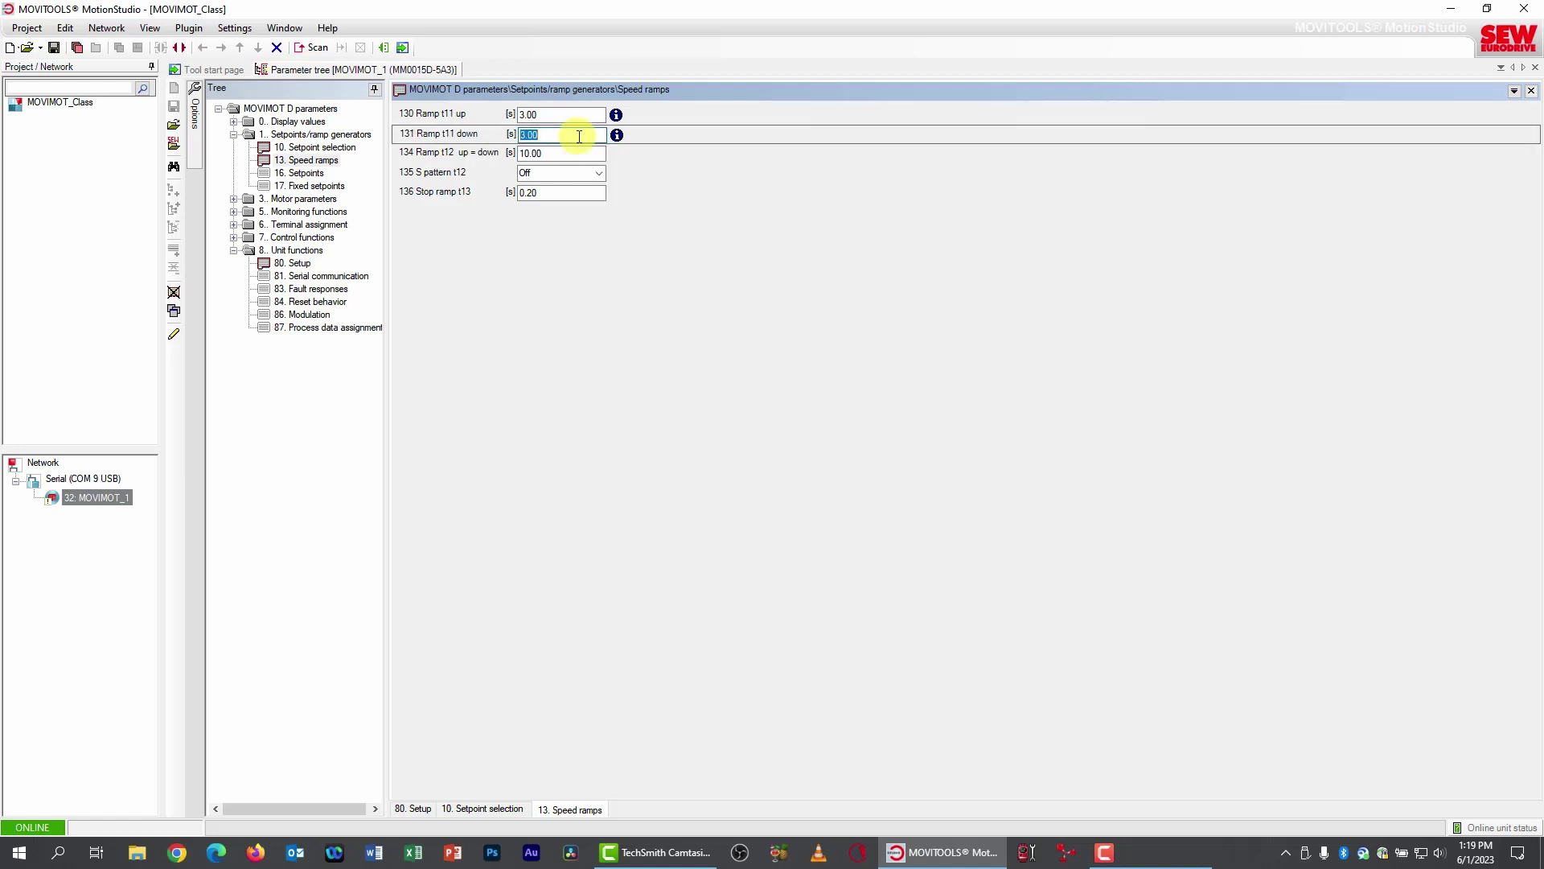
text(5)
click(578, 155)
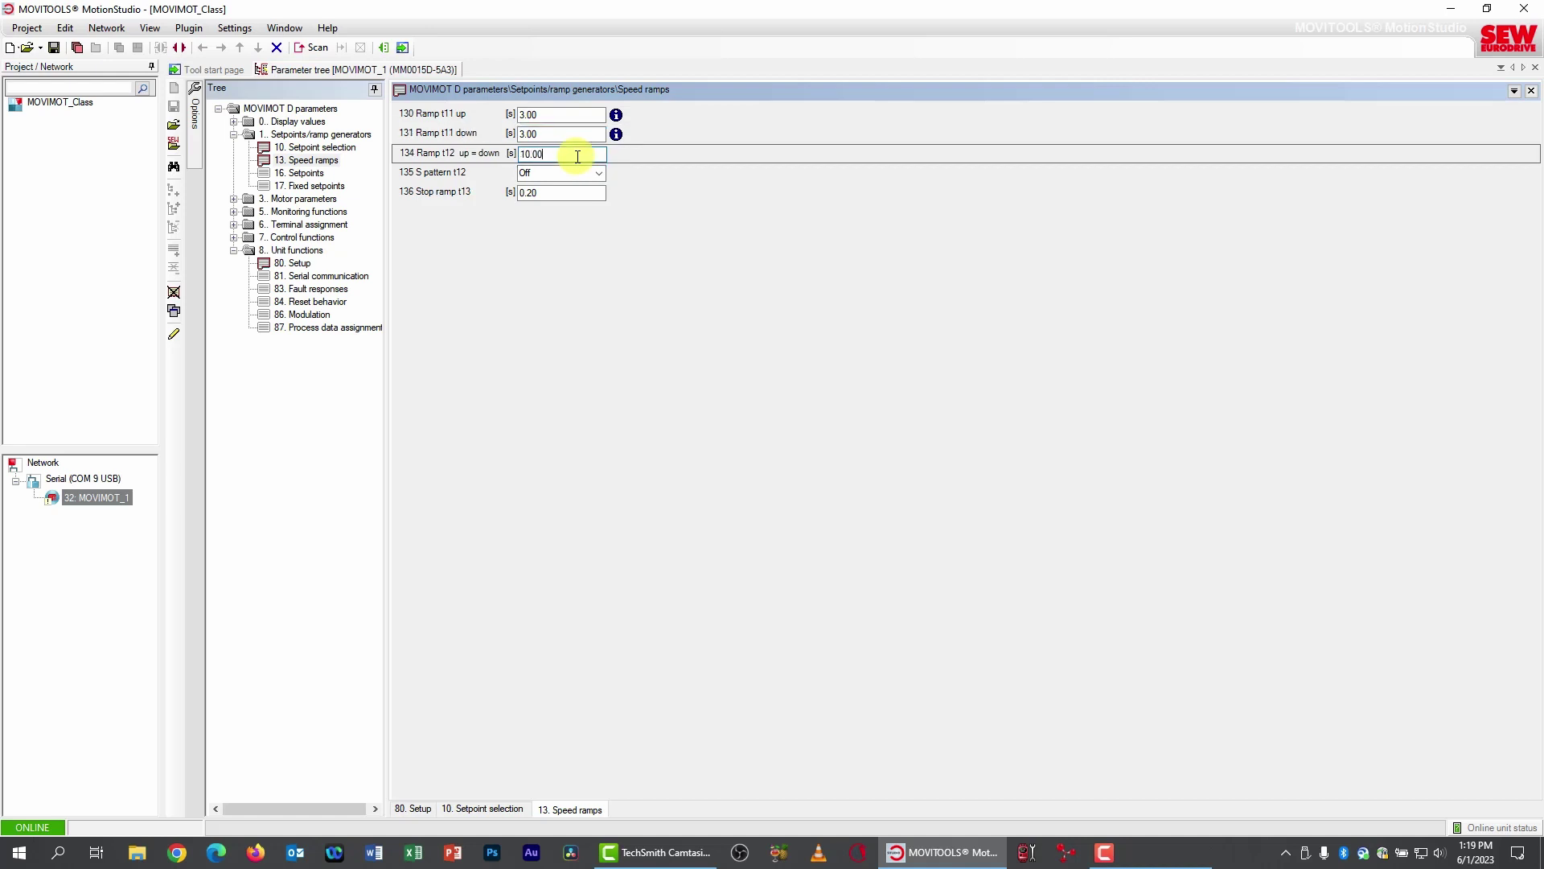
click(552, 132)
double_click(553, 133)
text(5)
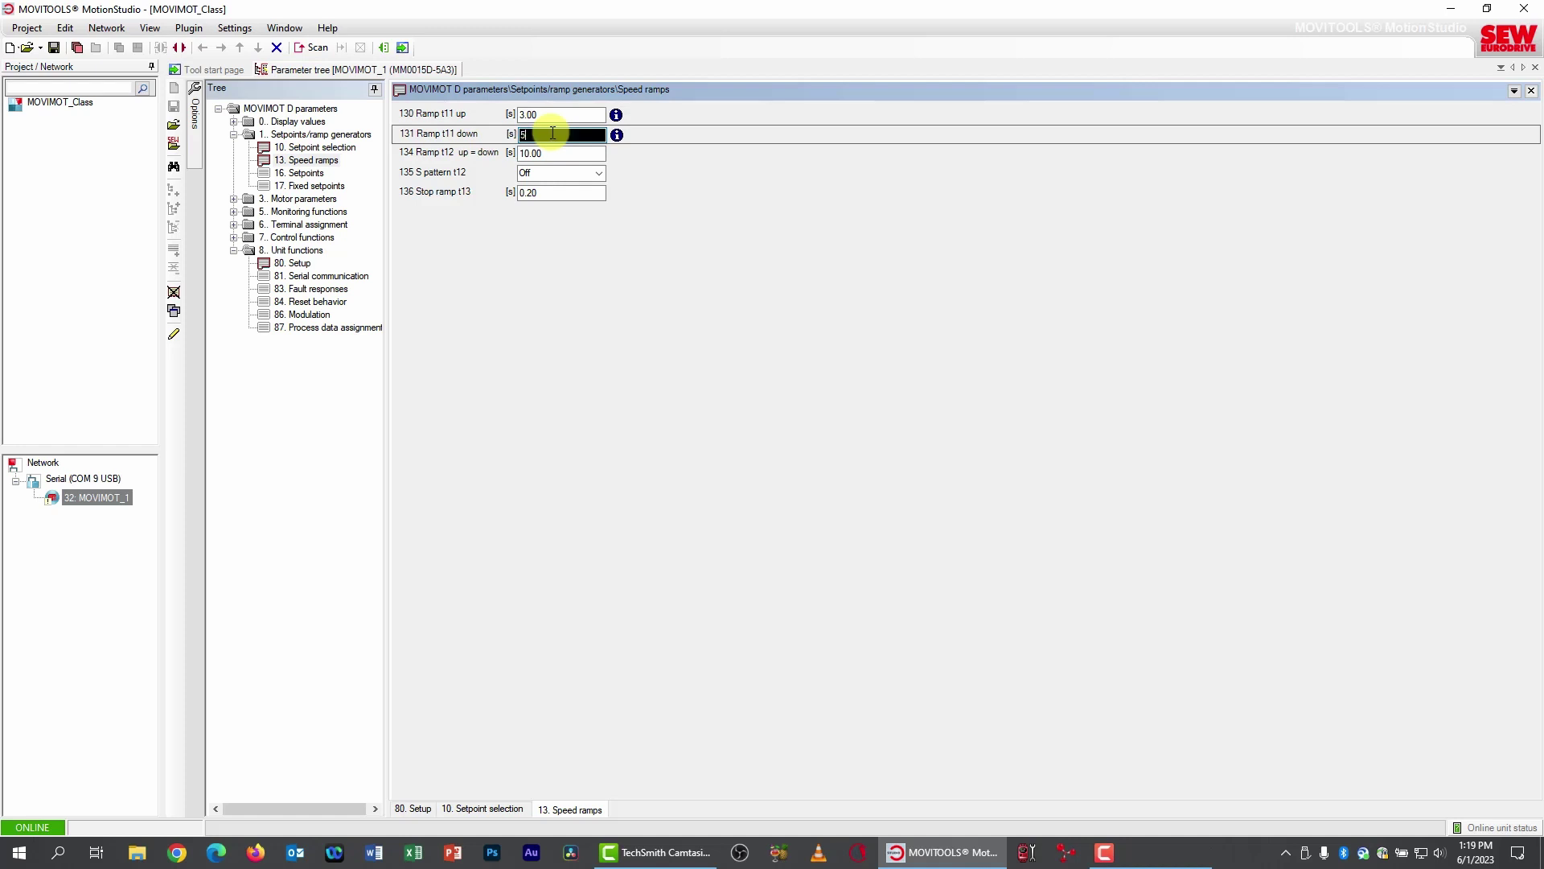
key(Return)
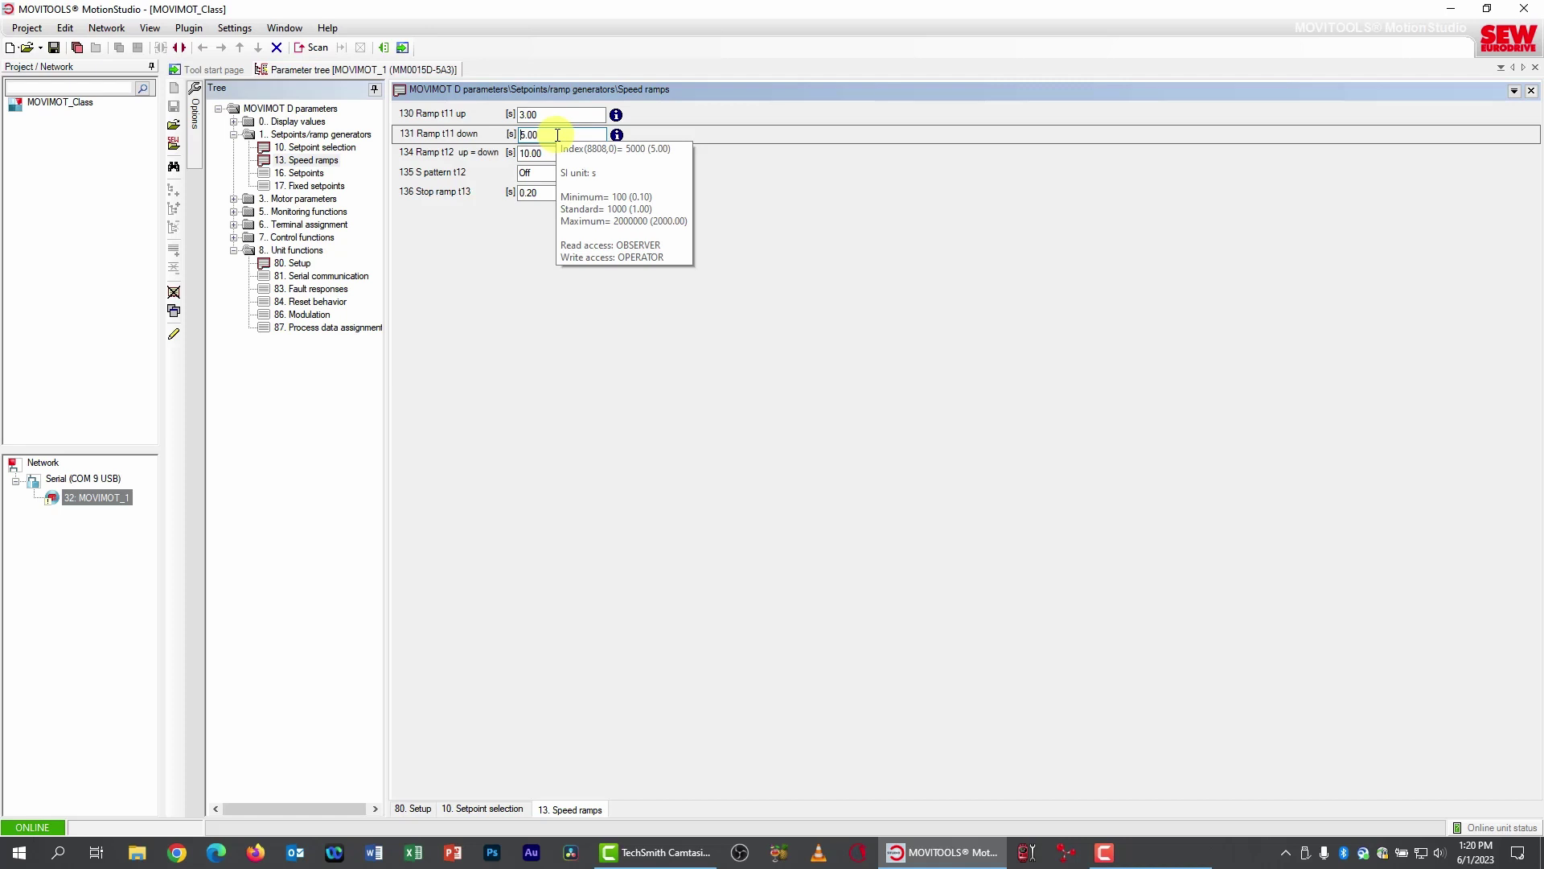
key(F1)
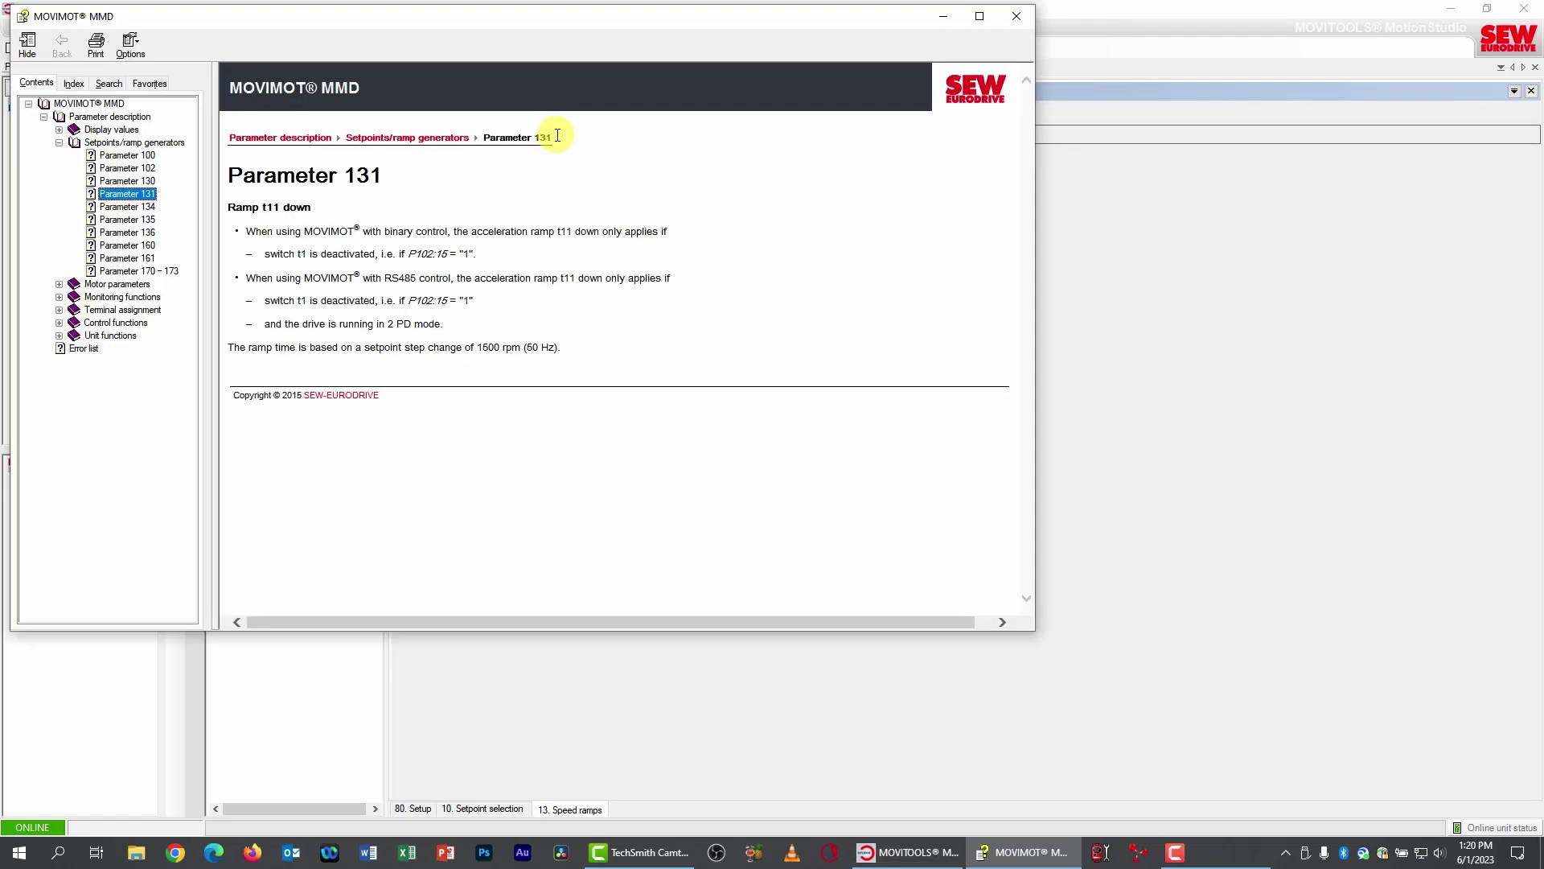
click(1017, 16)
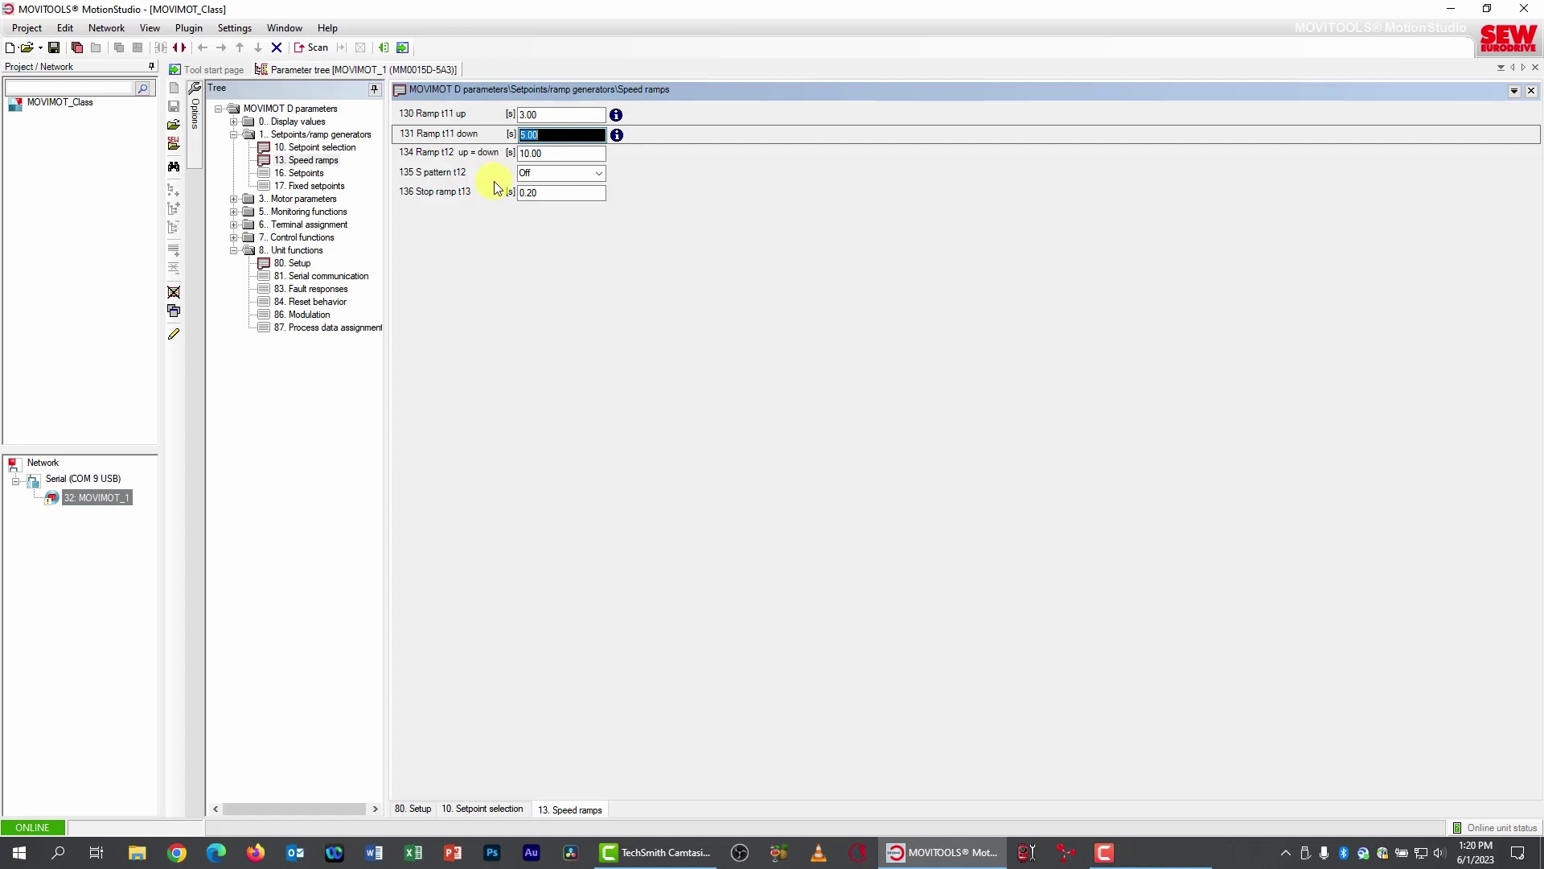
Step: Replace the decimals of the Stop ramp t13 time with 5
click(530, 192)
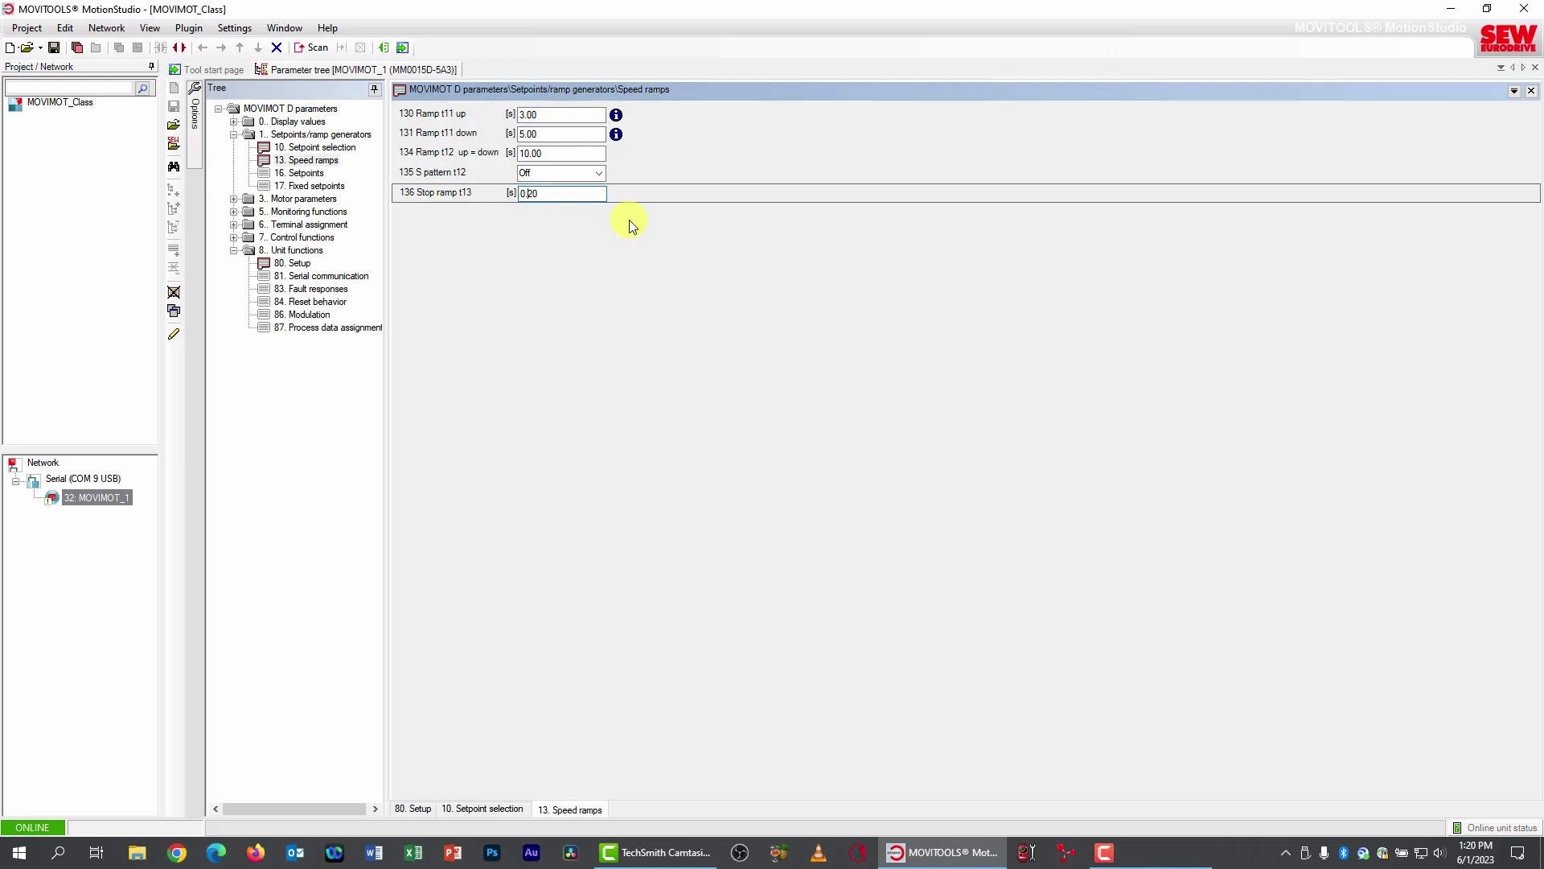
key(shift+End)
text(5)
Step: In the Setpoints parameters, set Setpoint n_f1 to 1505 rpm and Setpoint n_f2 to 632 rpm
click(307, 174)
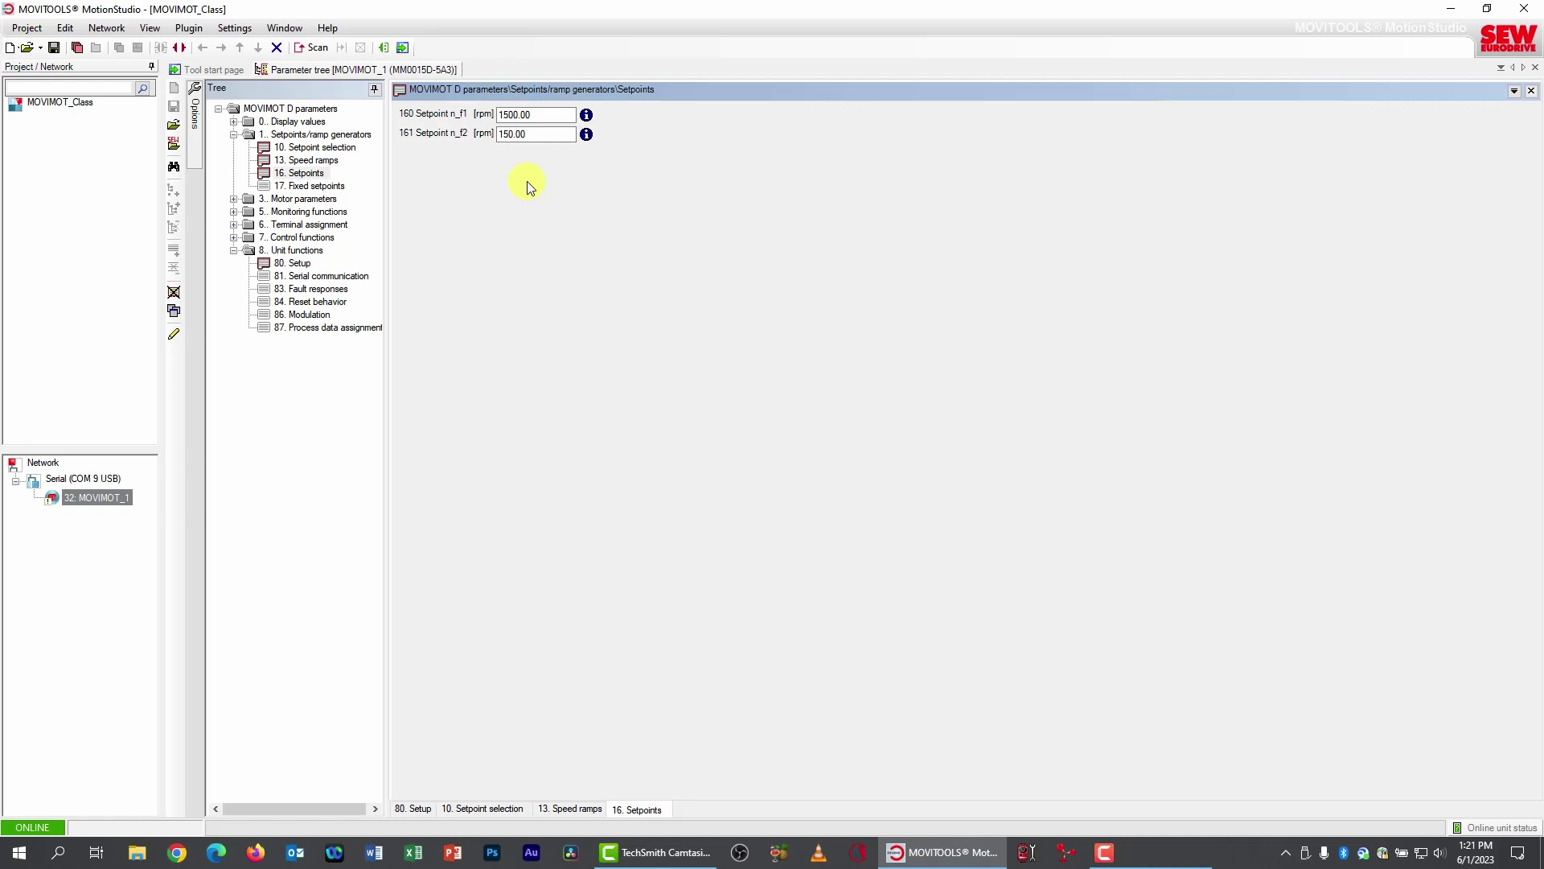
click(523, 115)
double_click(523, 115)
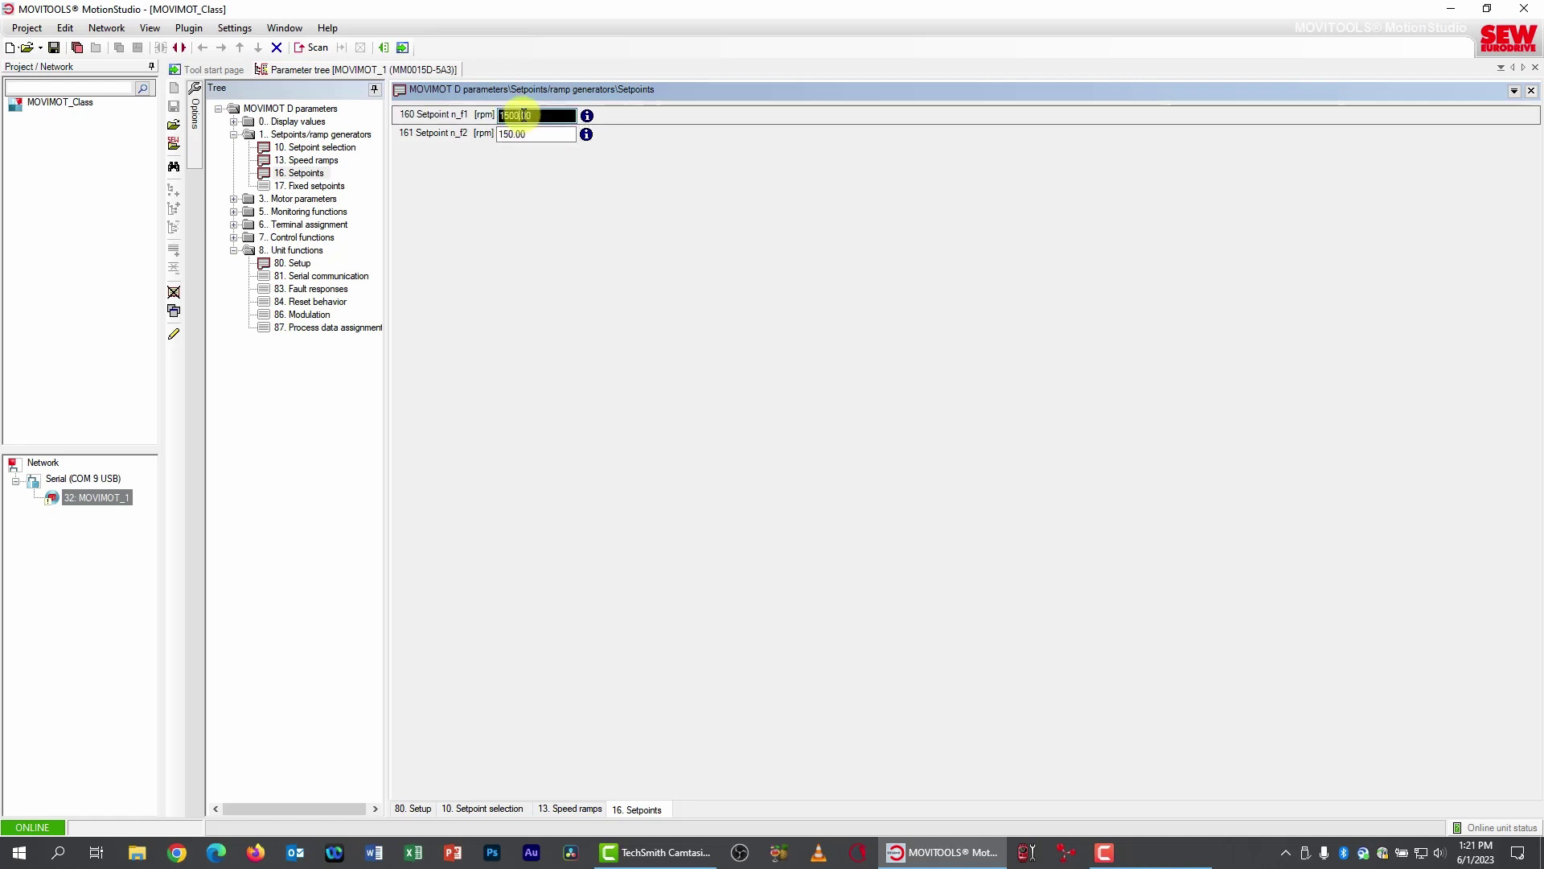
click(514, 115)
text(5)
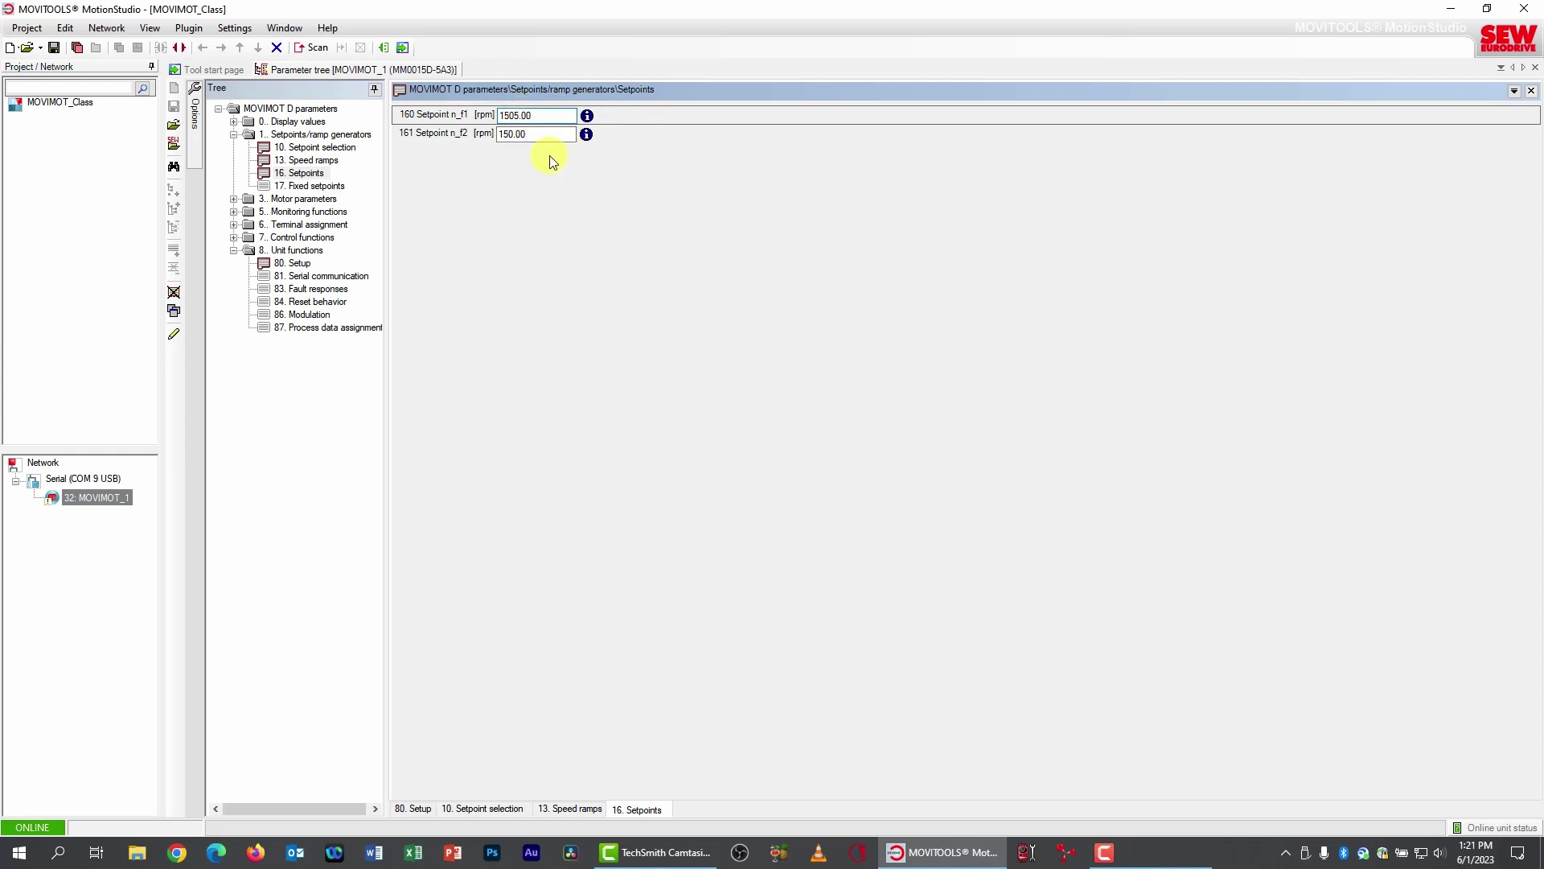
click(512, 135)
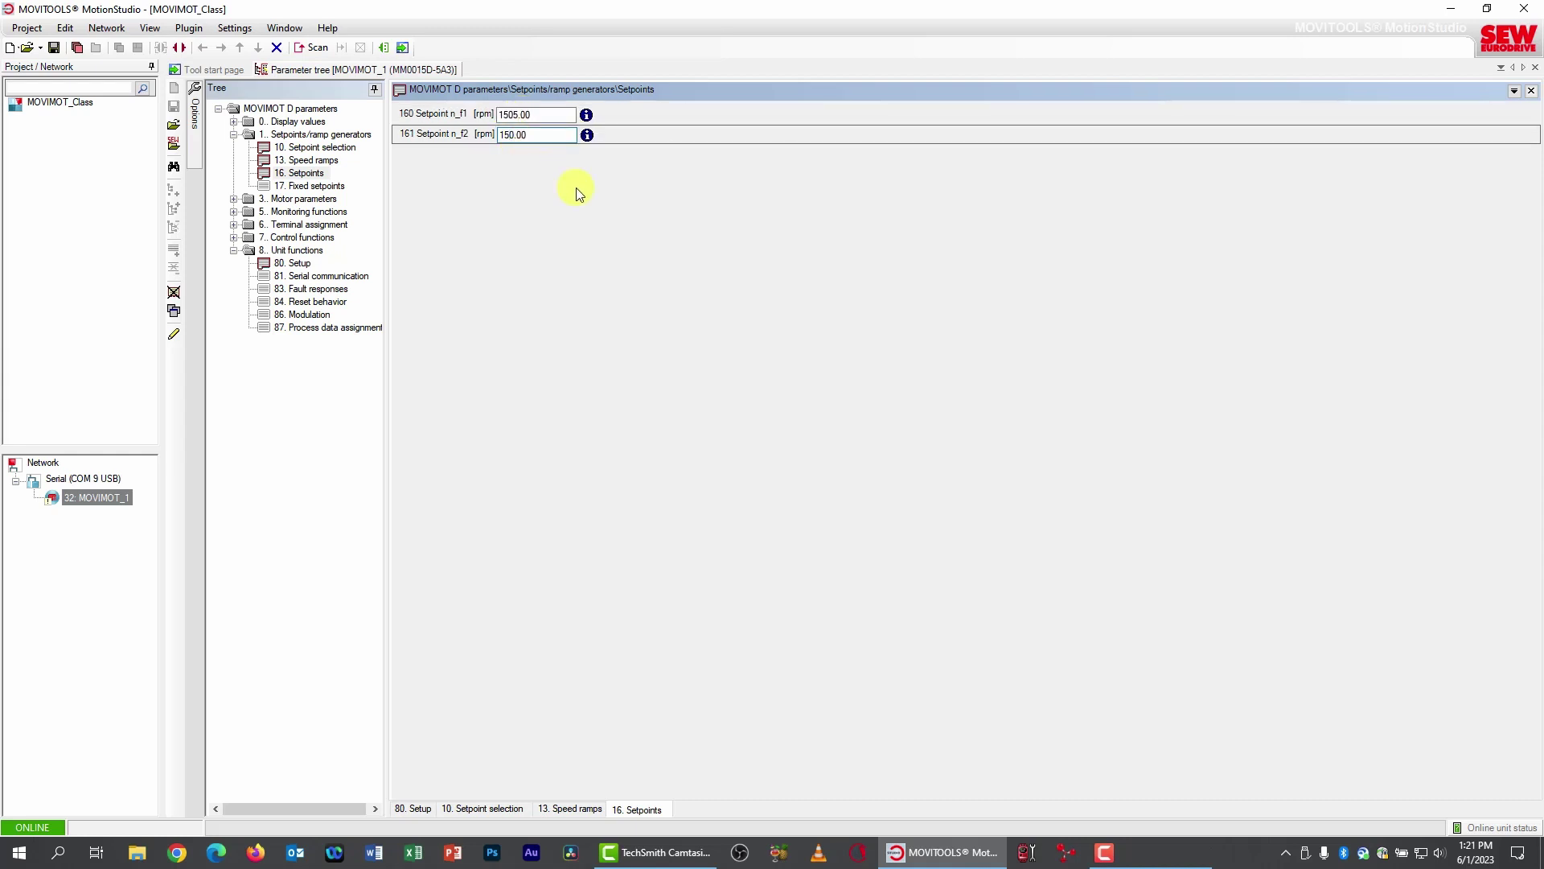
key(ctrl+a)
text(632)
Step: In the Fixed setpoints parameters, set fixed setpoint n0 to 250 rpm and n1 to -500 rpm
click(342, 188)
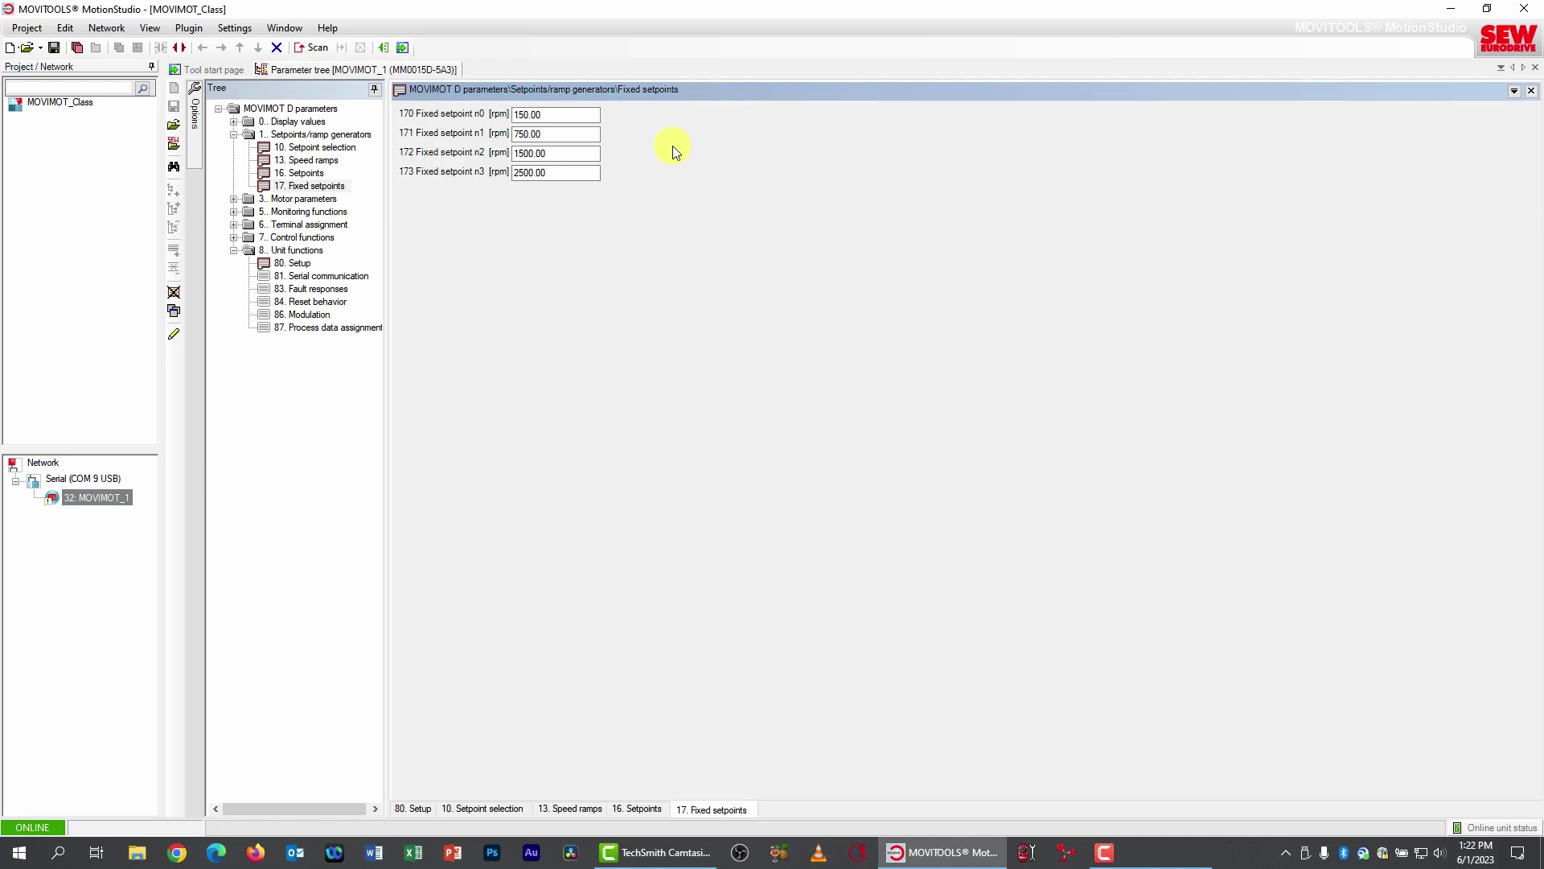
mouse_move(590, 114)
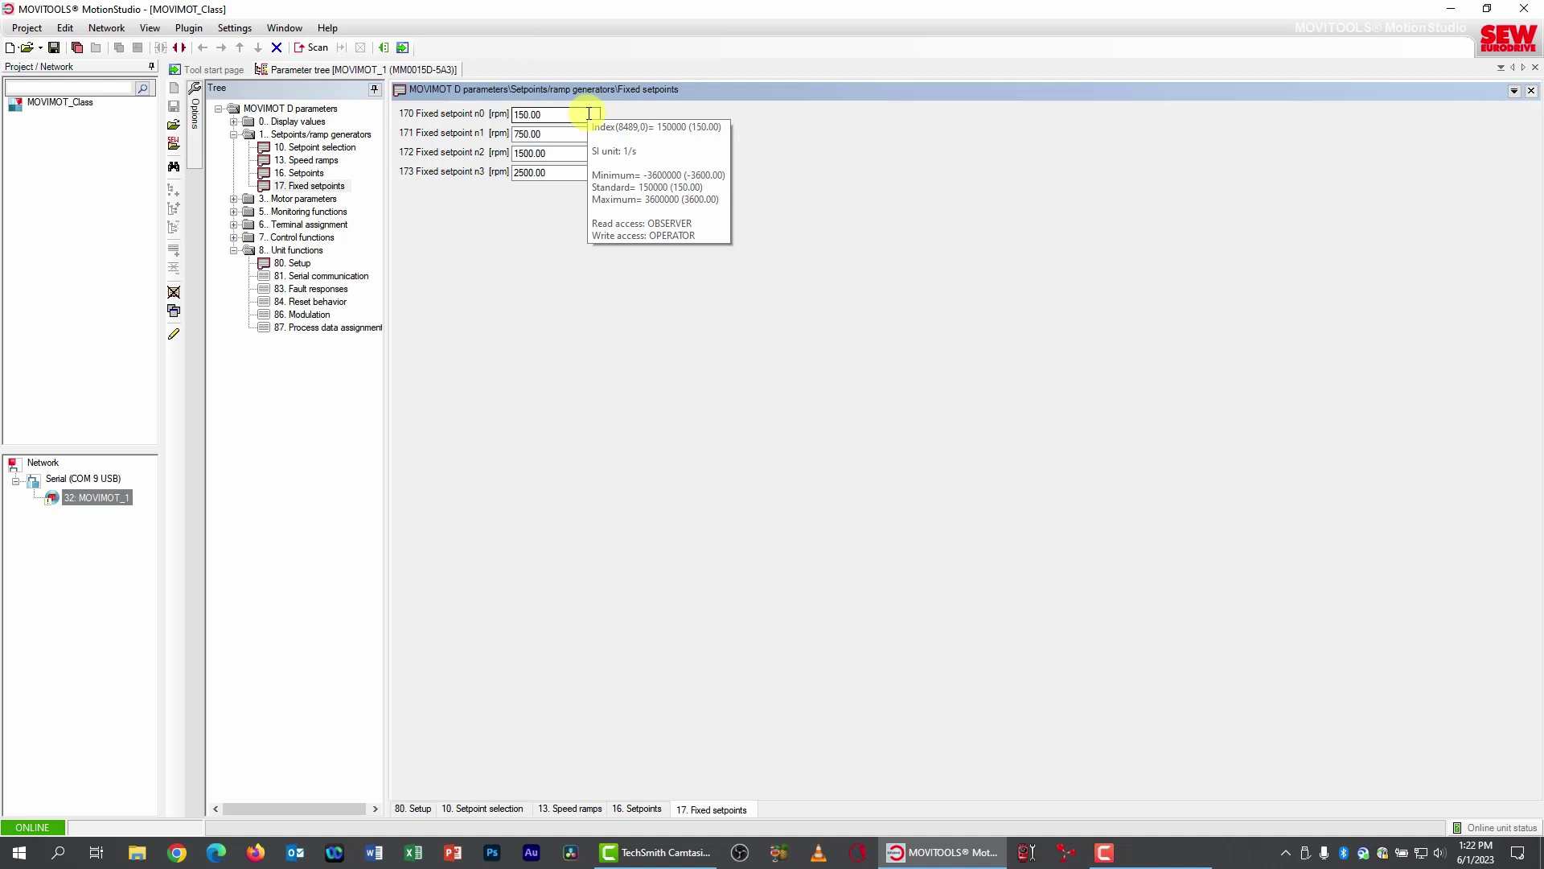
click(590, 114)
text(250)
key(Return)
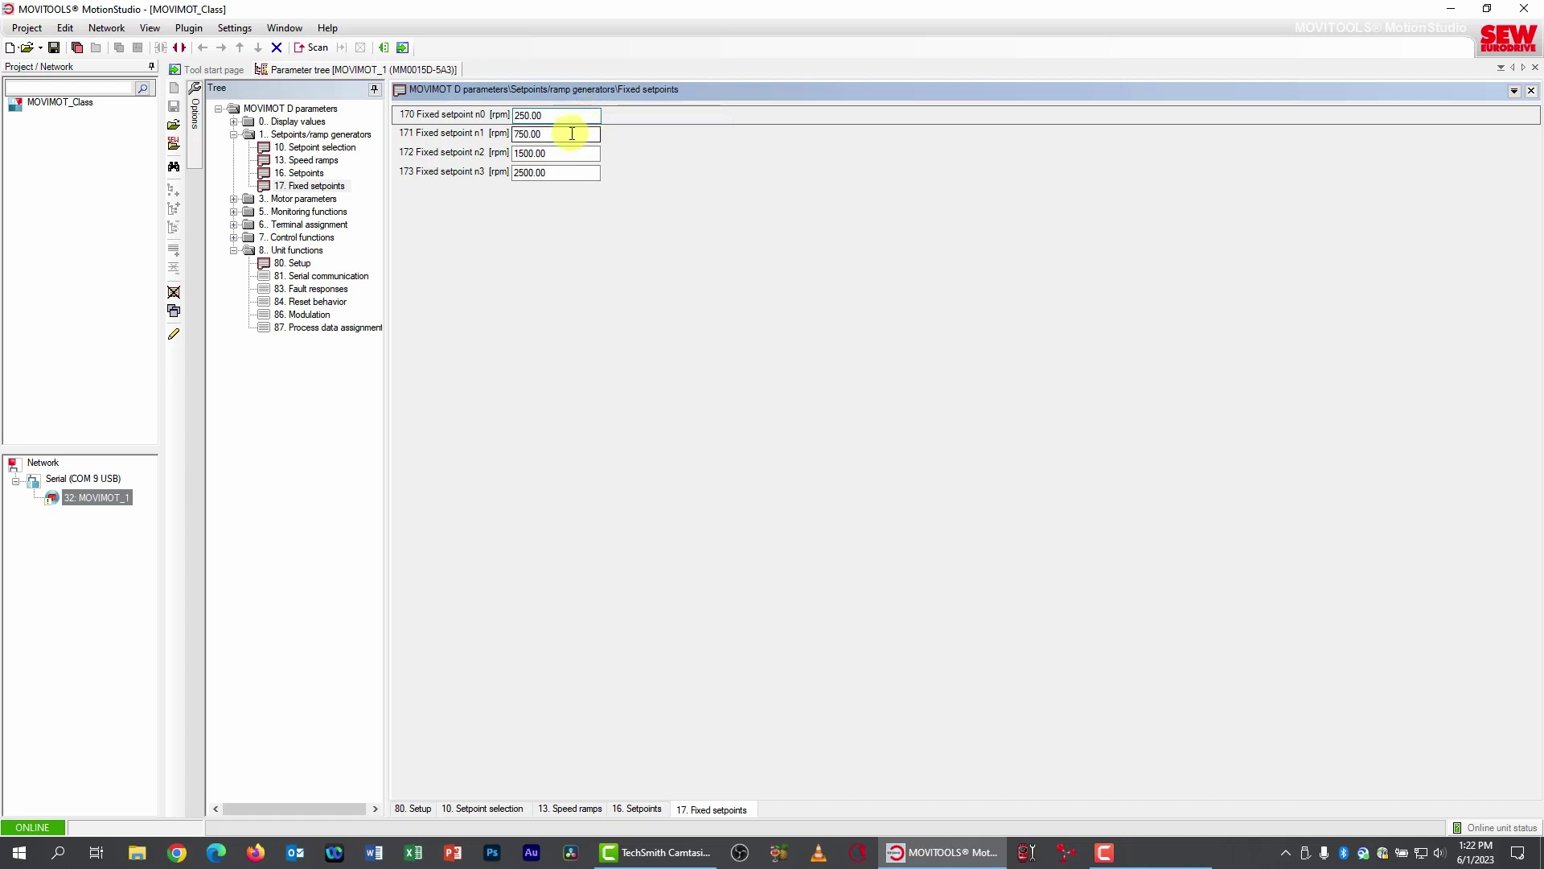
click(572, 133)
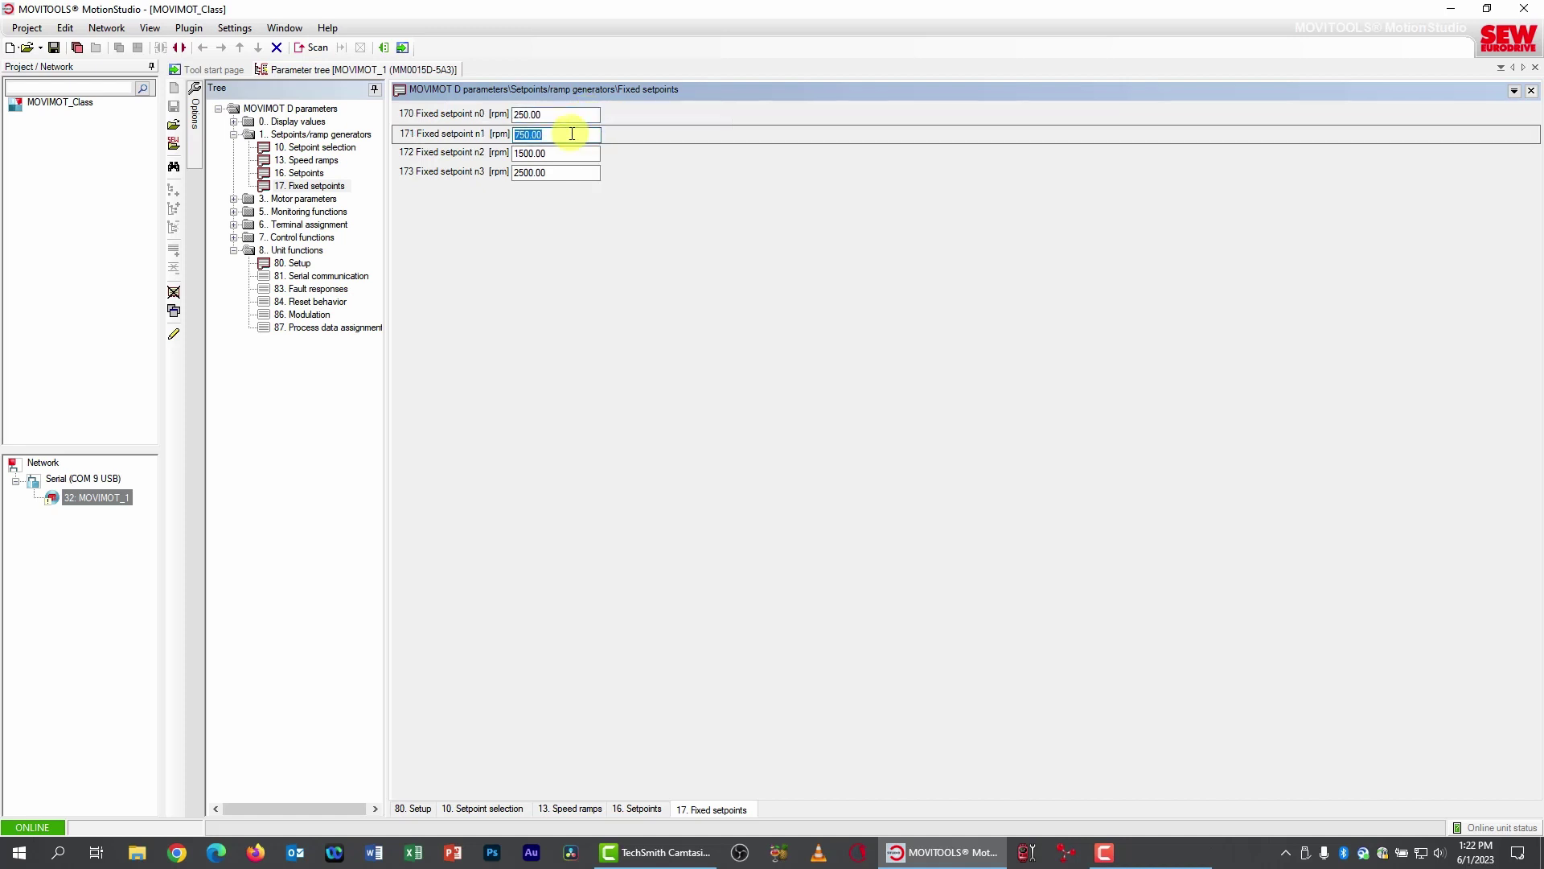
text(-50)
key(Return)
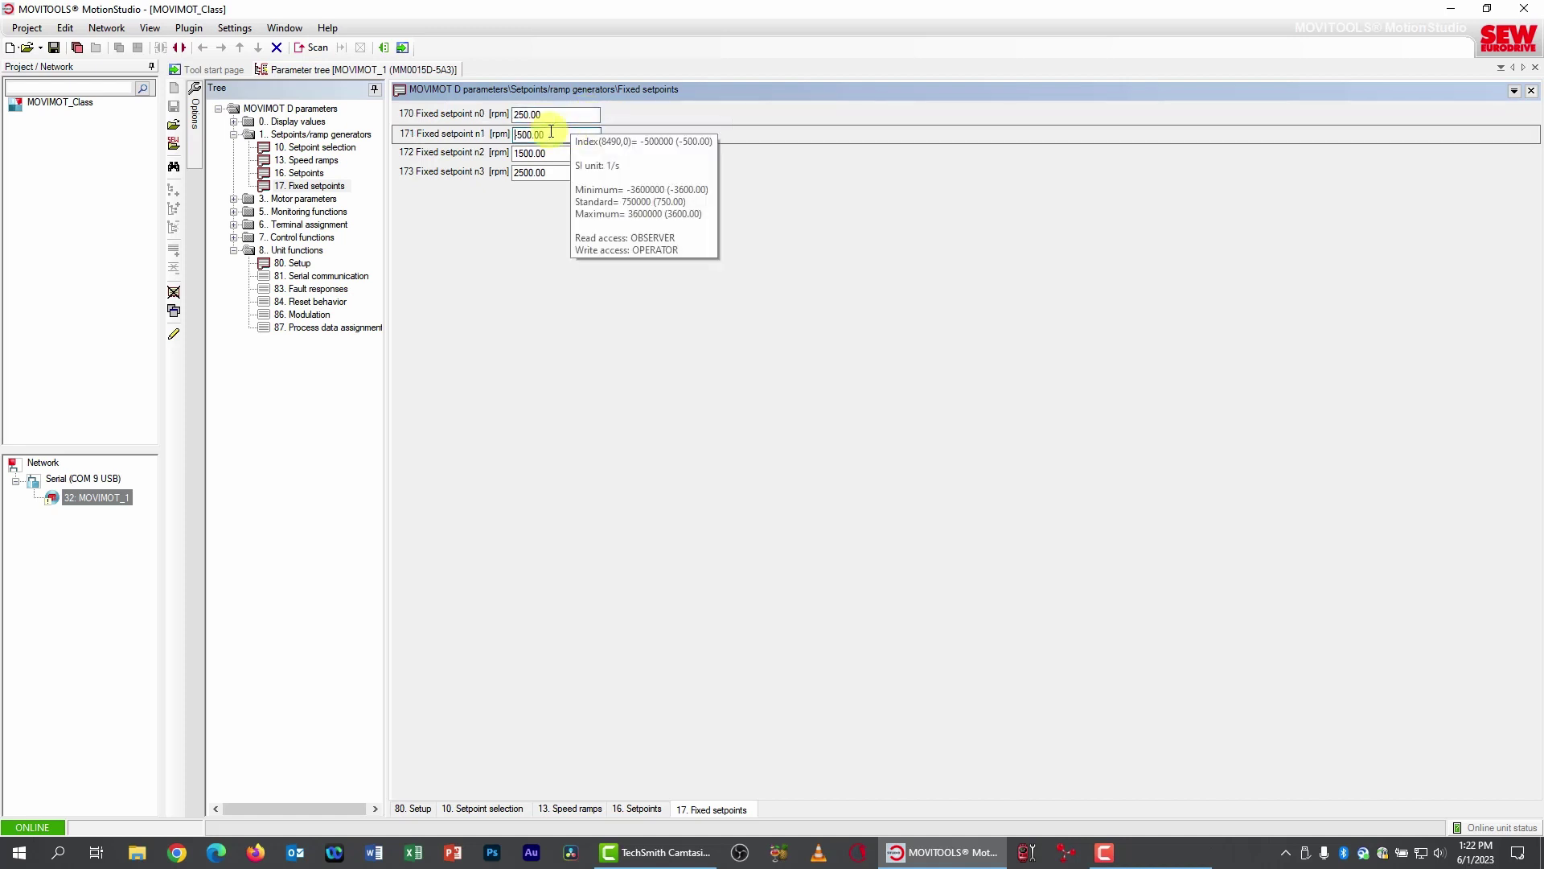
Step: Set fixed setpoint n2 to -750 rpm and fixed setpoint n3 to -1000 rpm
click(556, 153)
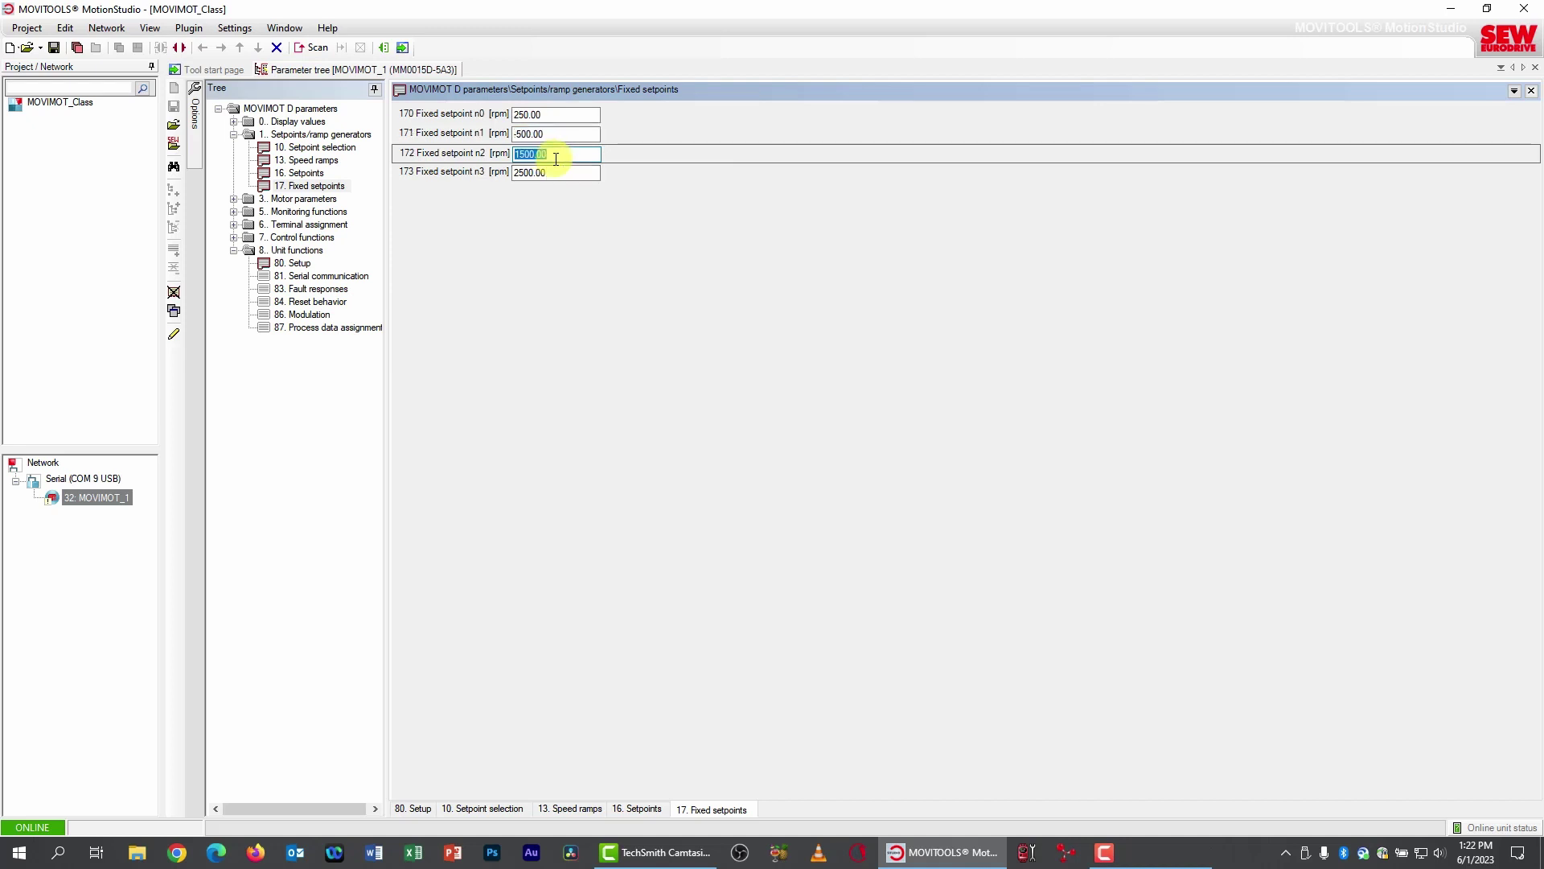
text(-750)
key(Return)
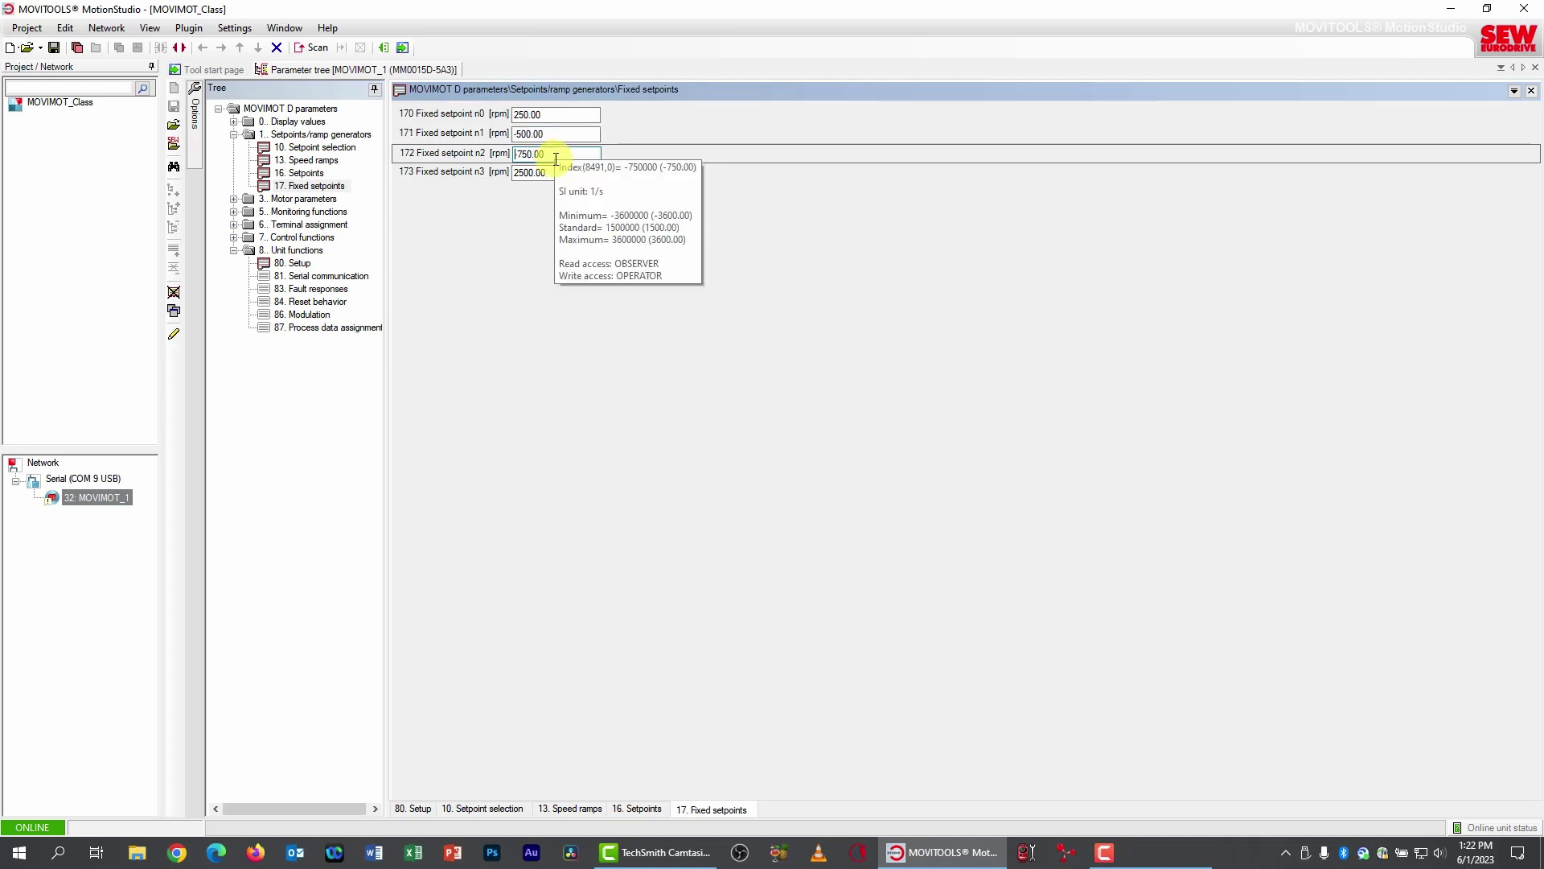
click(560, 172)
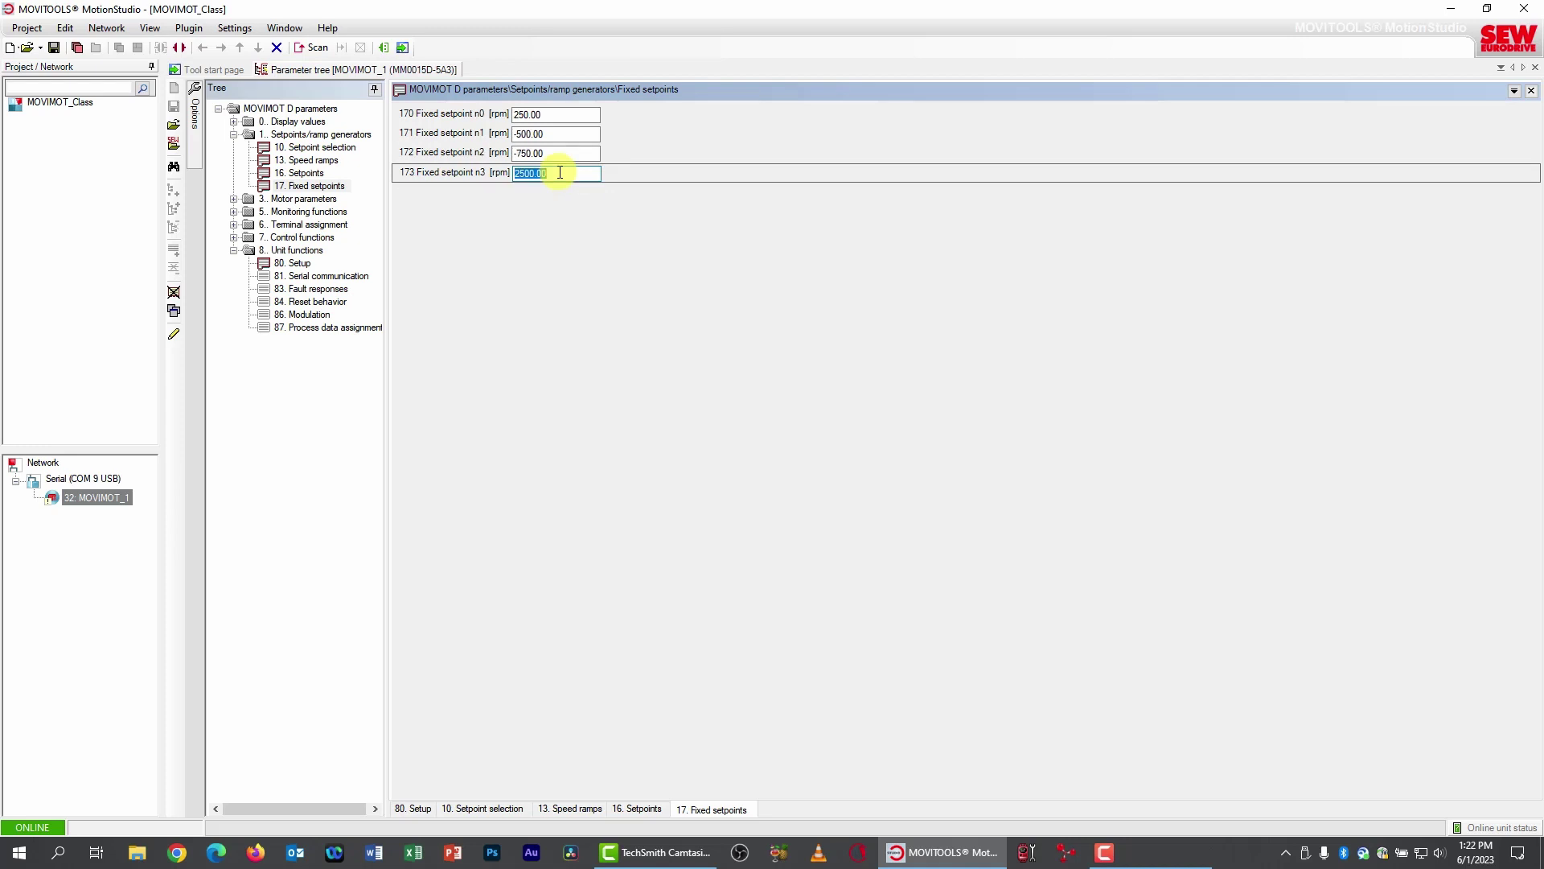
text(-1000)
key(Return)
Step: Review Setpoints n_f1 and n_f2, and examine the drive's process values in the Display values group
click(302, 173)
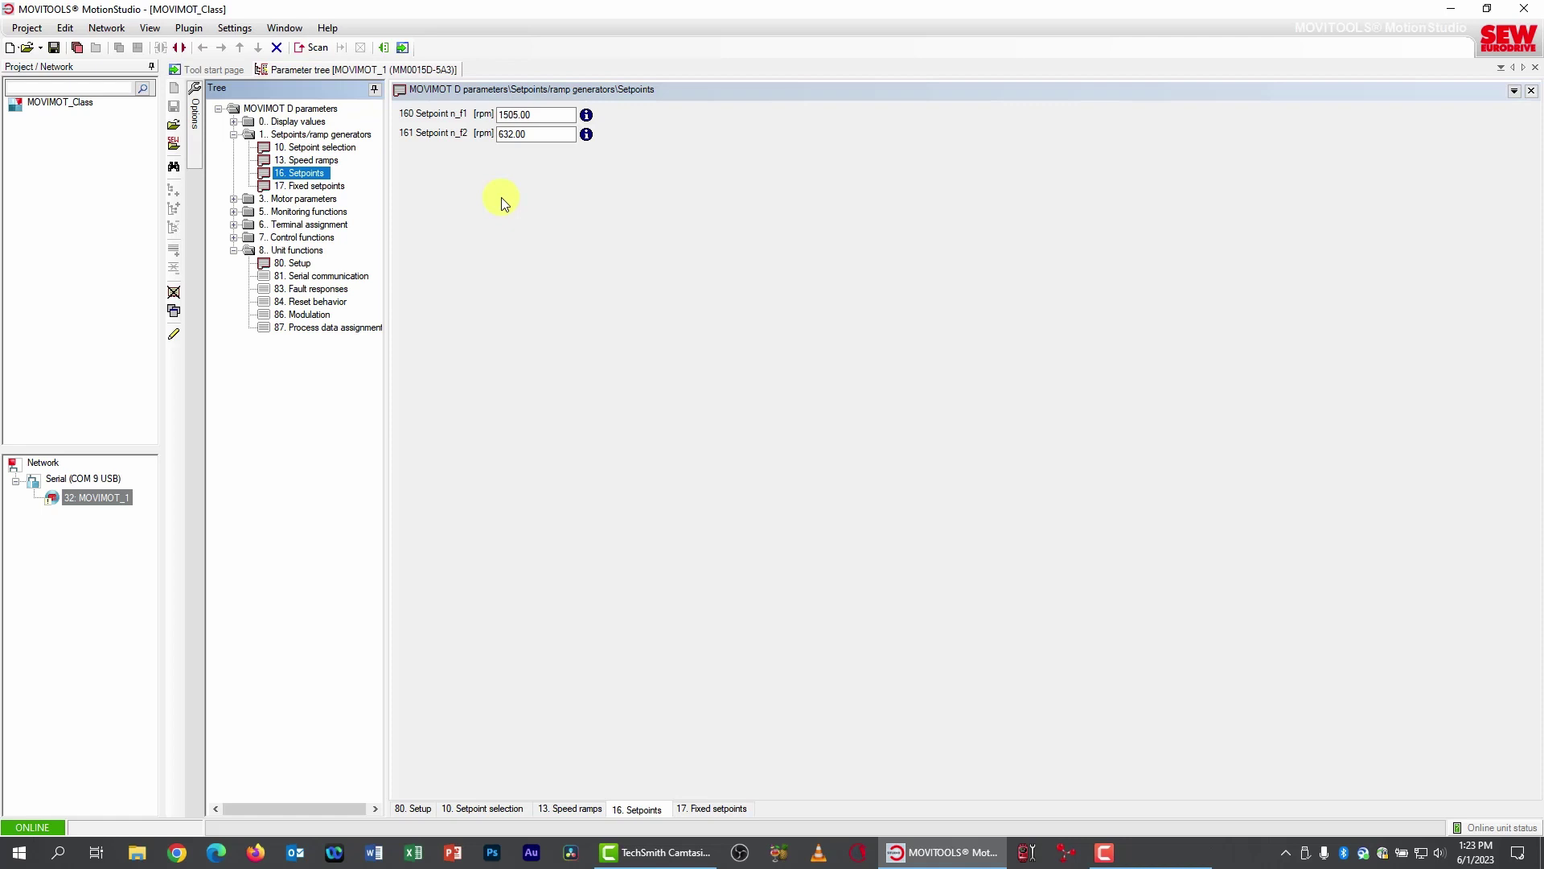
click(234, 121)
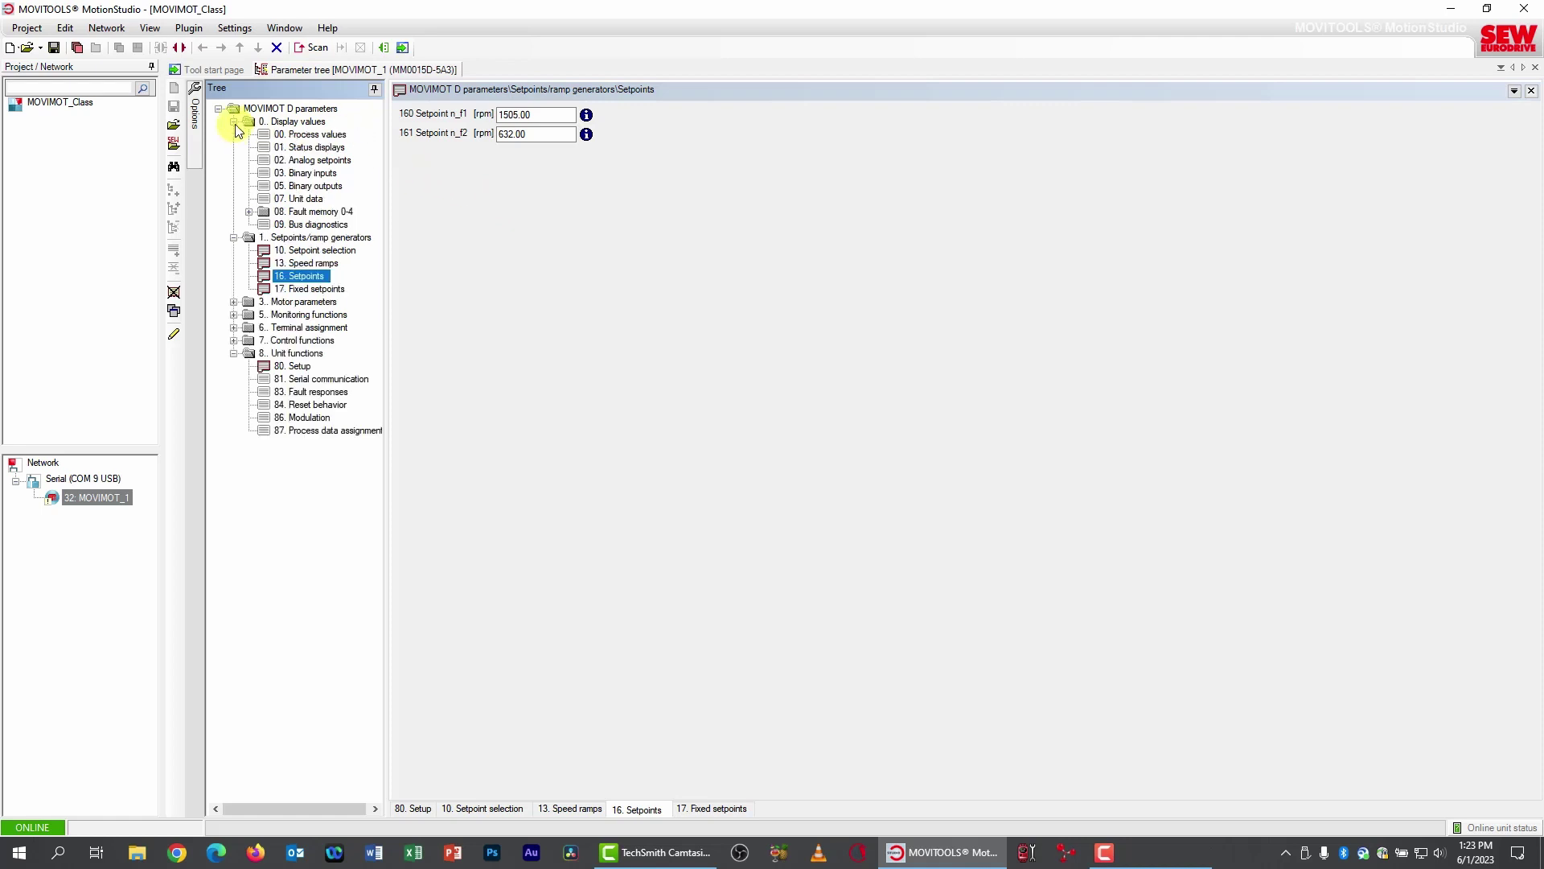
click(317, 135)
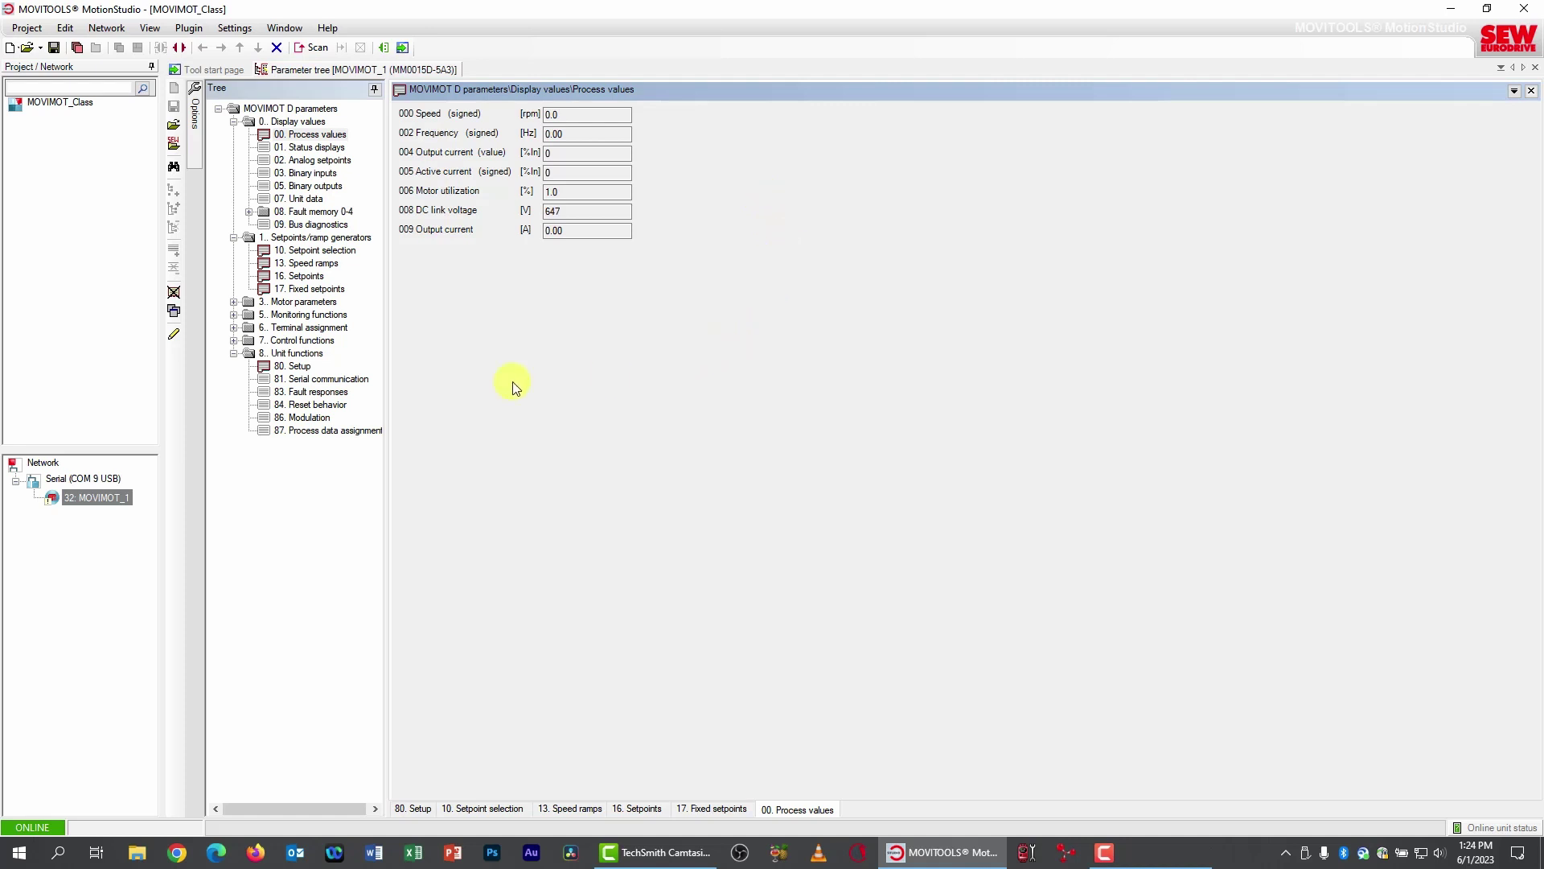
Step: Set Terminal configuration of the binary inputs to fixed setpoint 2, fixed setpoint 1, enable/stop, and check the drive's process values
click(234, 328)
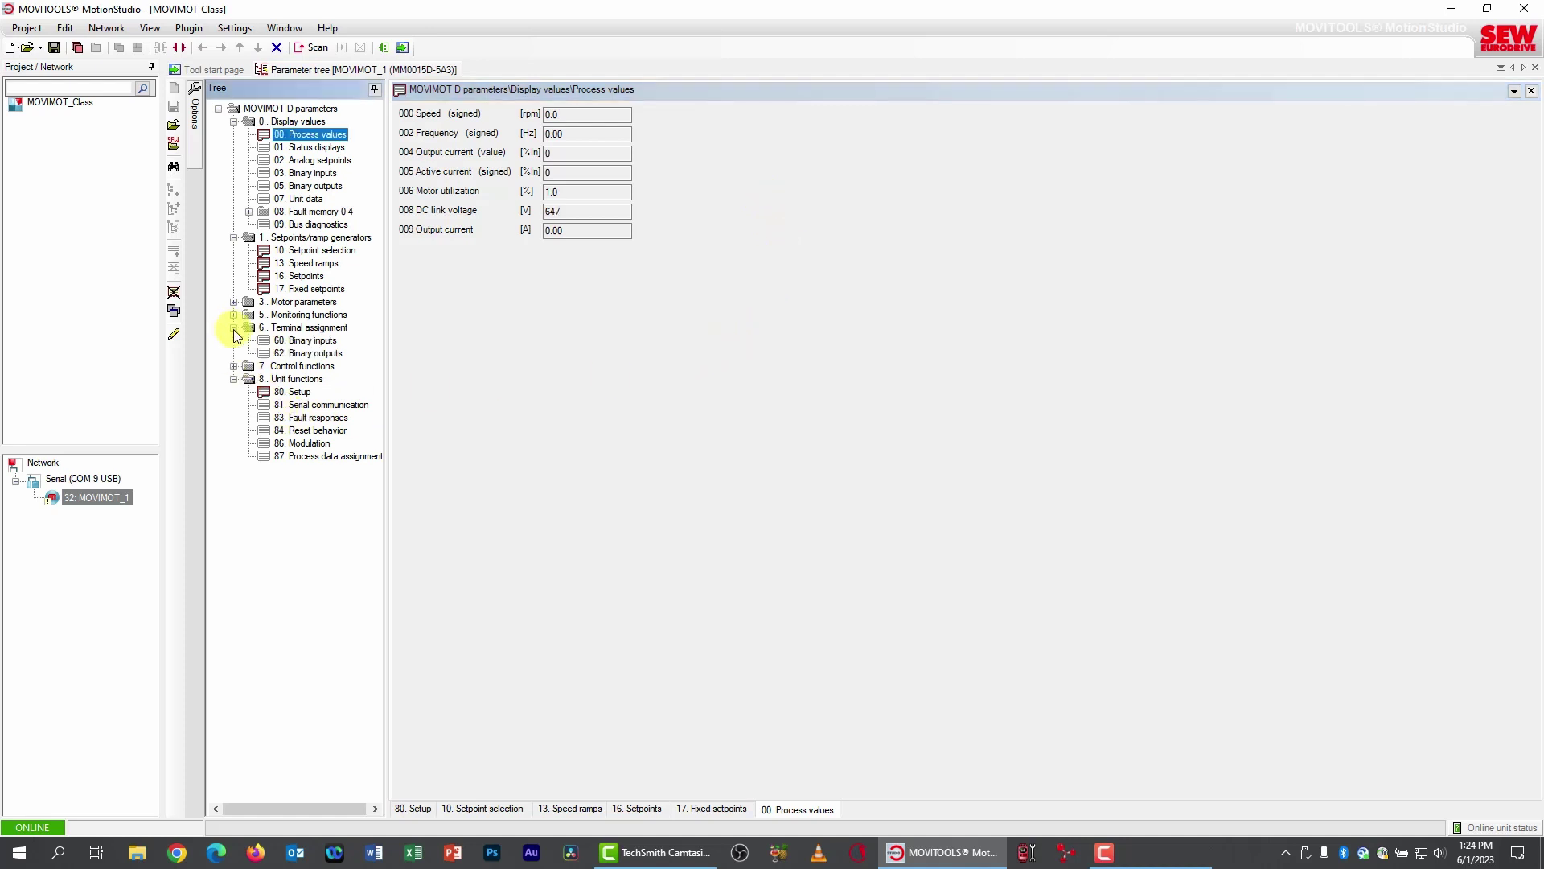
click(318, 341)
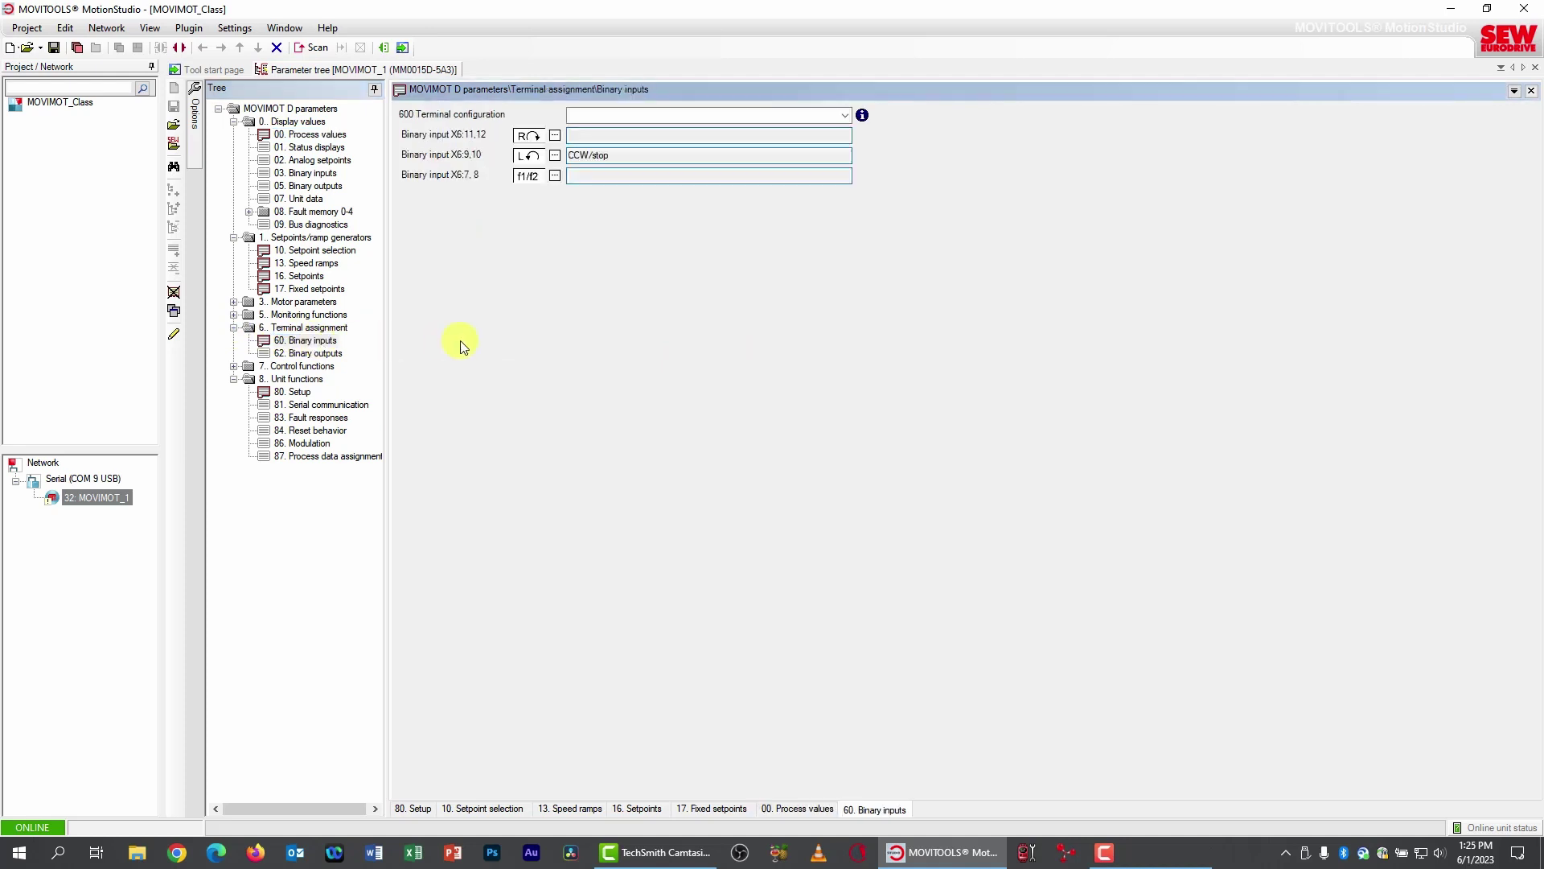
click(845, 119)
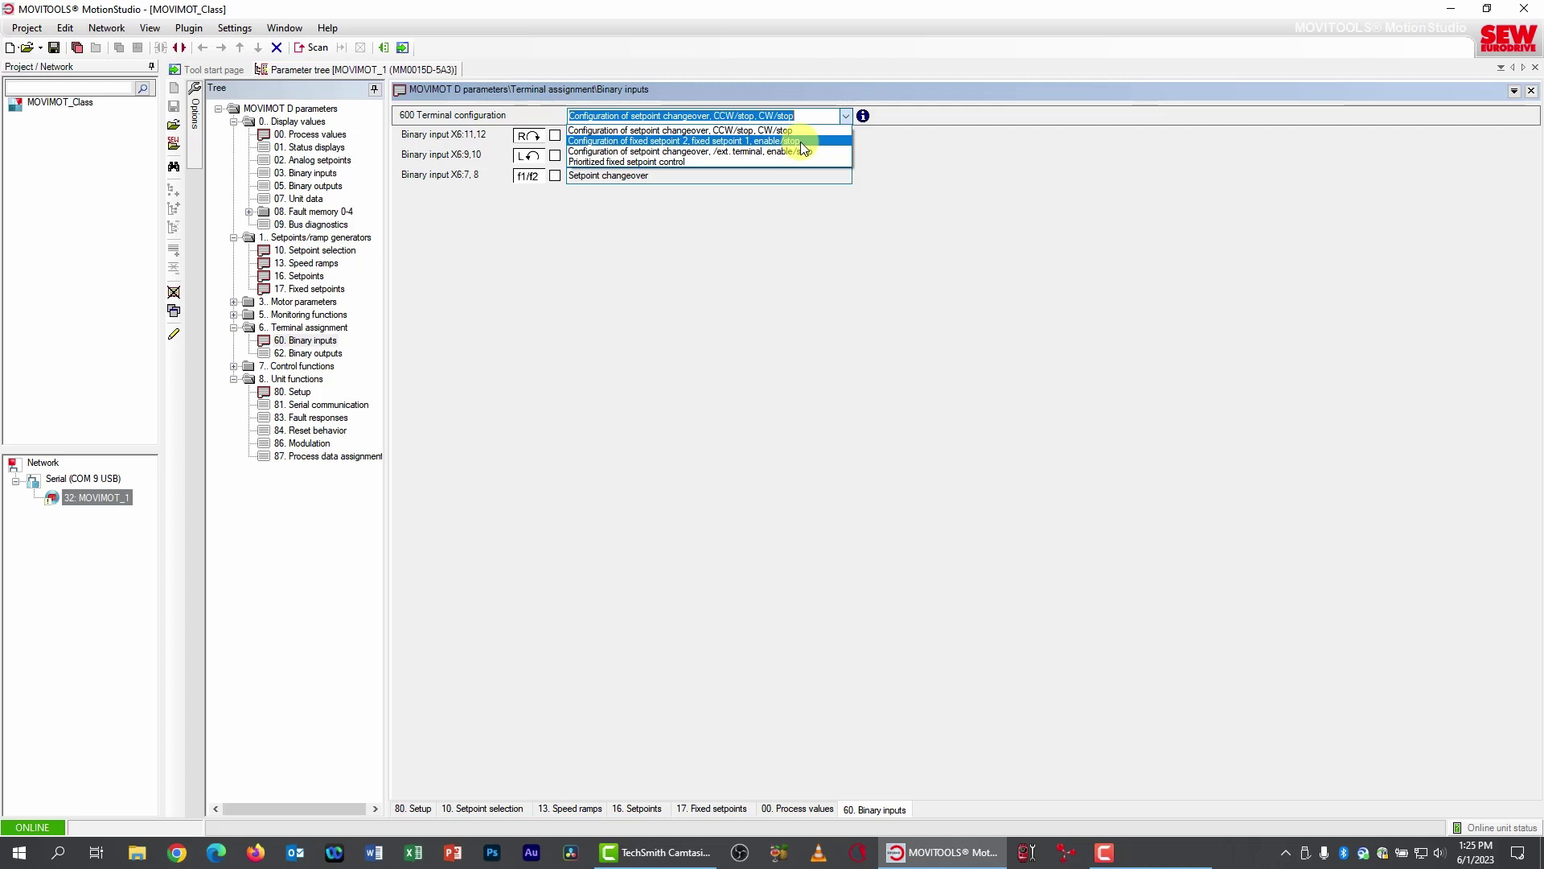
click(800, 142)
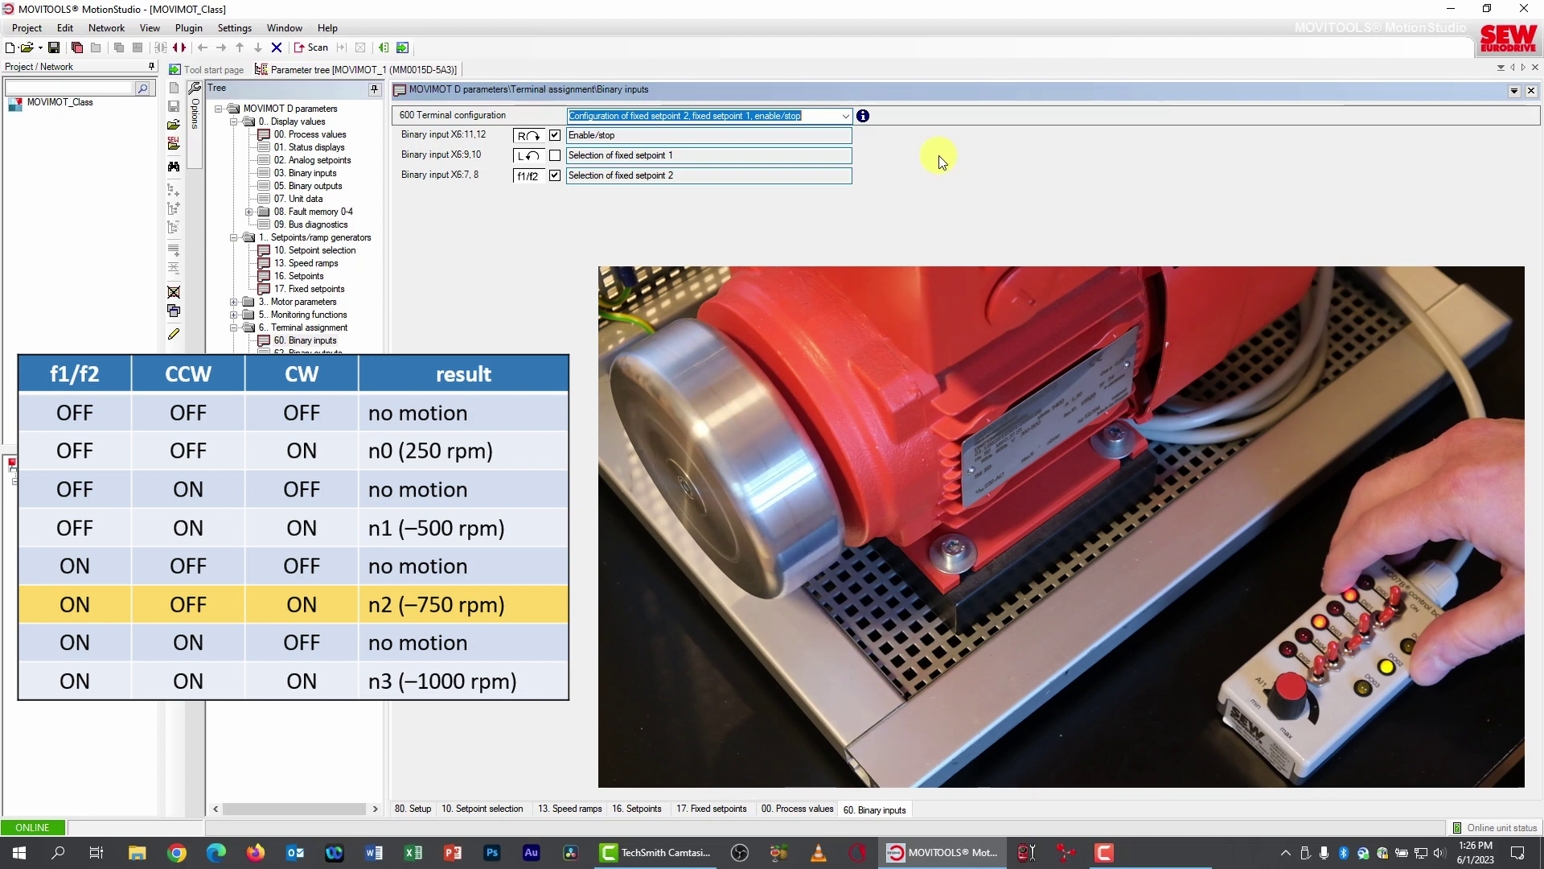
click(330, 135)
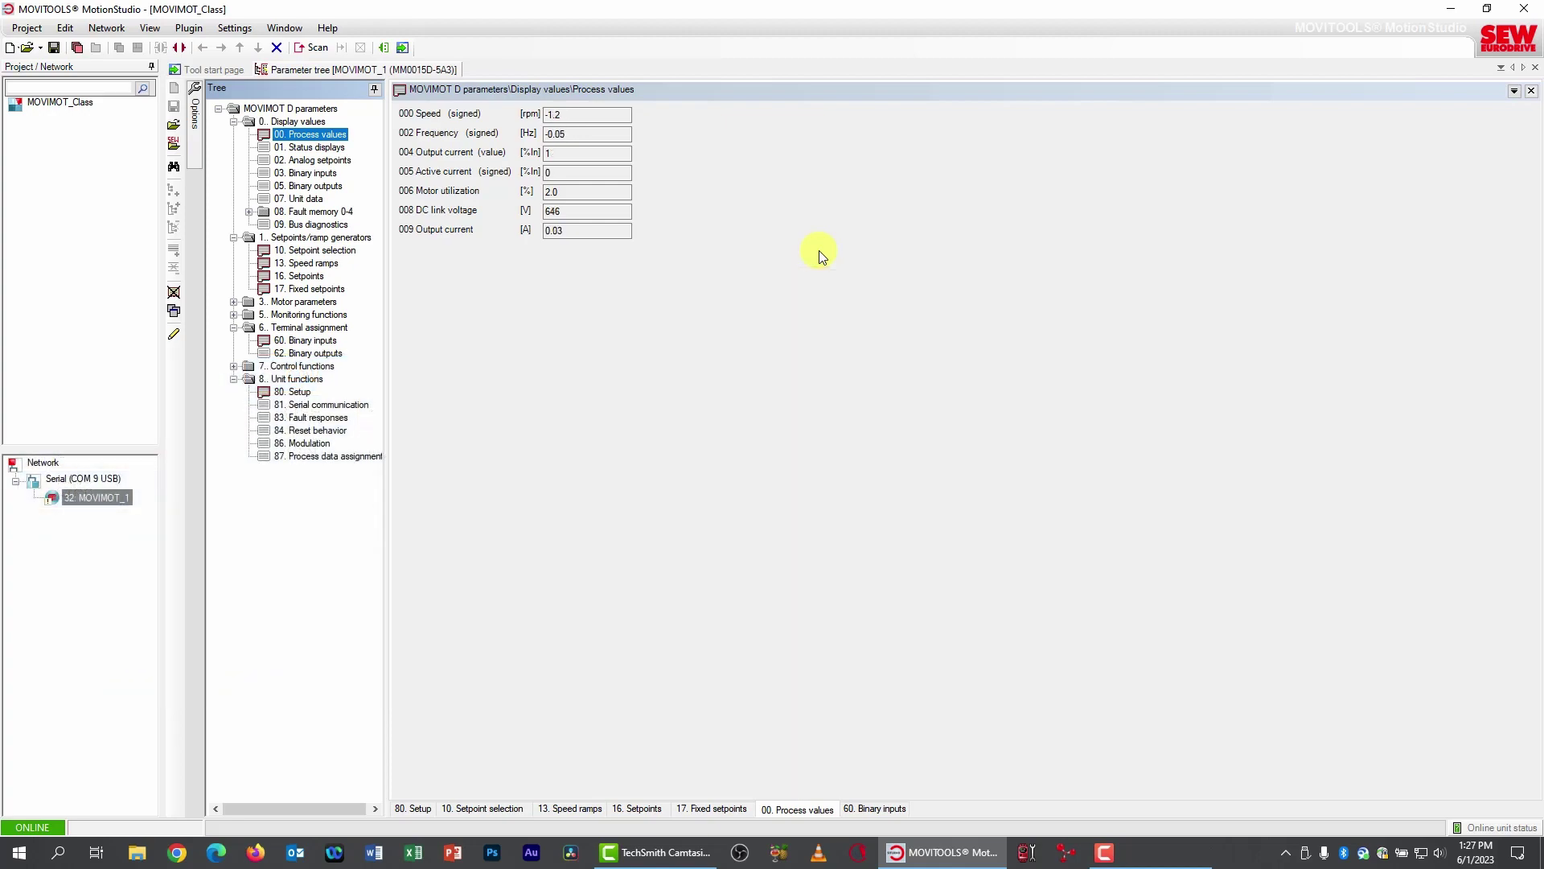
Step: In the Binary inputs parameters, set Terminal configuration to setpoint changeover, /ext. terminal, enable/stop
click(314, 341)
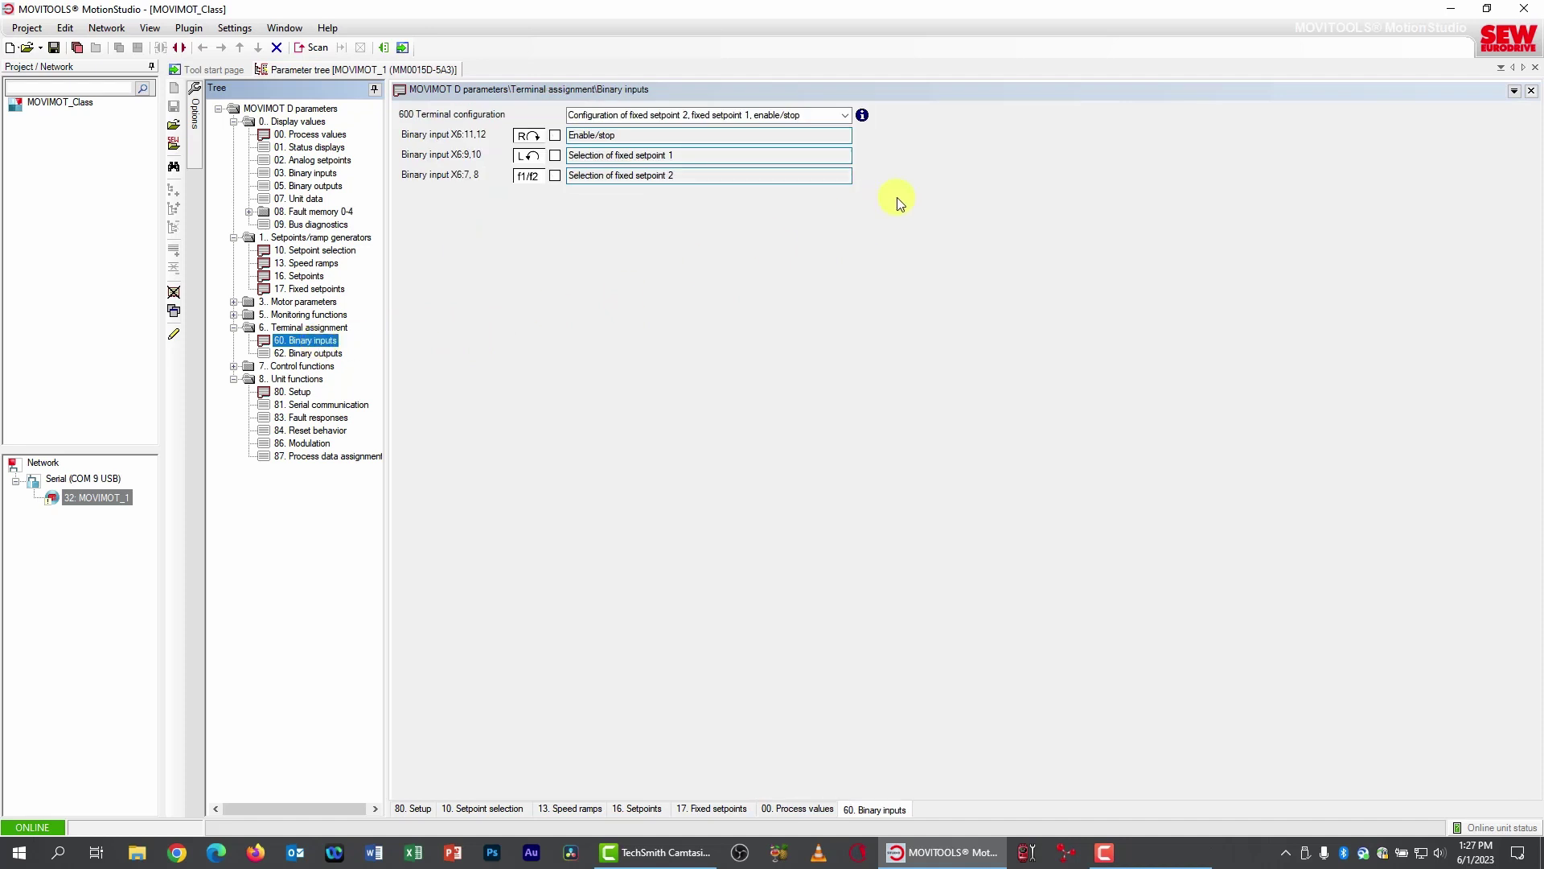
click(844, 115)
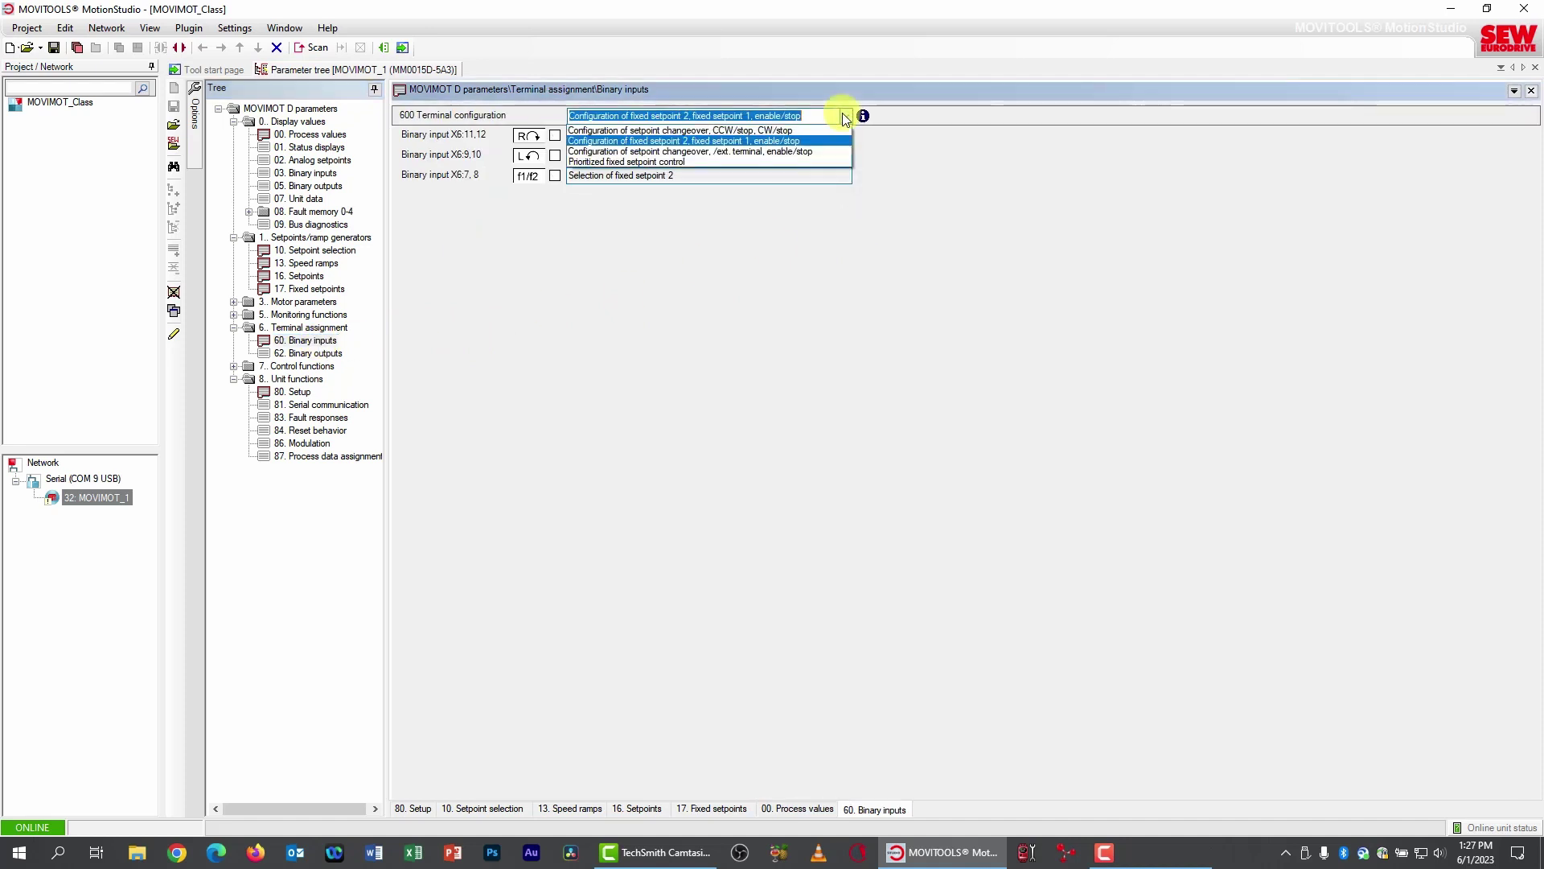
click(811, 152)
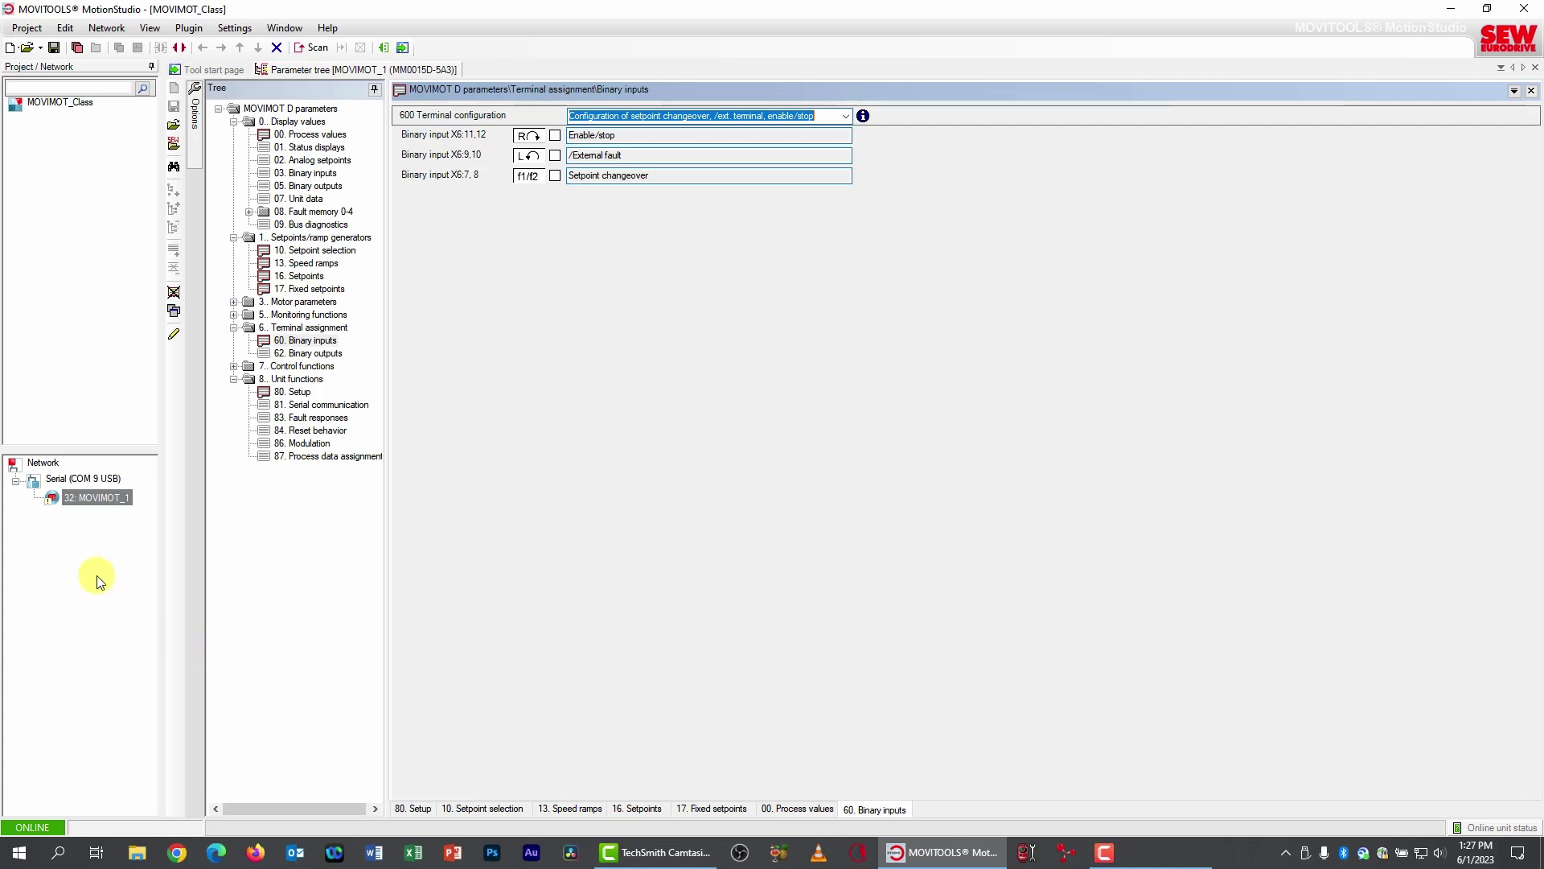
Step: Keep the online unit status of the MOVIMOT_1 drive displayed and reset its external terminal fault
right_click(91, 501)
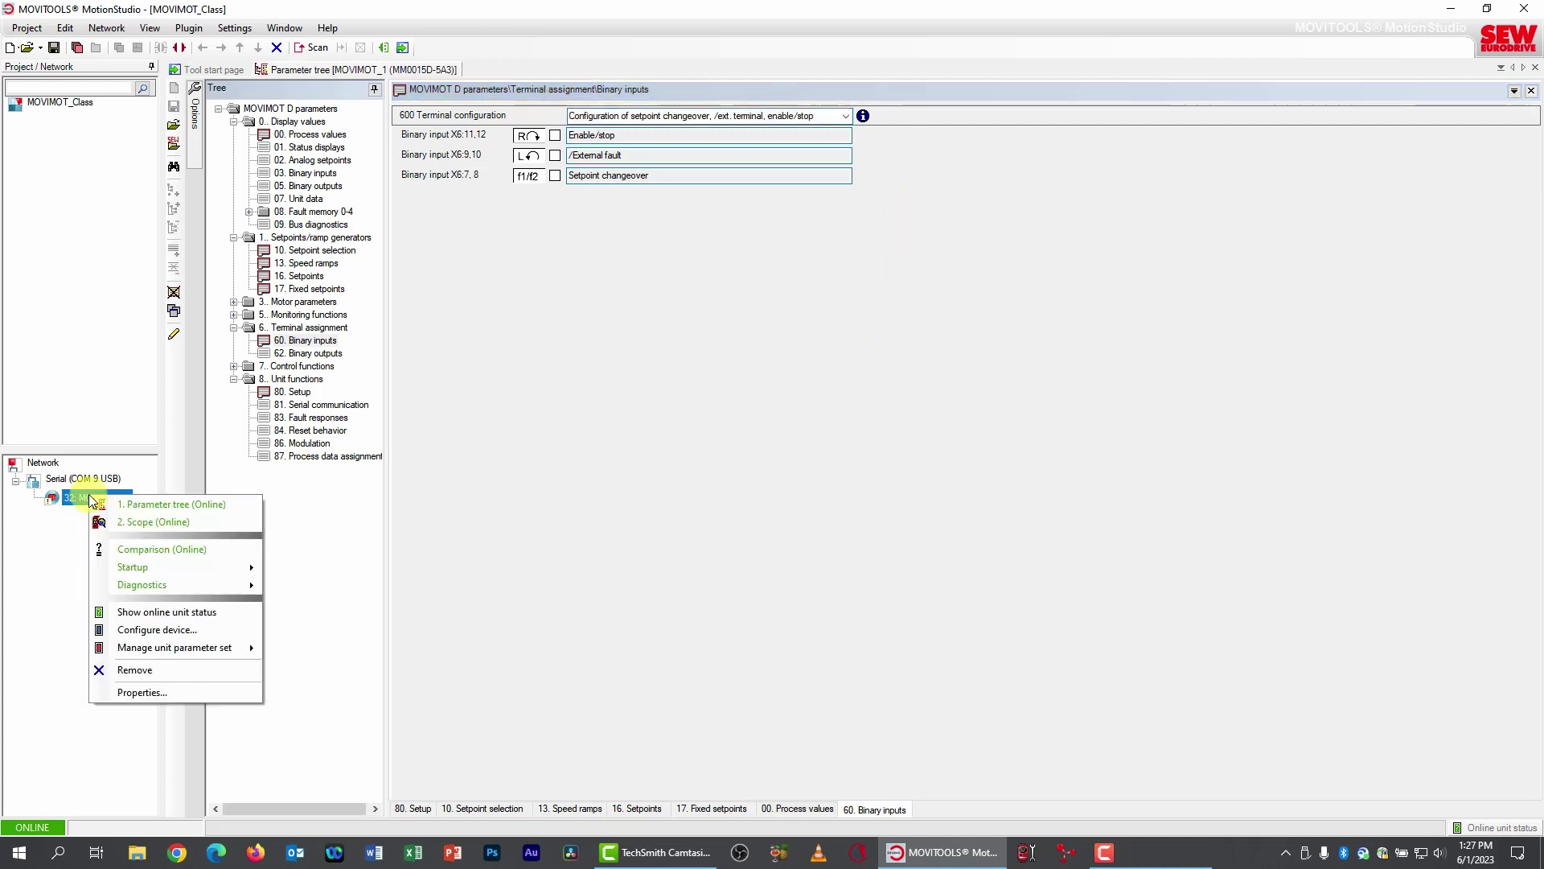
click(165, 613)
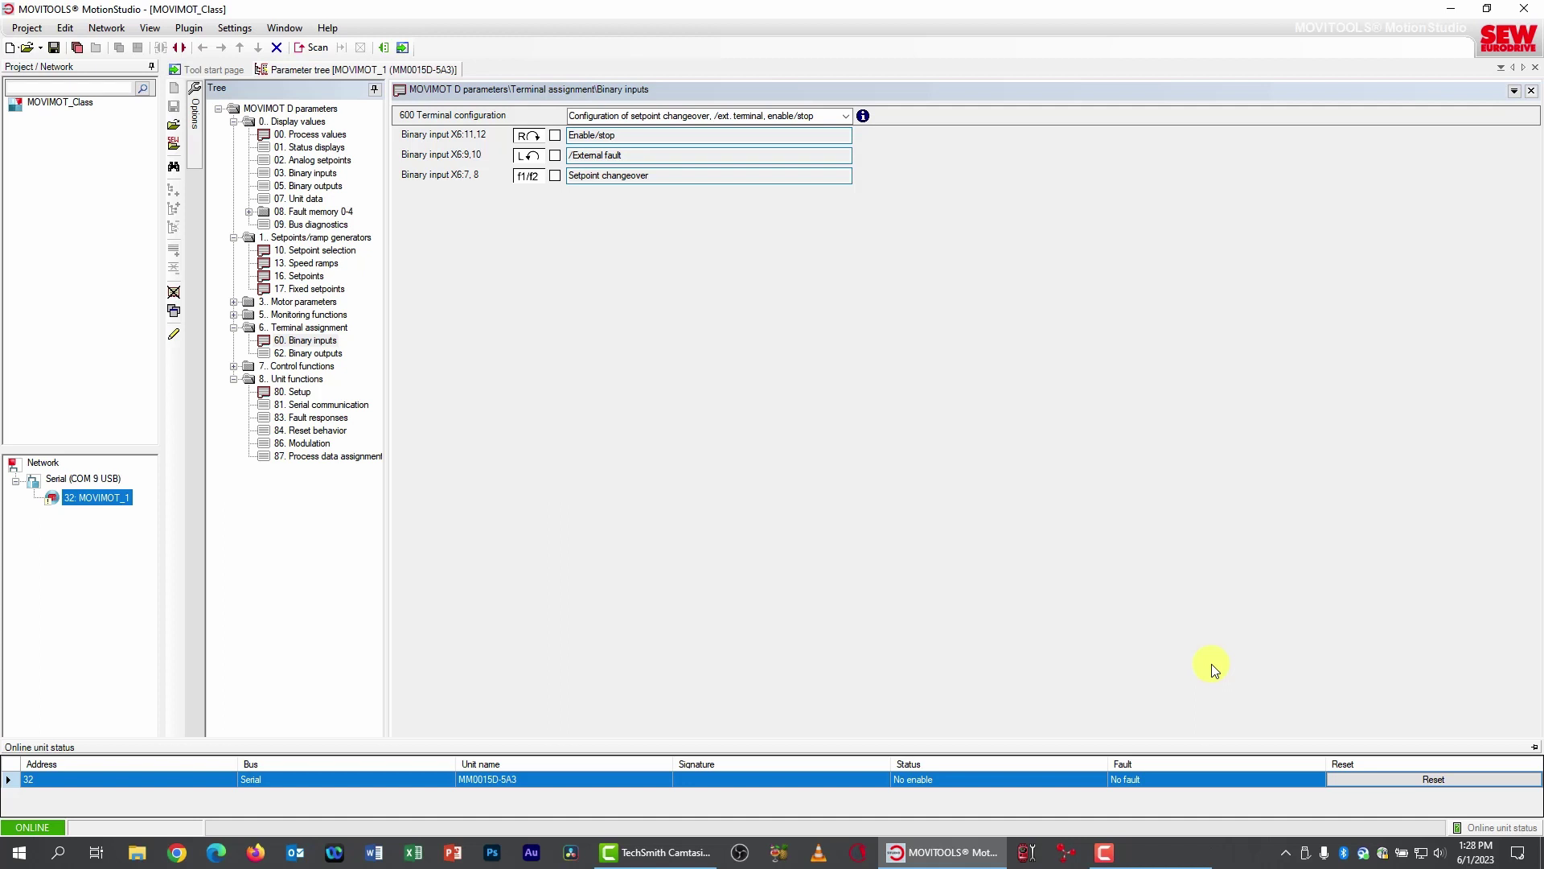
click(1535, 750)
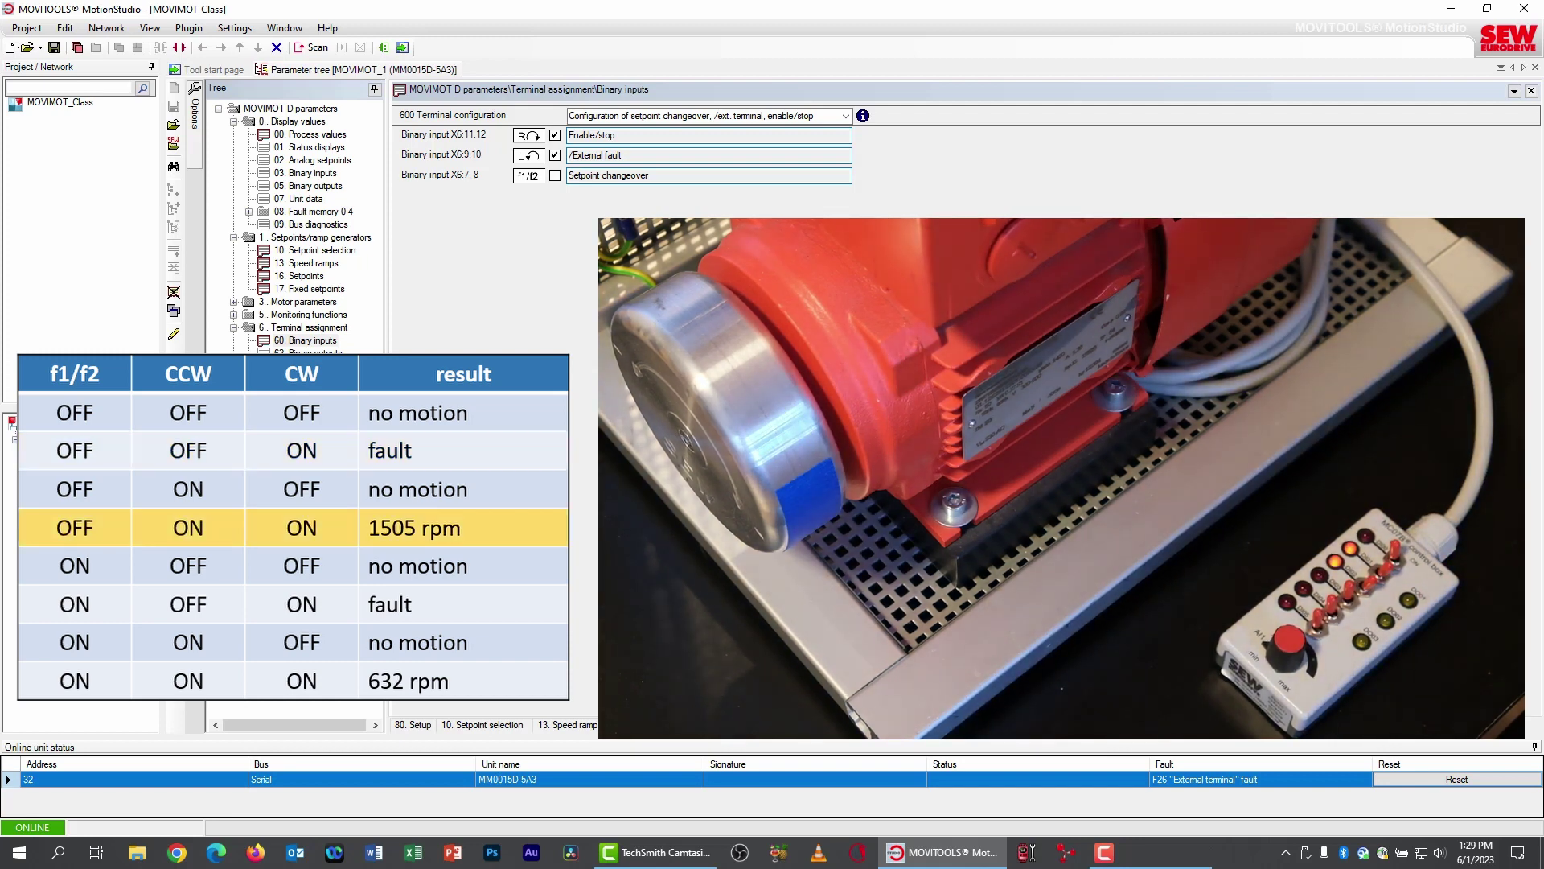
click(1441, 779)
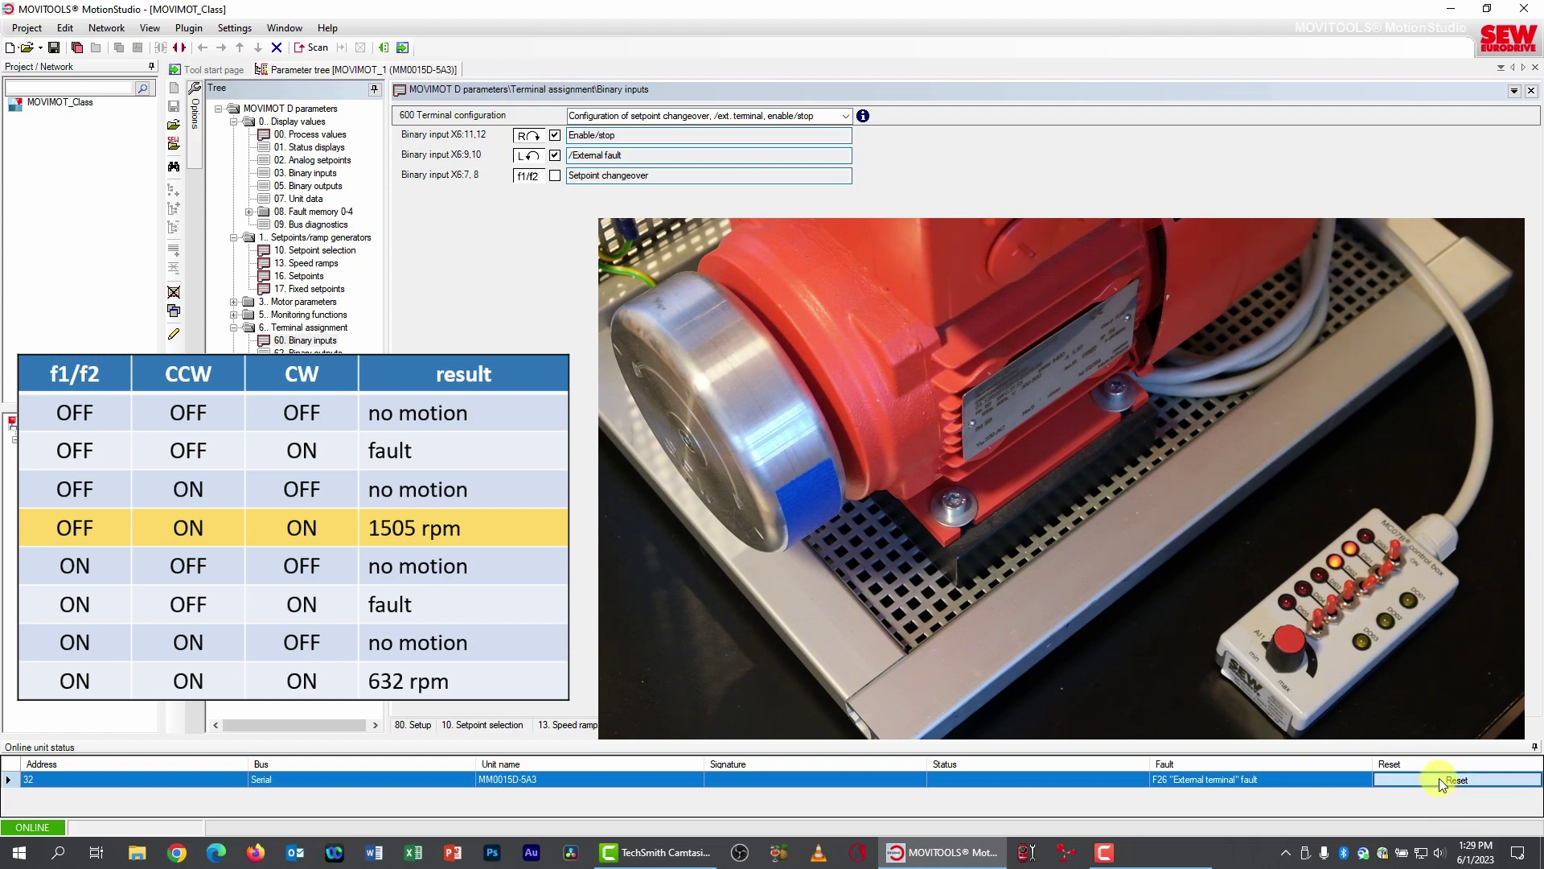
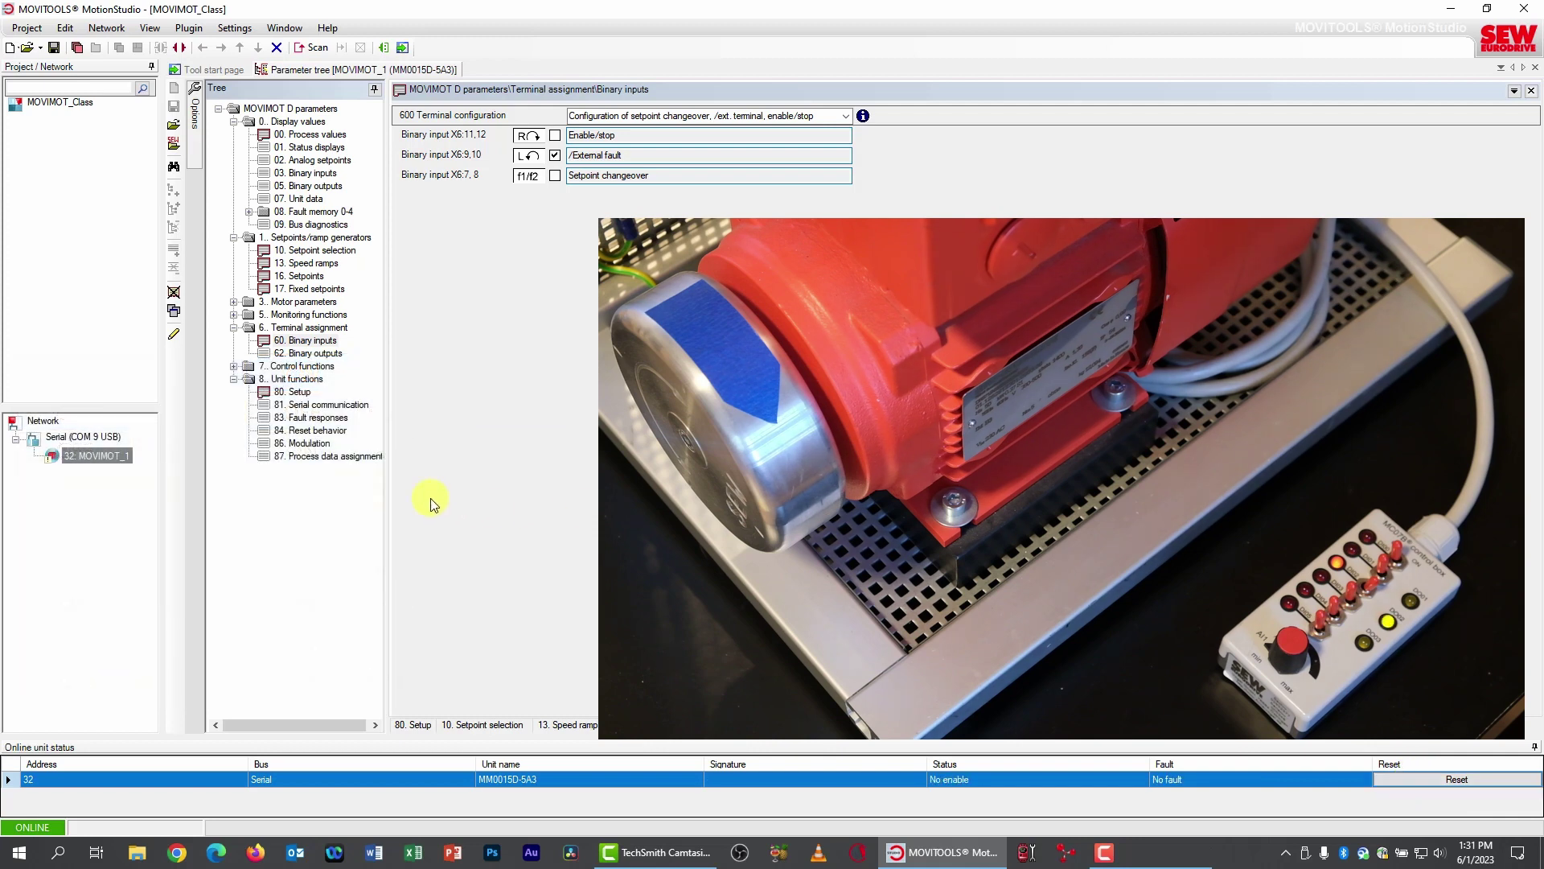
Step: In the Fault responses parameters, set Response EXT. FAULT to Rapid stop/fault and reset the drive's fault
click(302, 418)
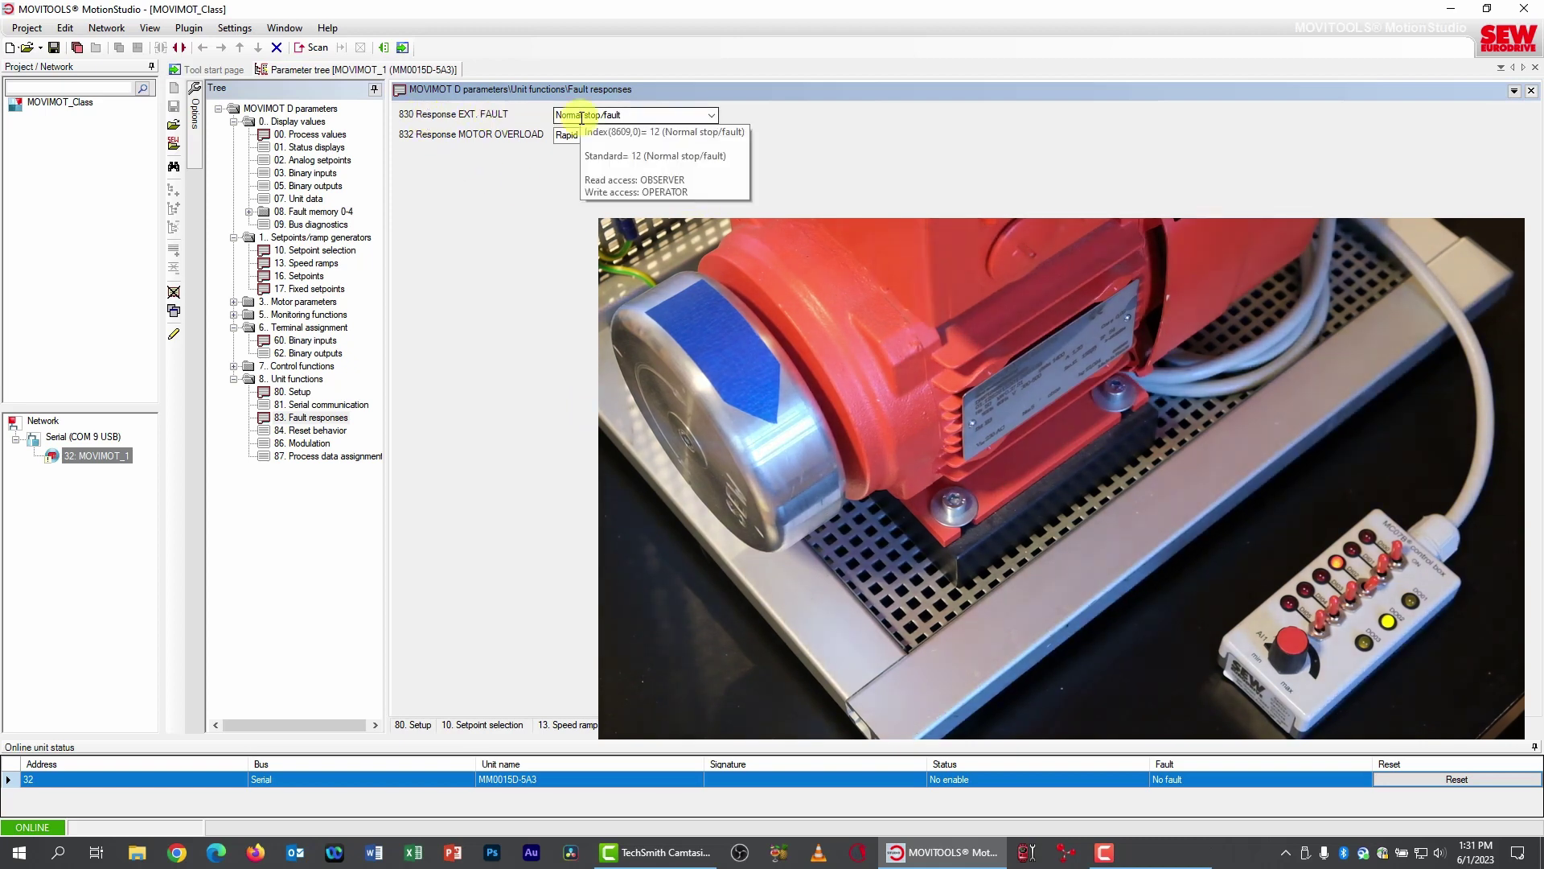
click(712, 114)
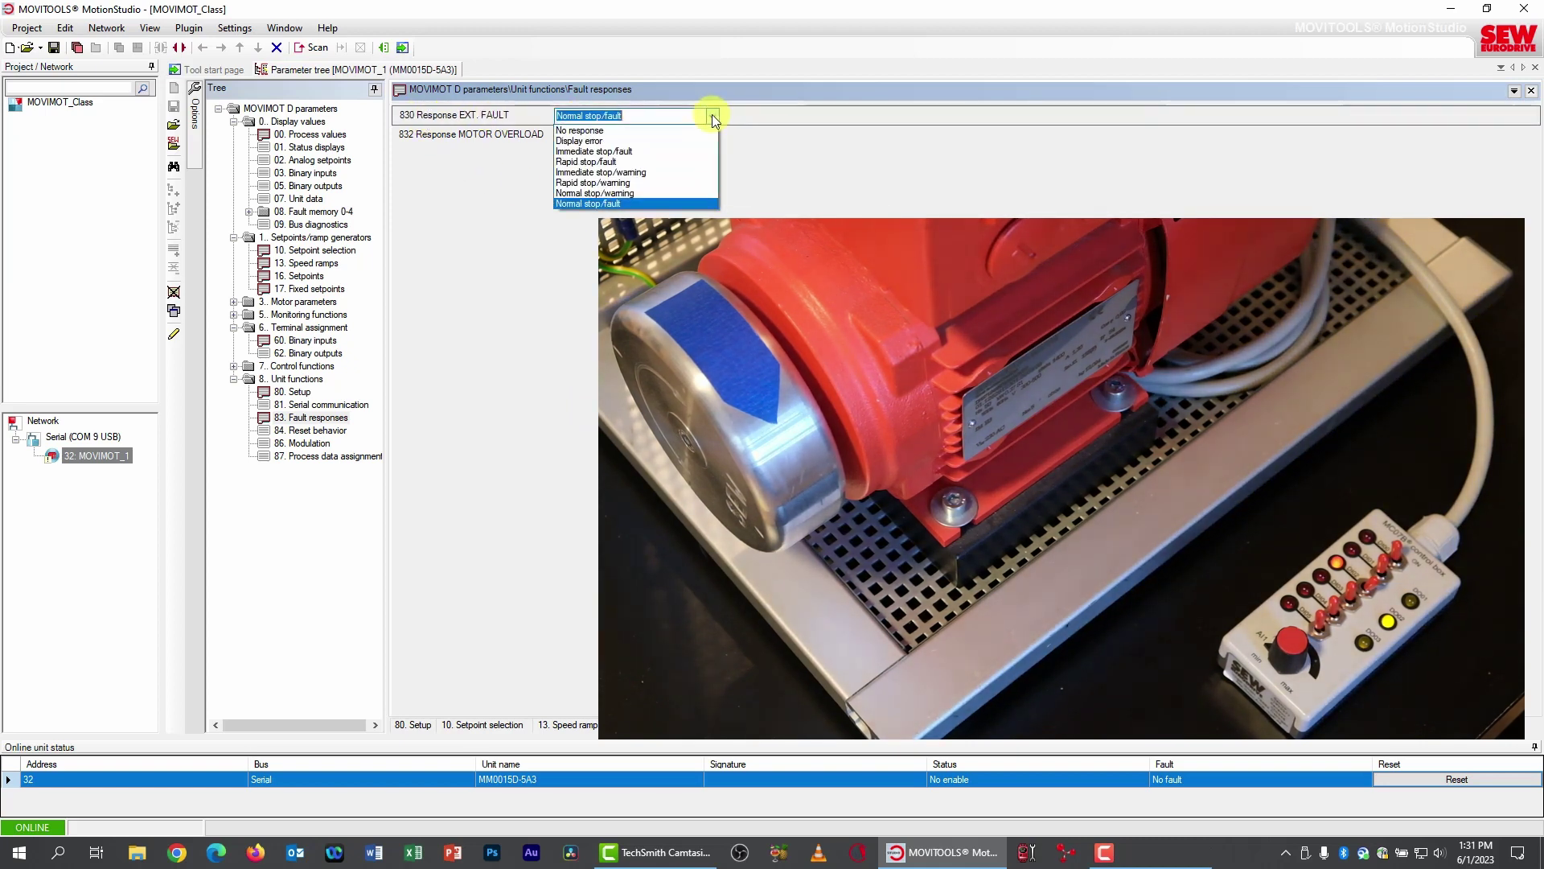
click(595, 162)
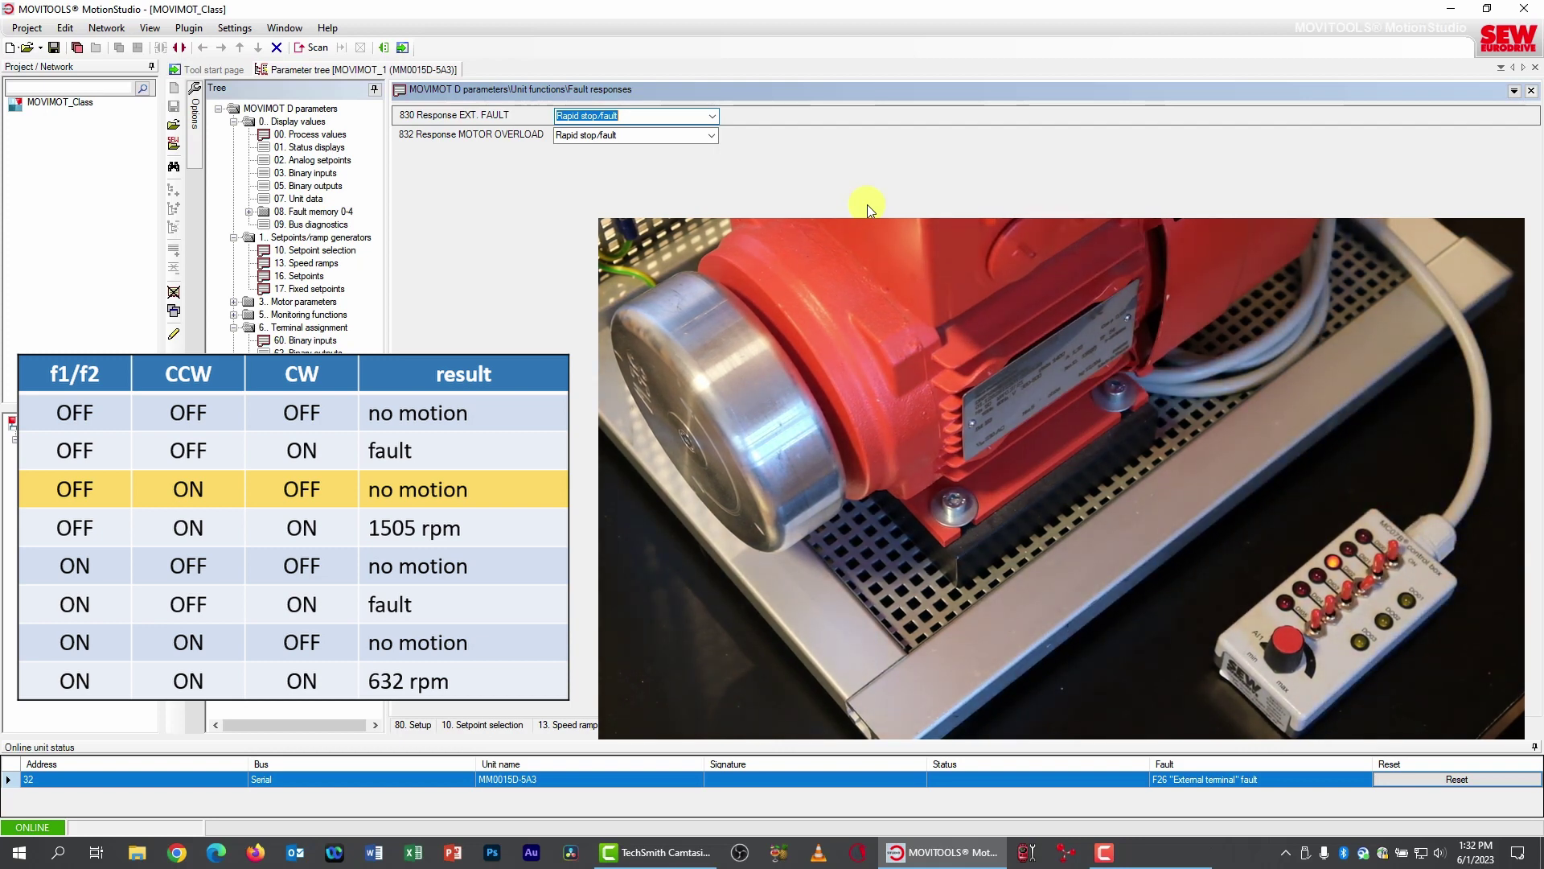
click(1410, 777)
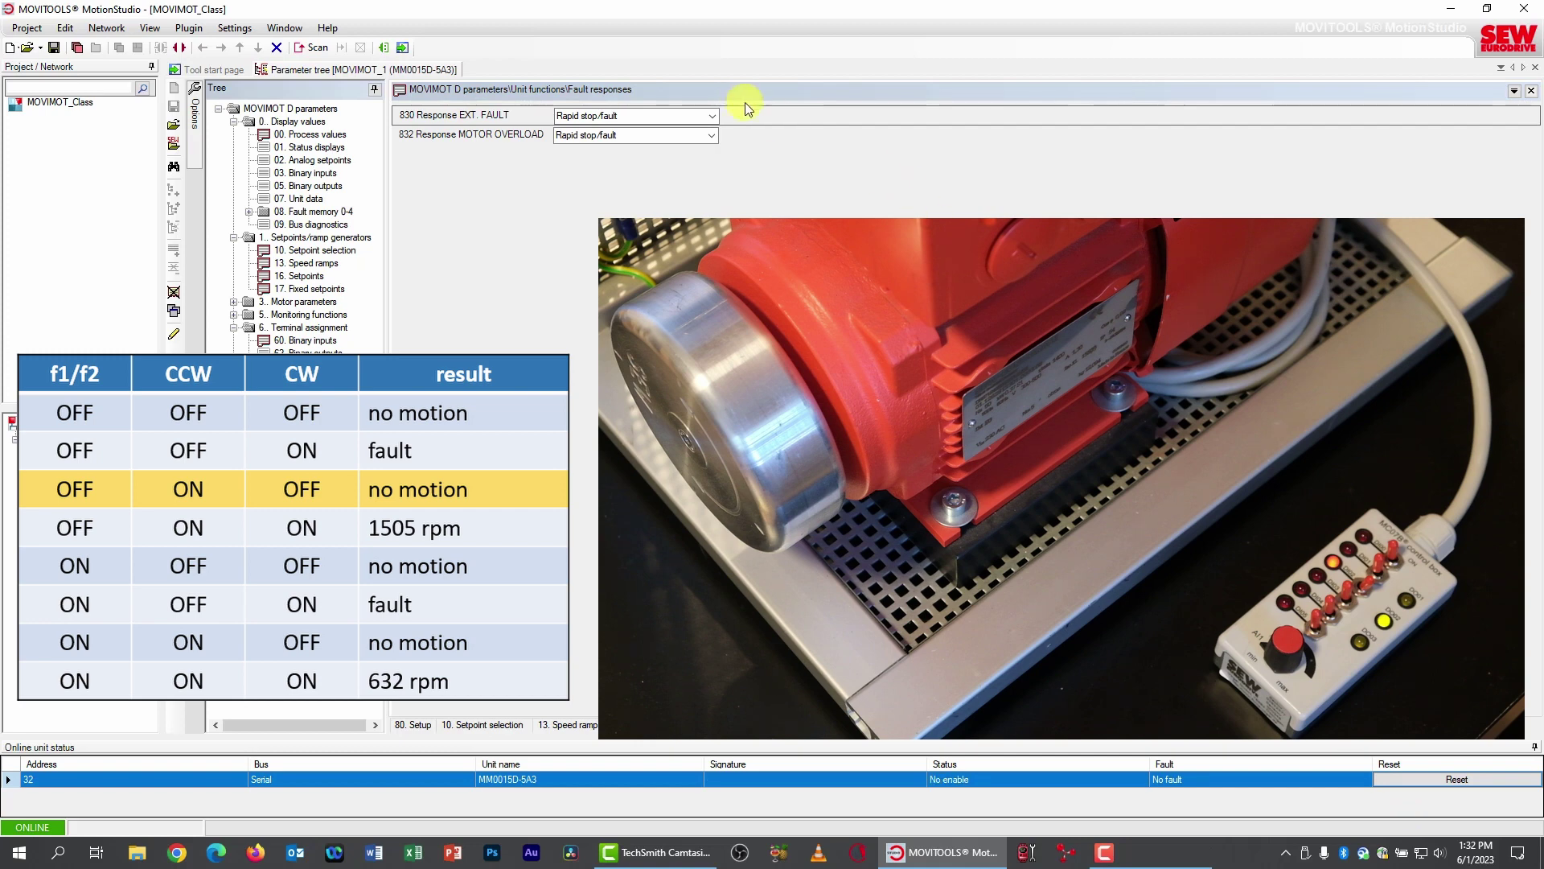
Step: Try Immediate stop/fault as Response EXT. FAULT, resetting the drive's fault, and return the response to Rapid stop/fault
click(710, 118)
click(709, 118)
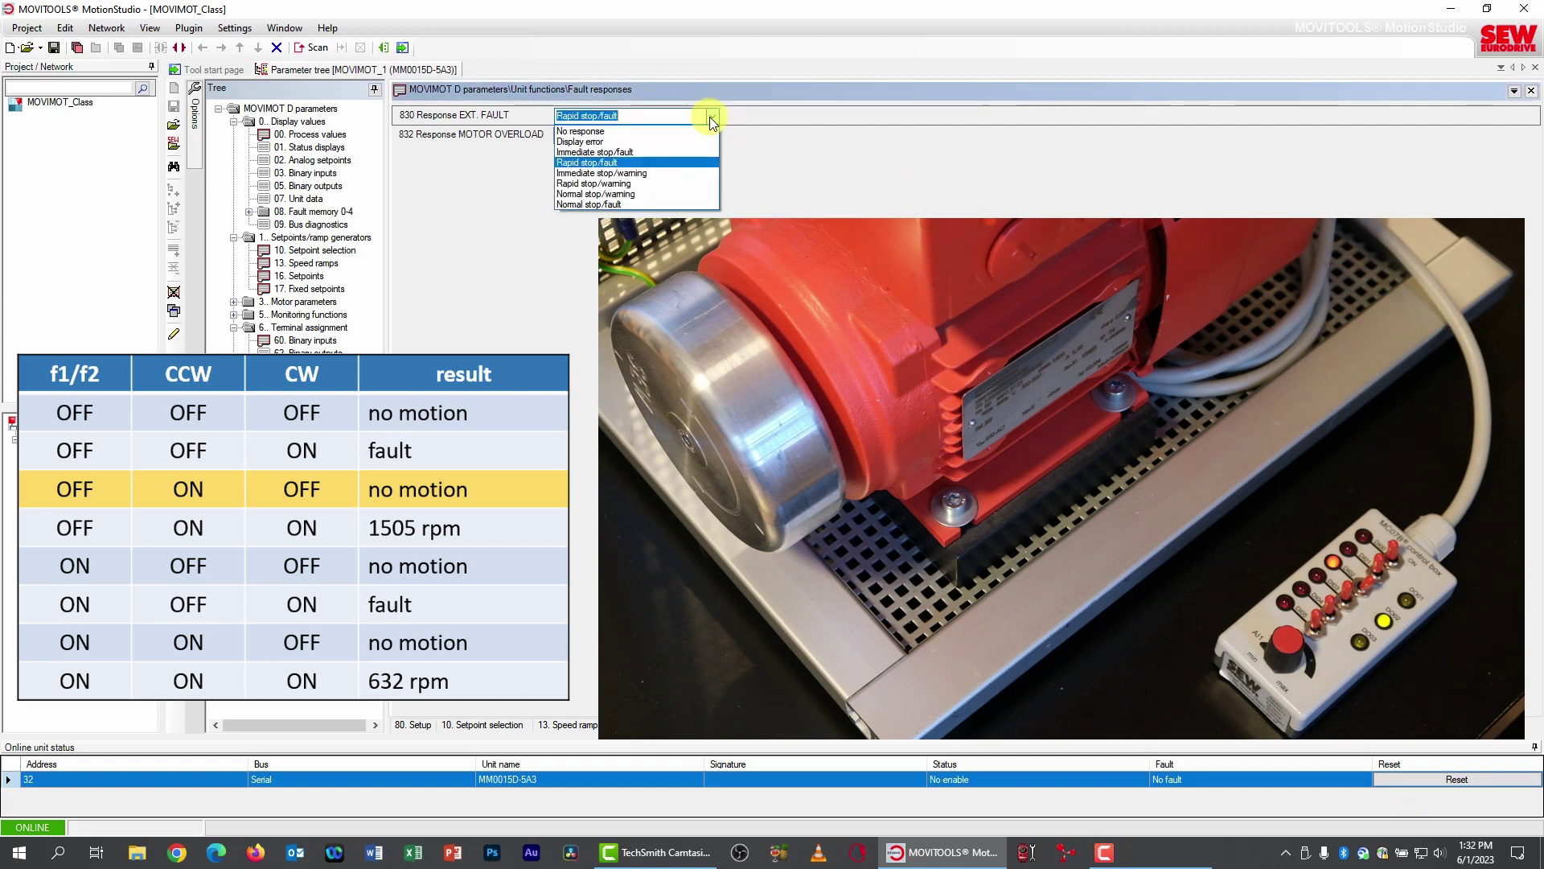
click(648, 155)
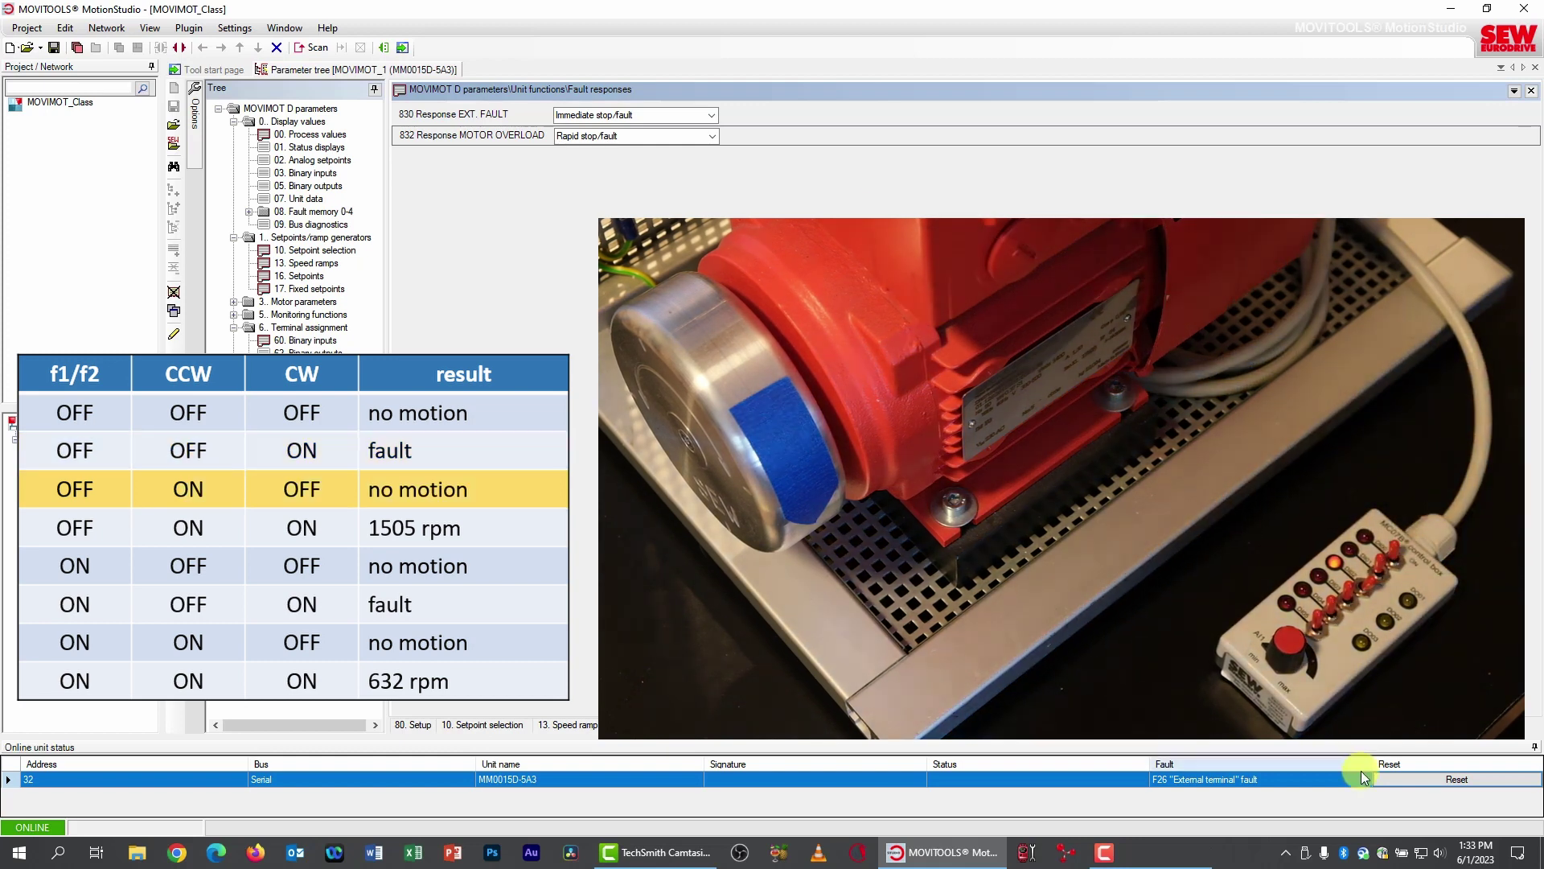
click(1458, 781)
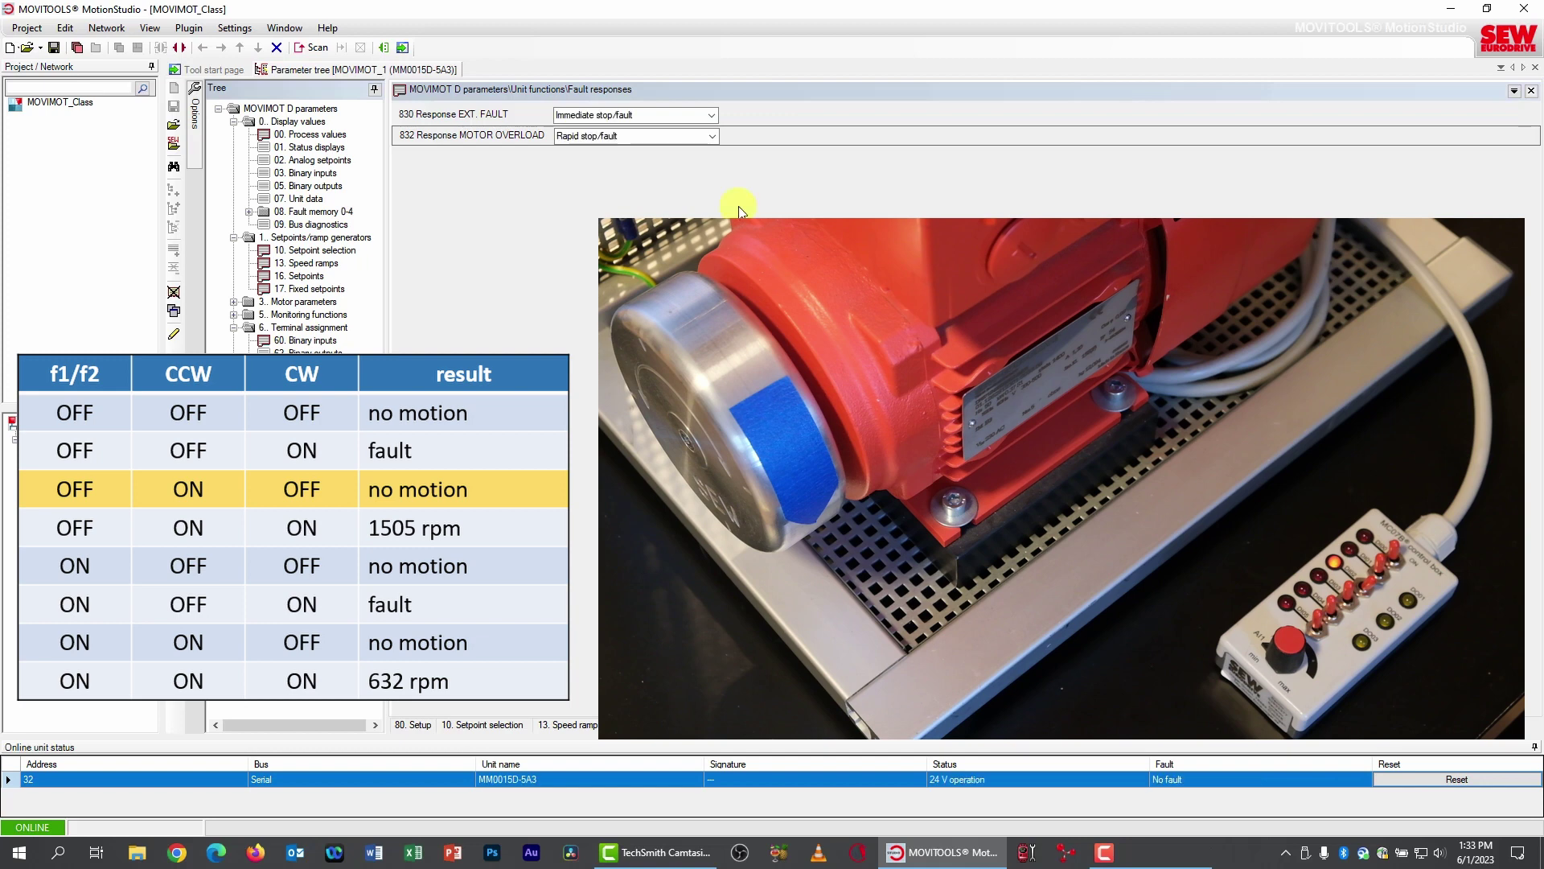
click(711, 116)
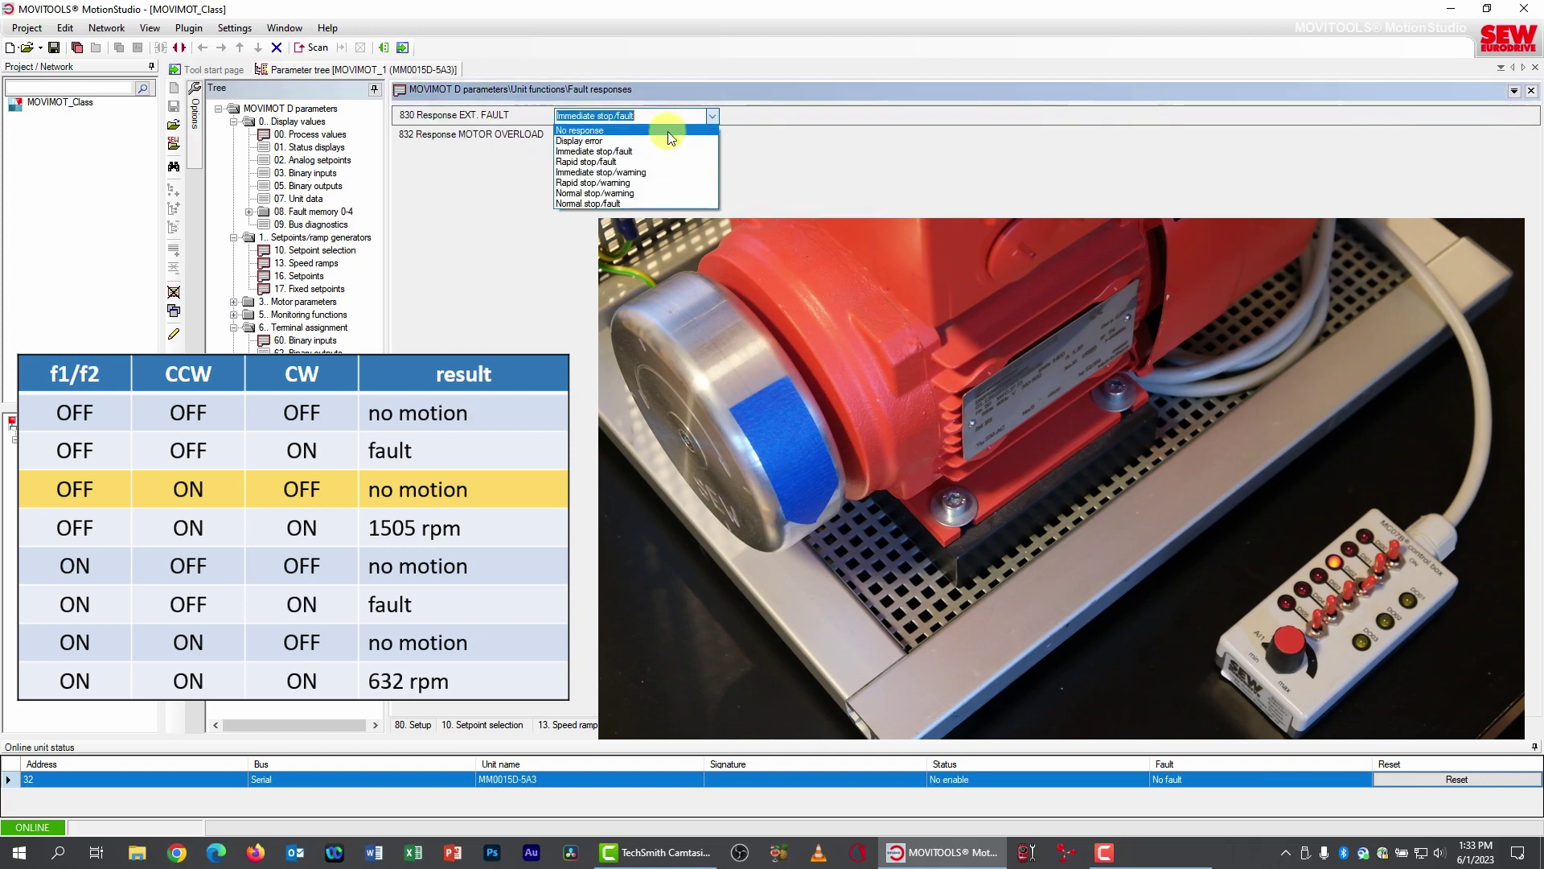
click(643, 149)
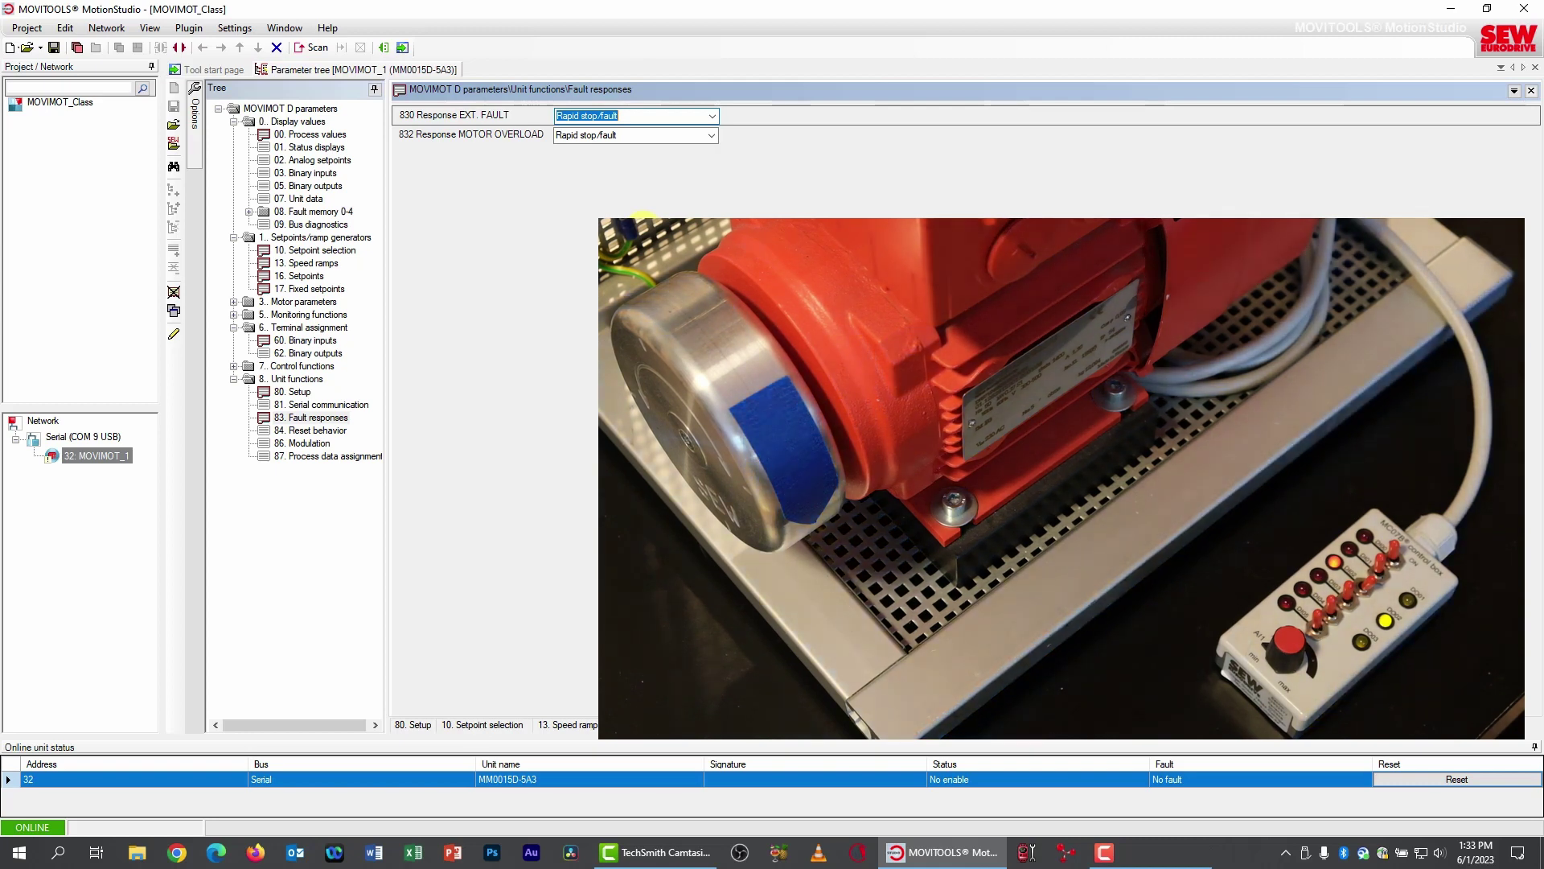
Step: In the Binary outputs parameters, try Rotating field ON for Signal output K1, and set it to Brake released
click(310, 355)
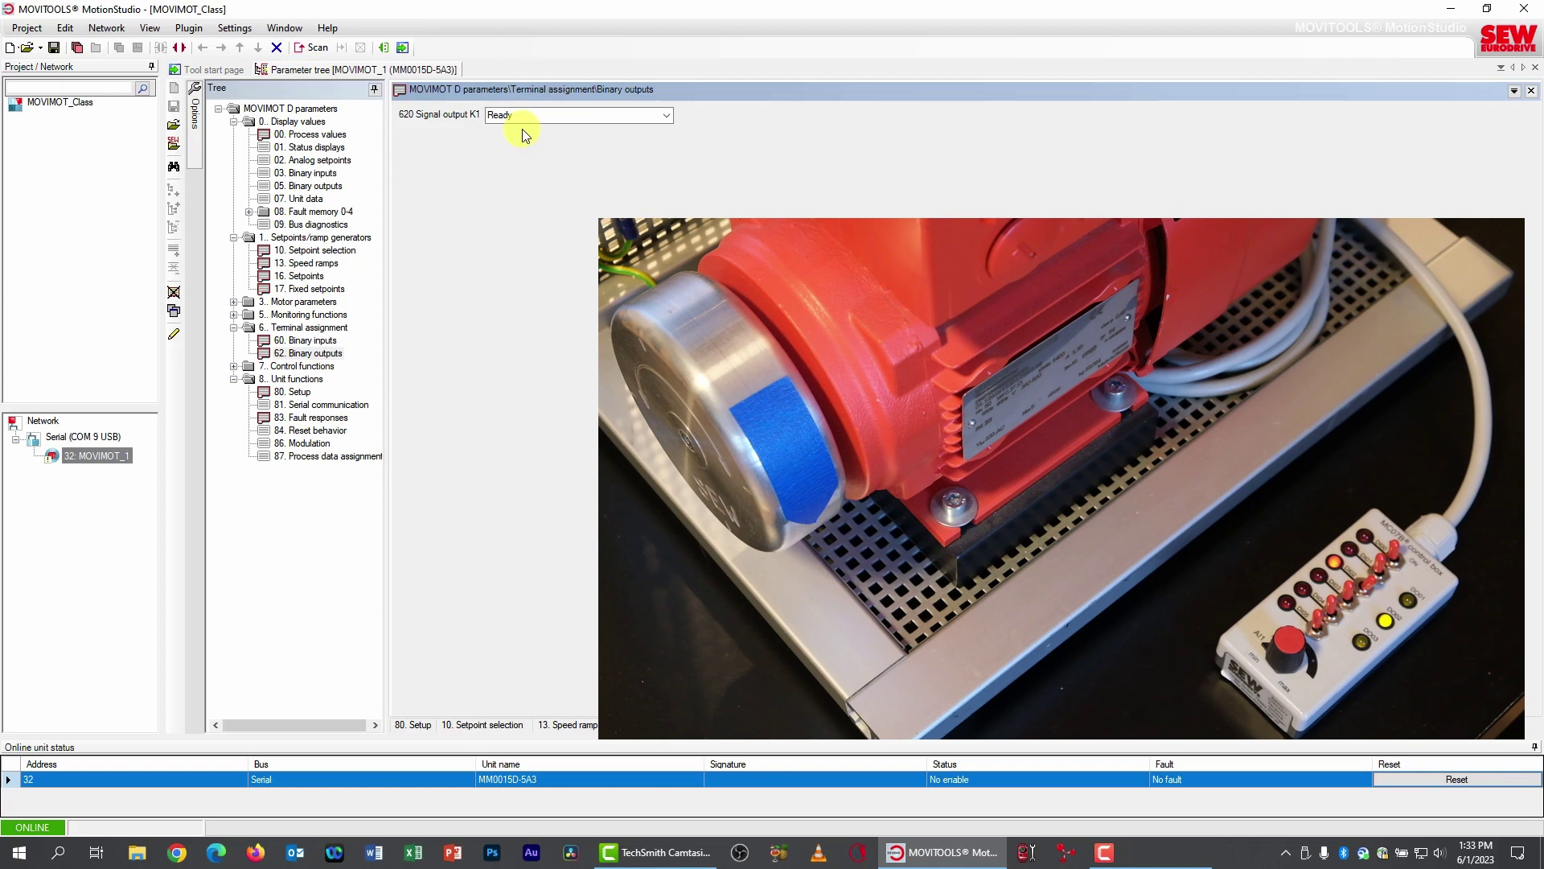
click(667, 118)
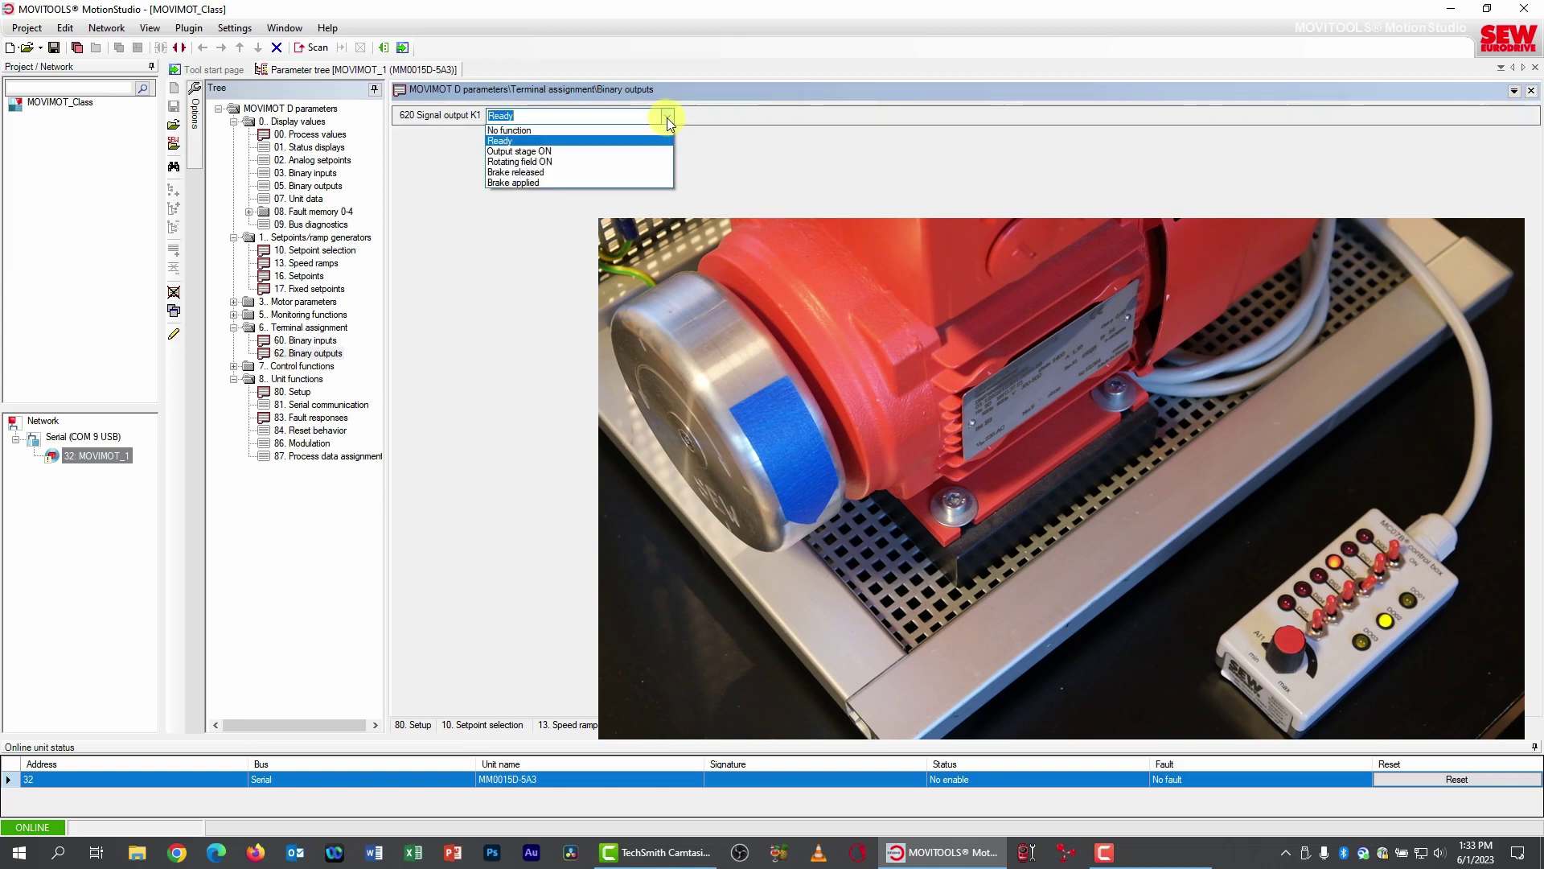
click(579, 161)
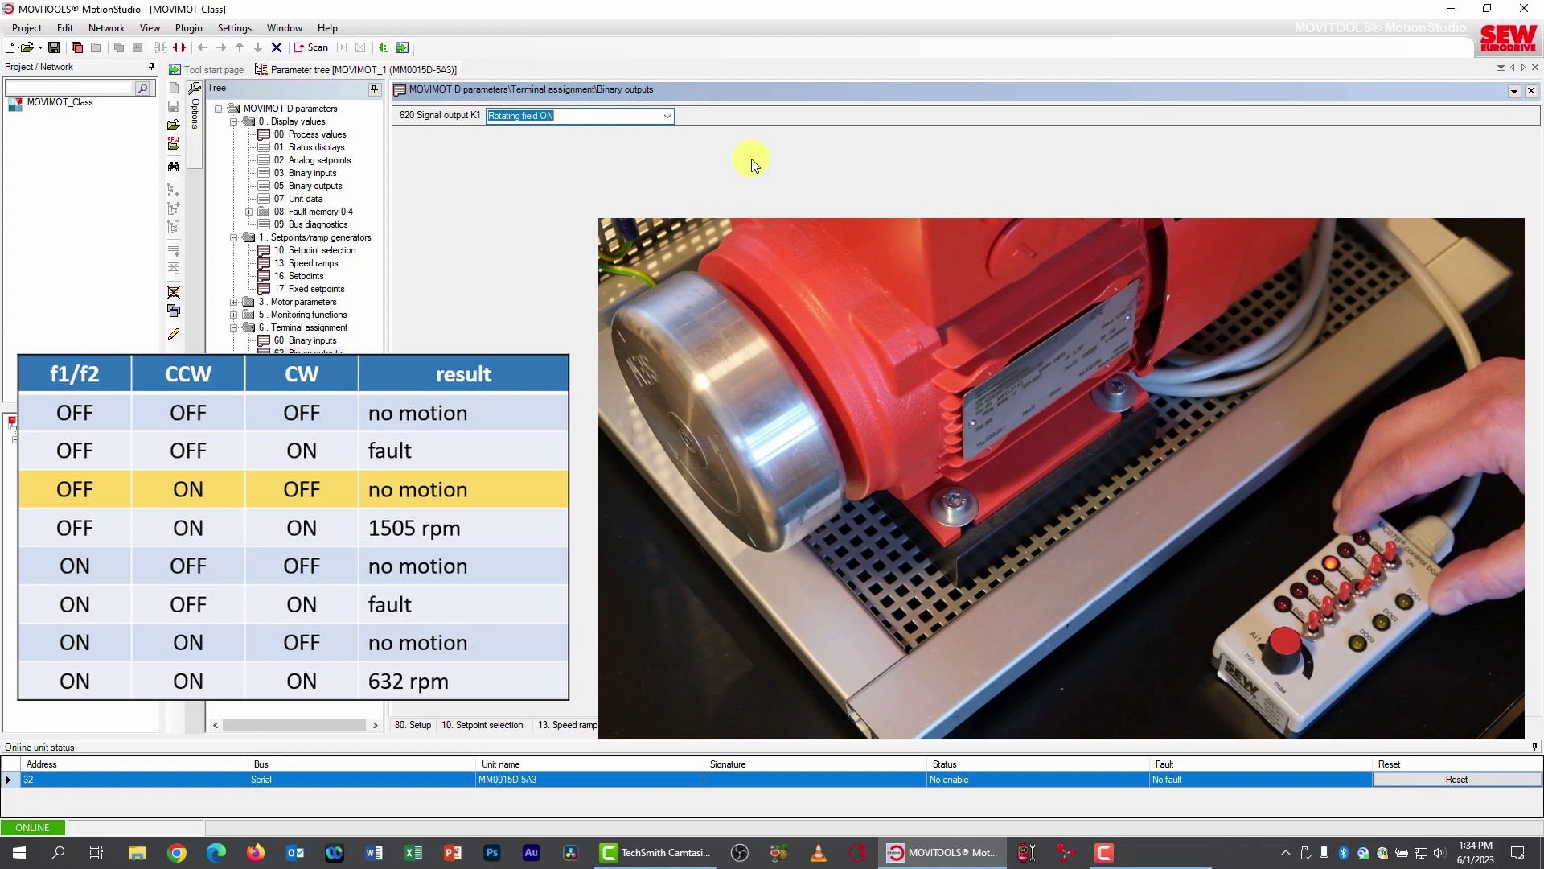
click(667, 118)
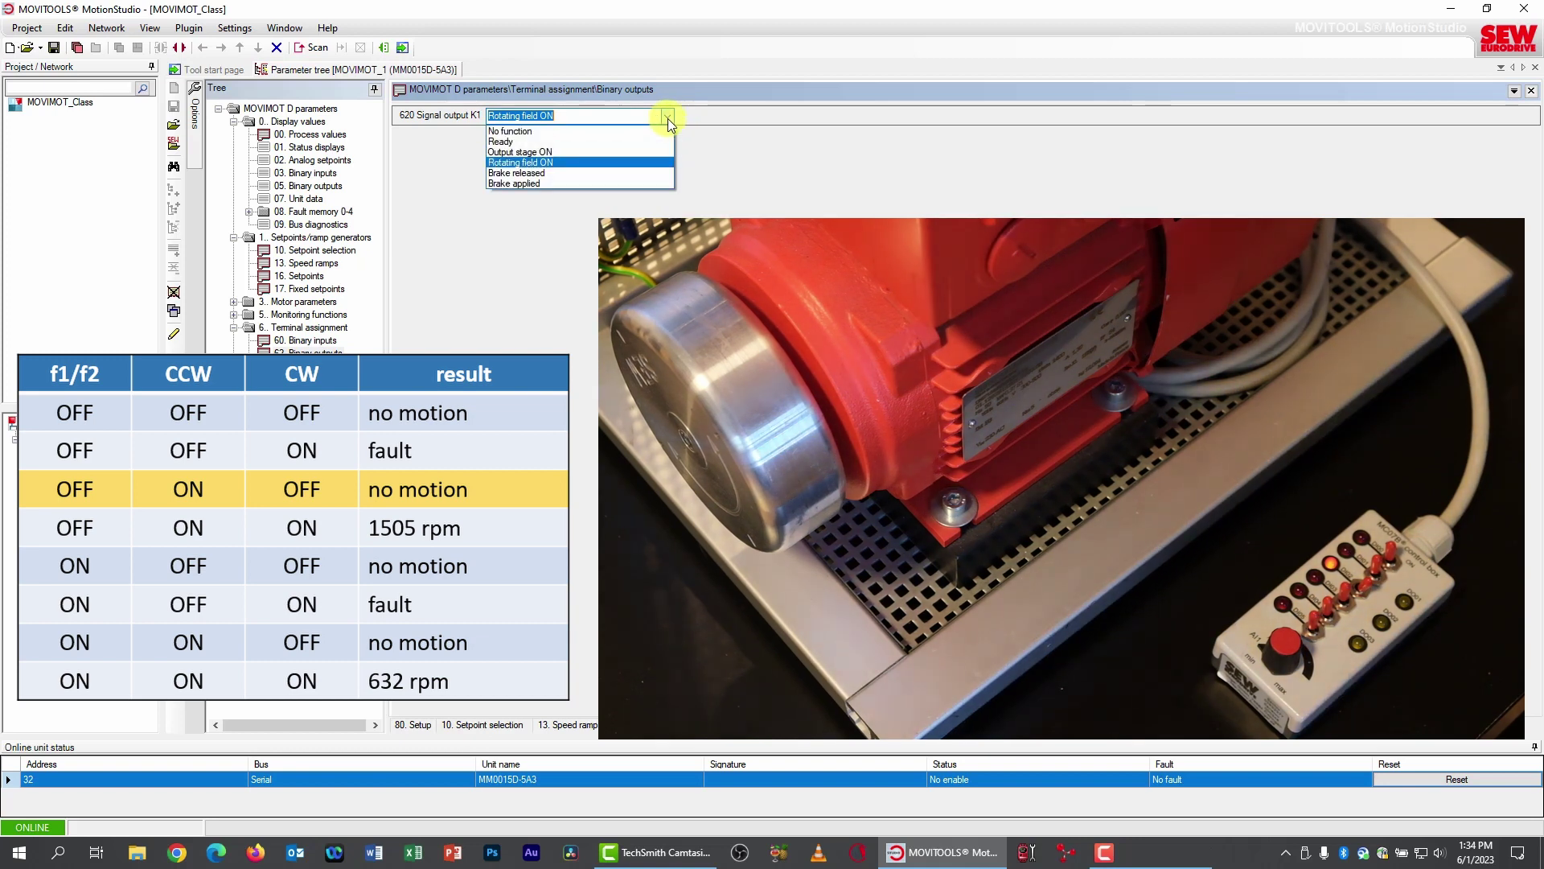
click(567, 172)
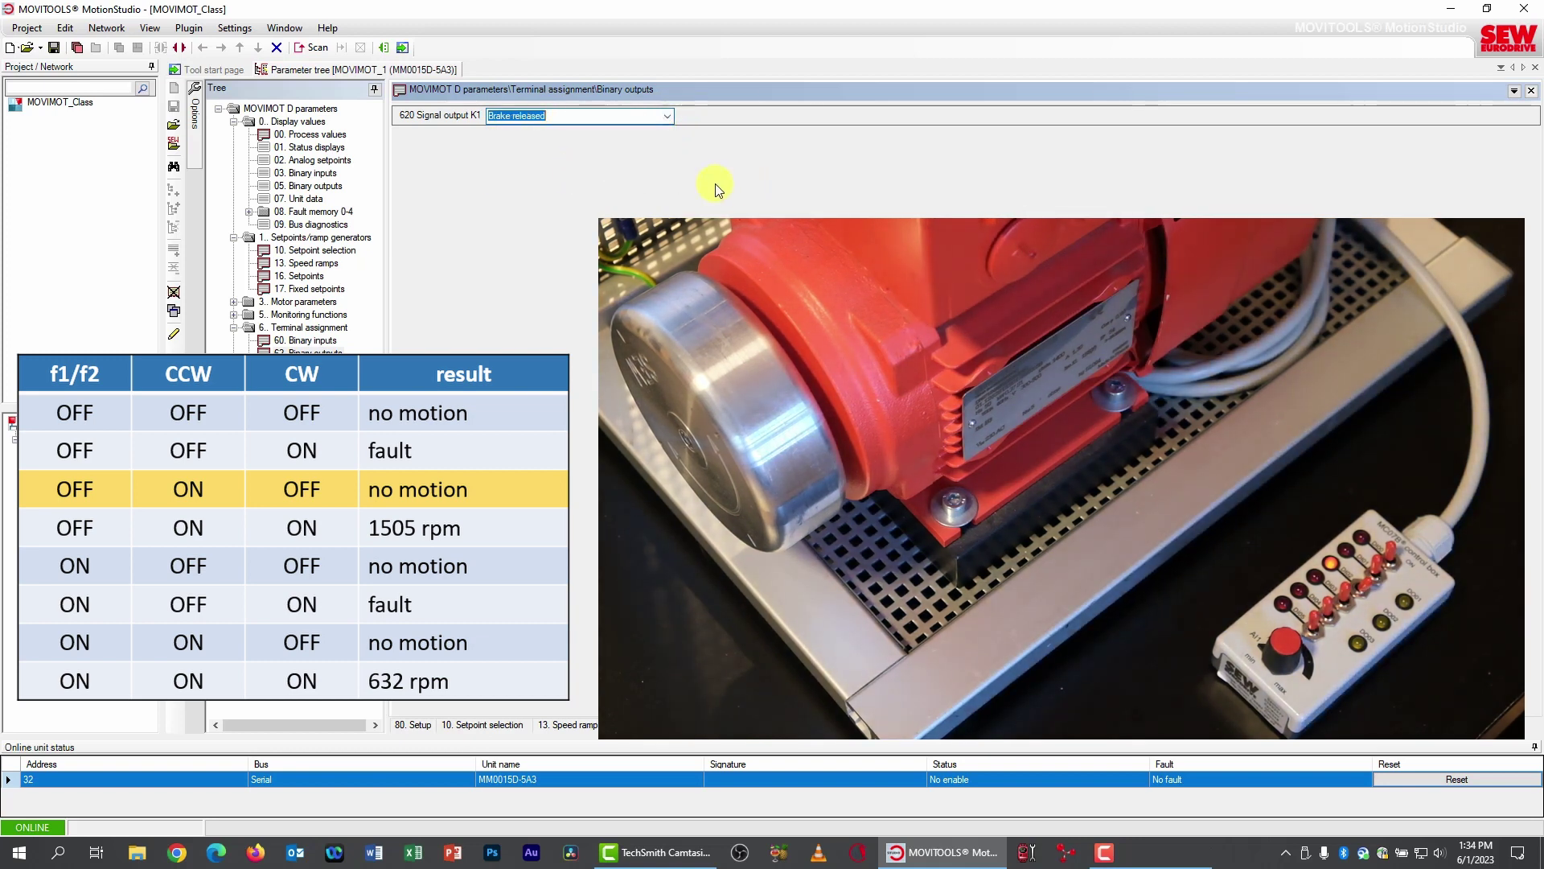
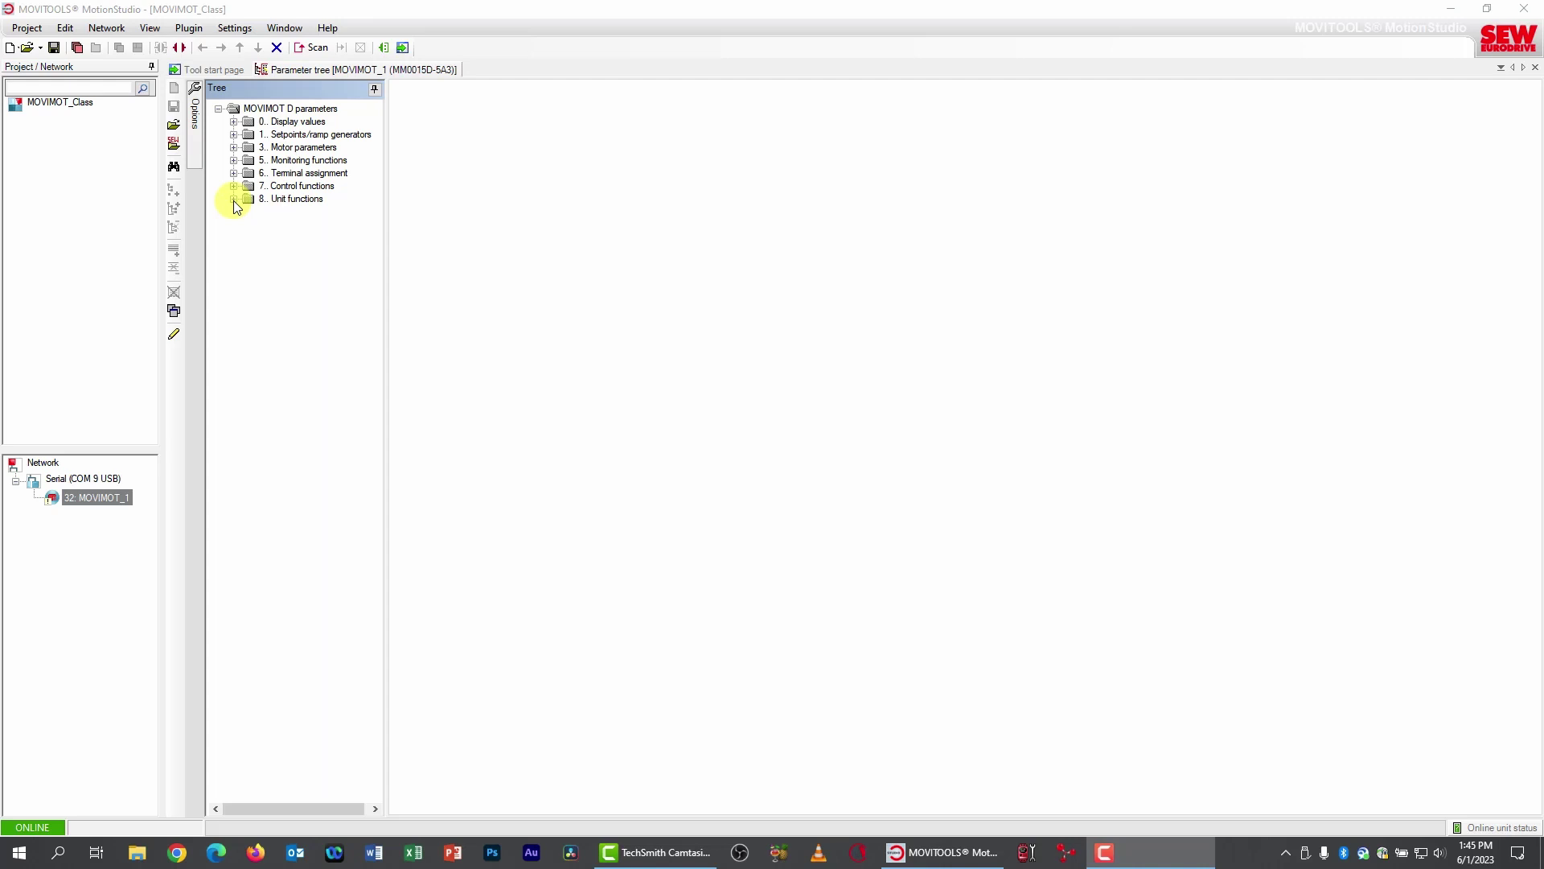
Step: In the Setup parameters under Unit functions, restore the Delivery state factory setting and set Startup mode to Expert
click(234, 199)
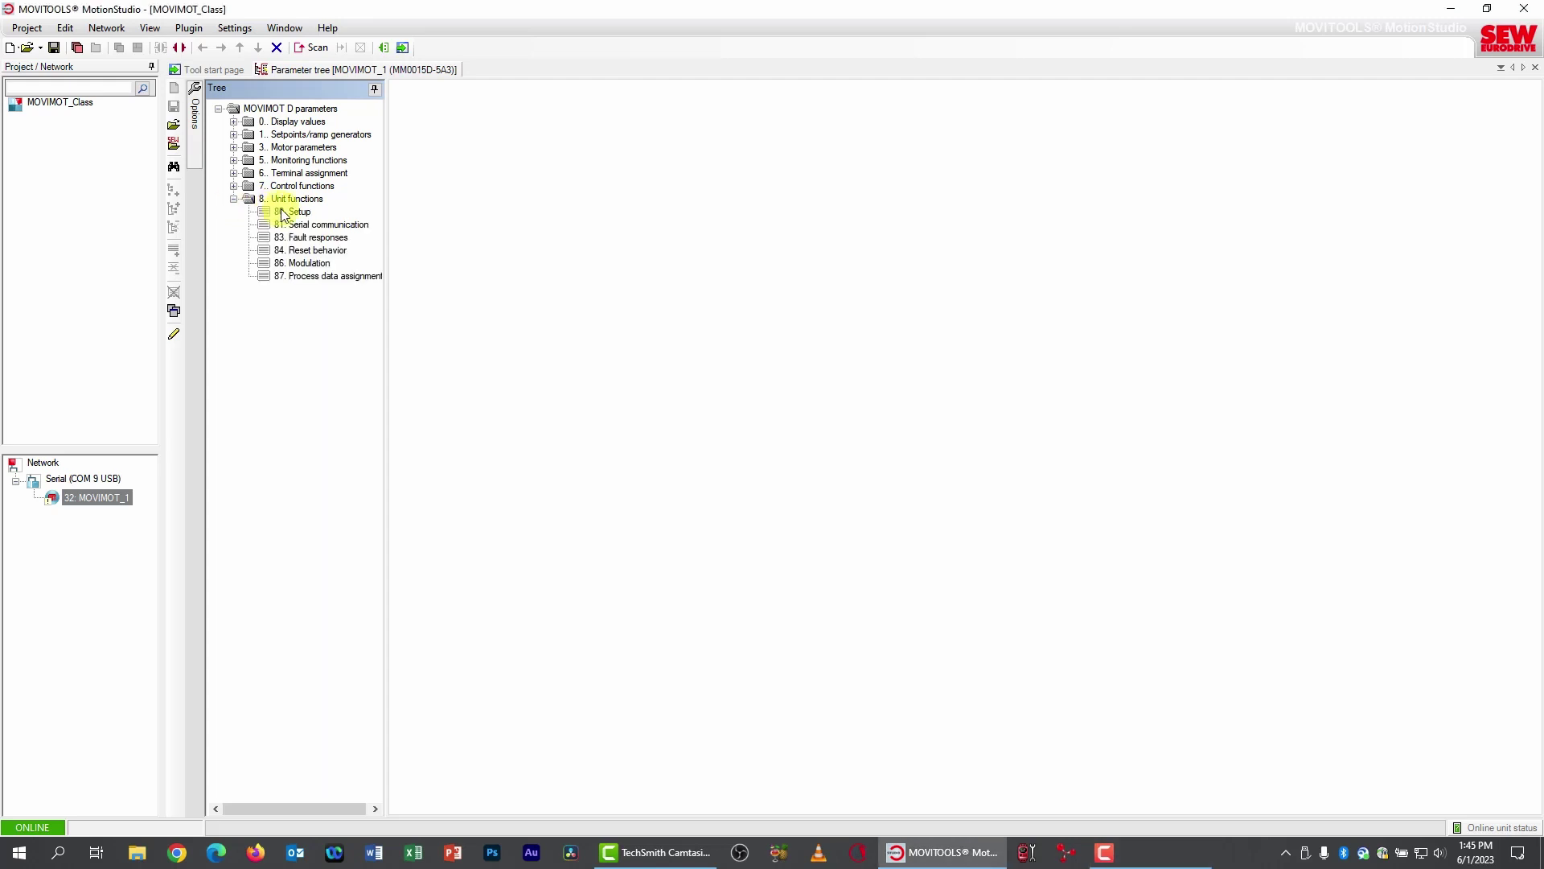
click(285, 212)
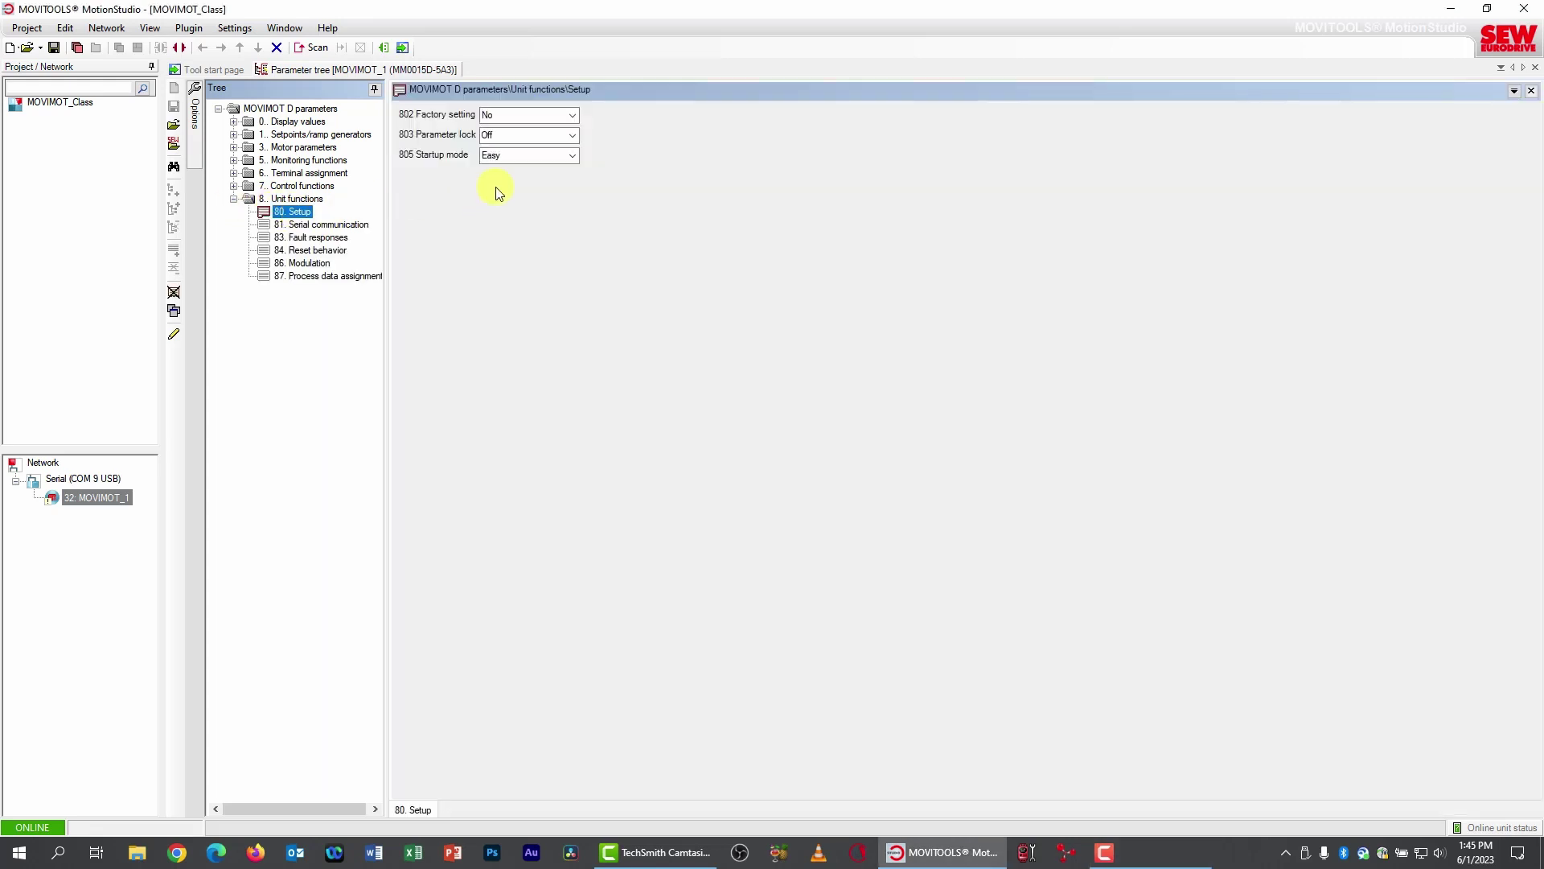
click(572, 115)
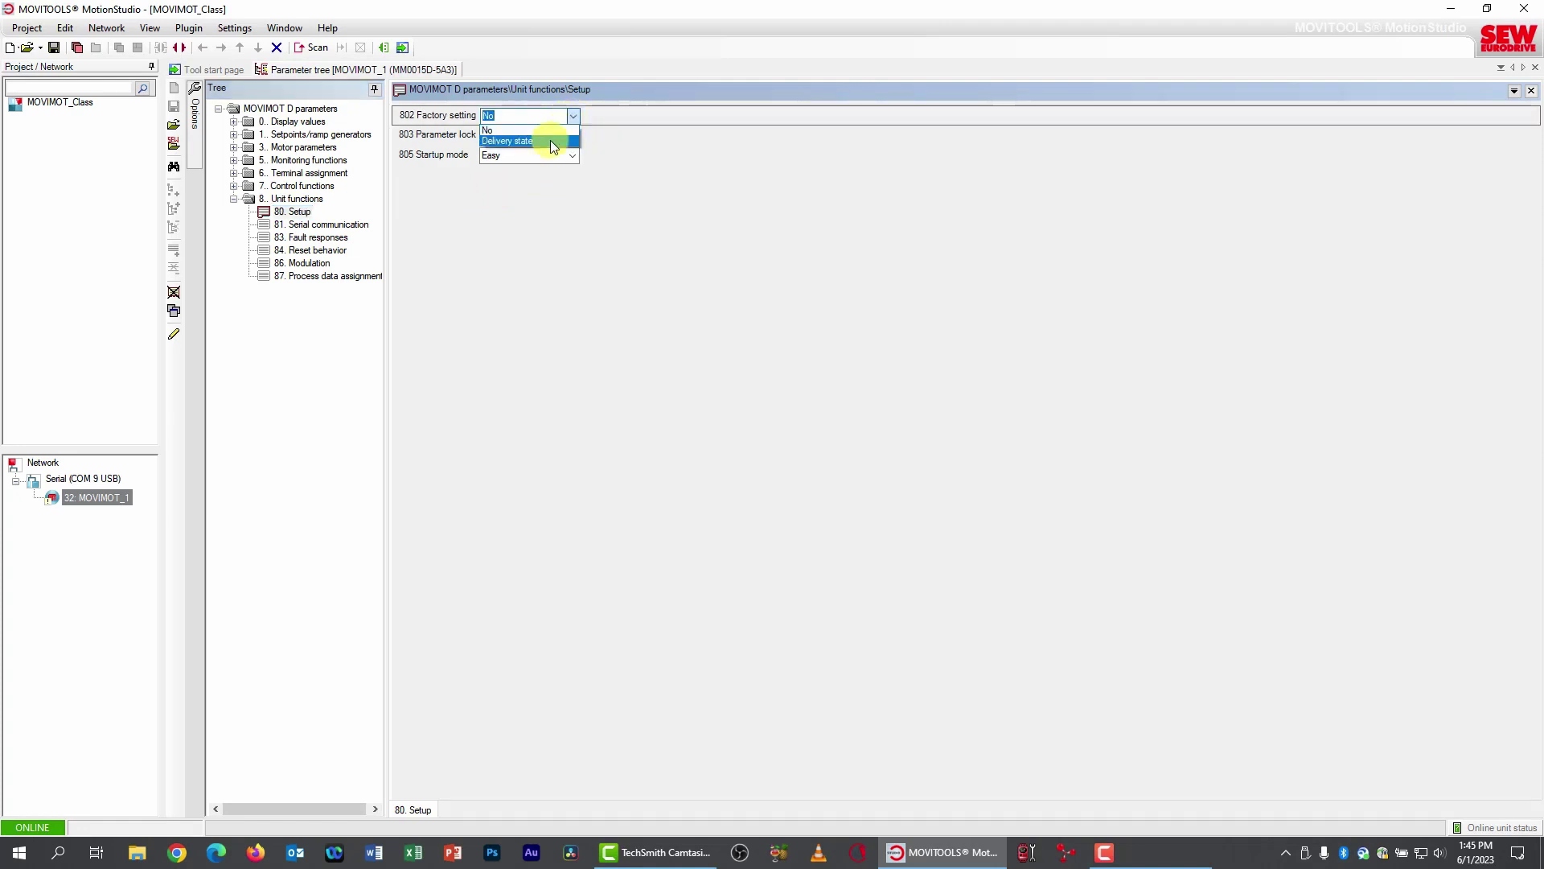
click(550, 140)
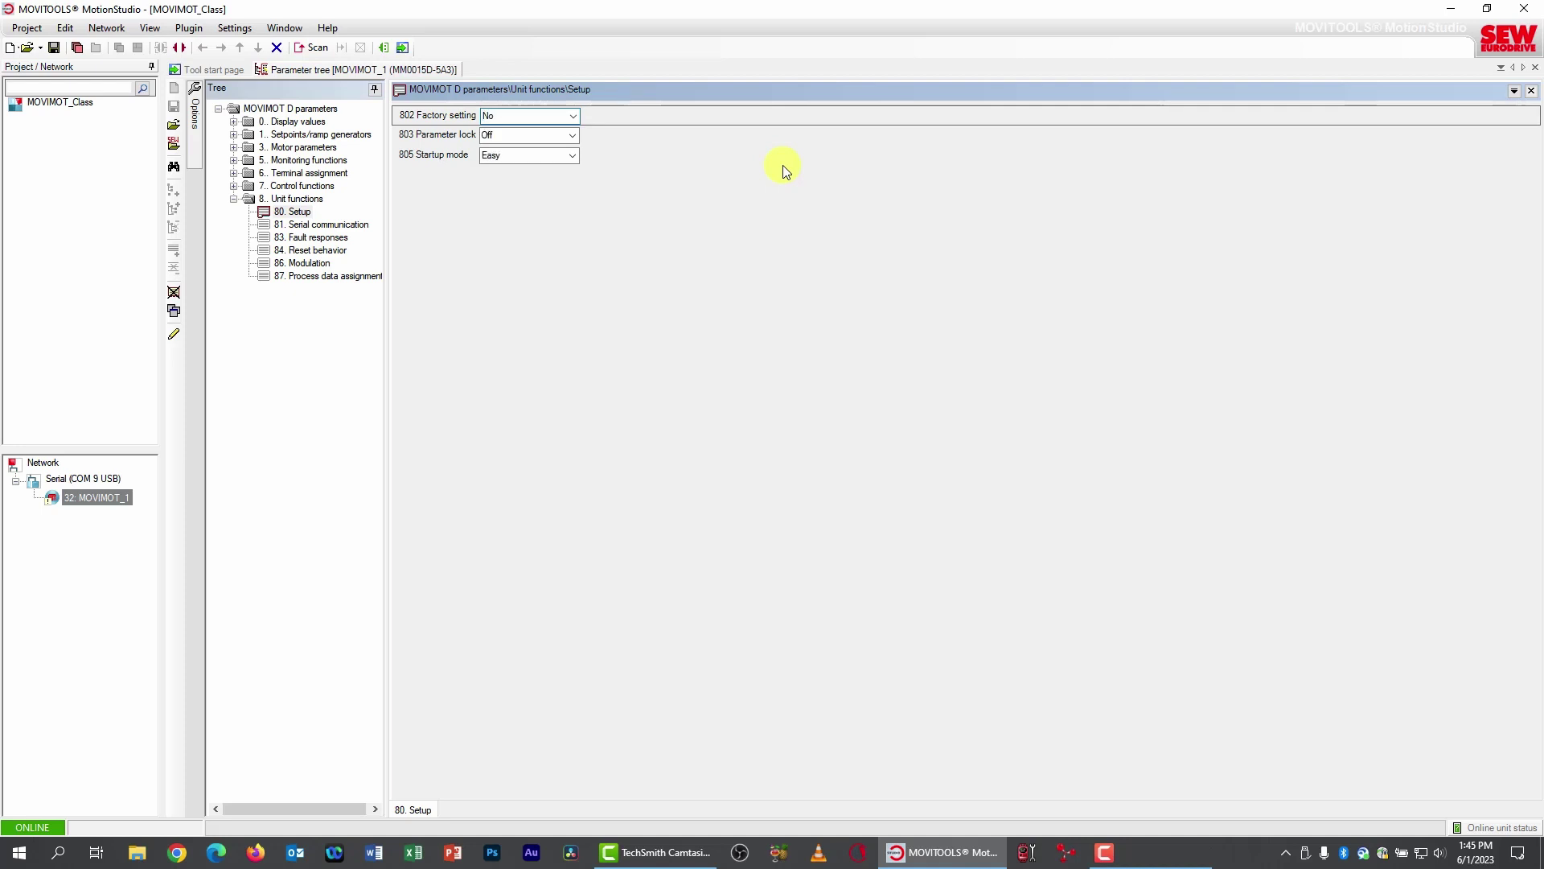
click(575, 156)
click(563, 180)
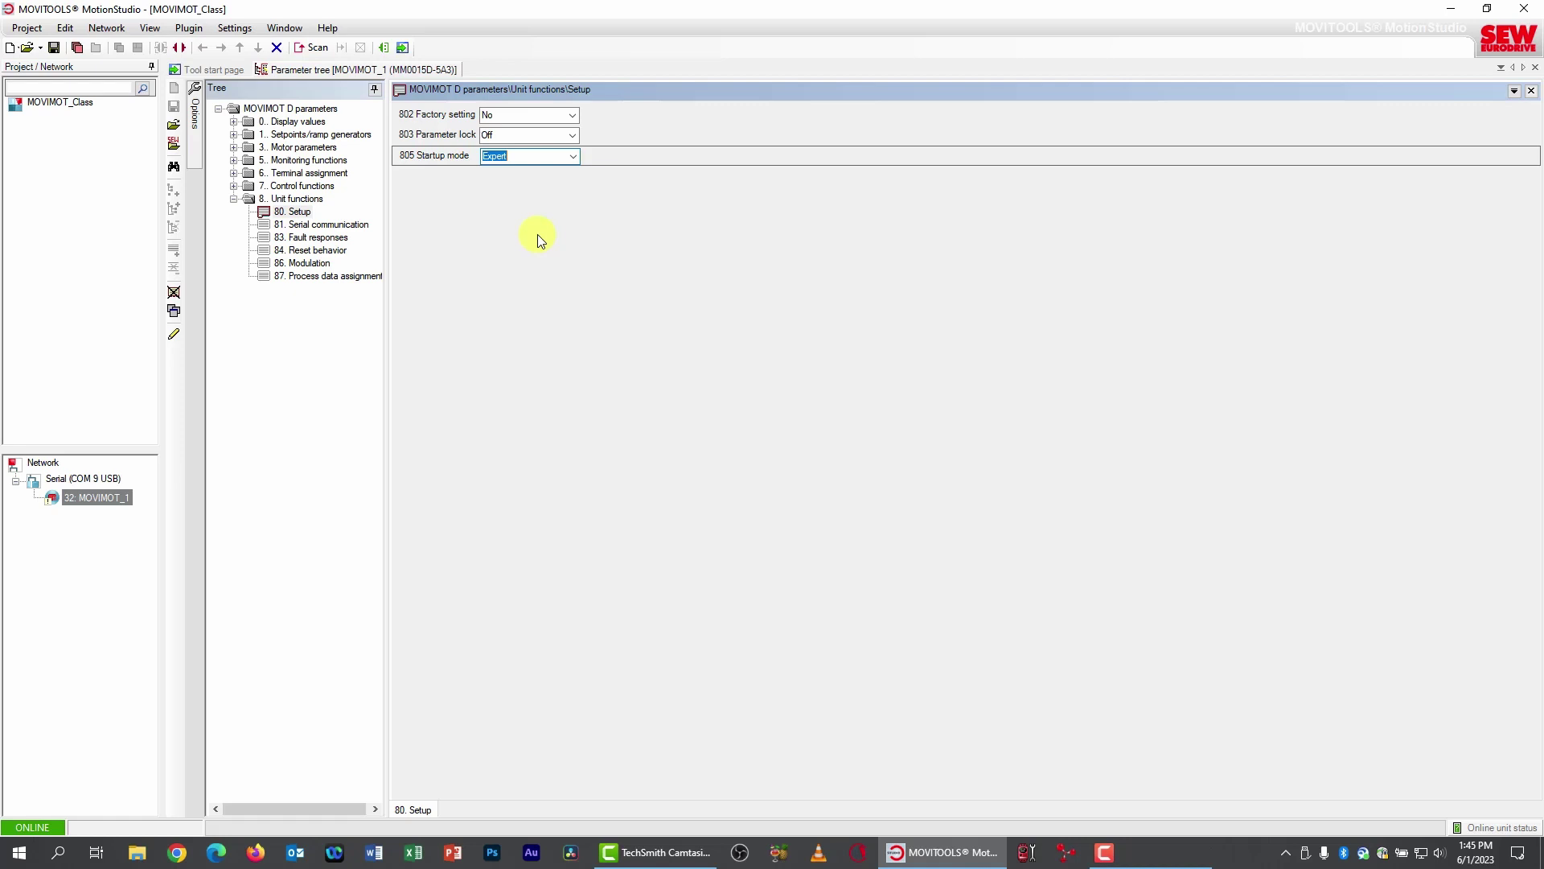
Step: In the Setpoint selection parameters, disable all ten mechanical setting elements, from the DIP S1/1-S1/4 RS485 address through Switch t1
click(233, 135)
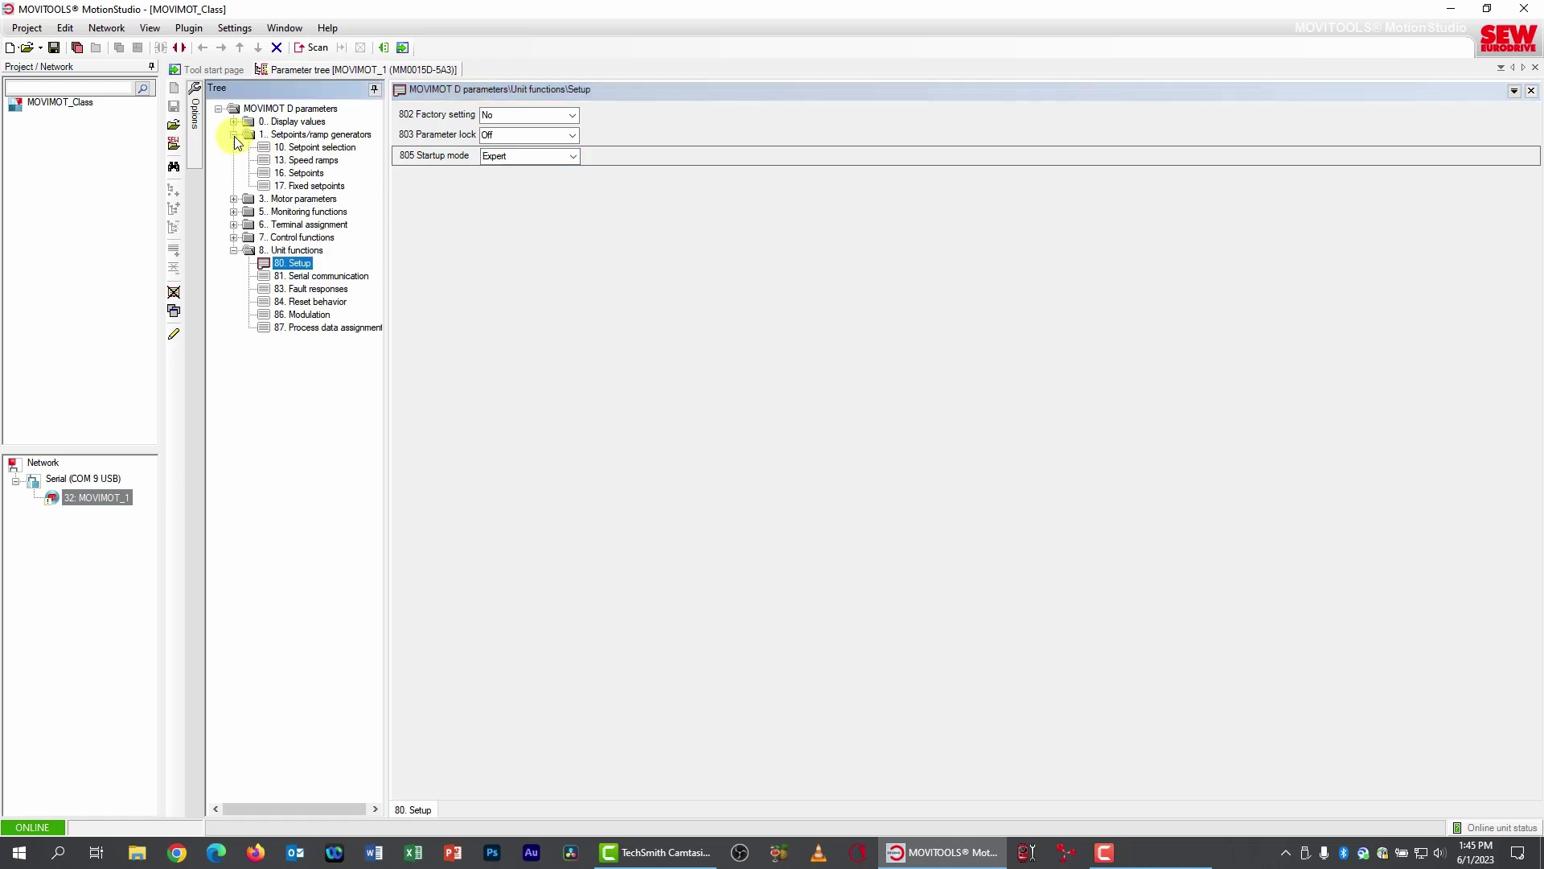
click(315, 150)
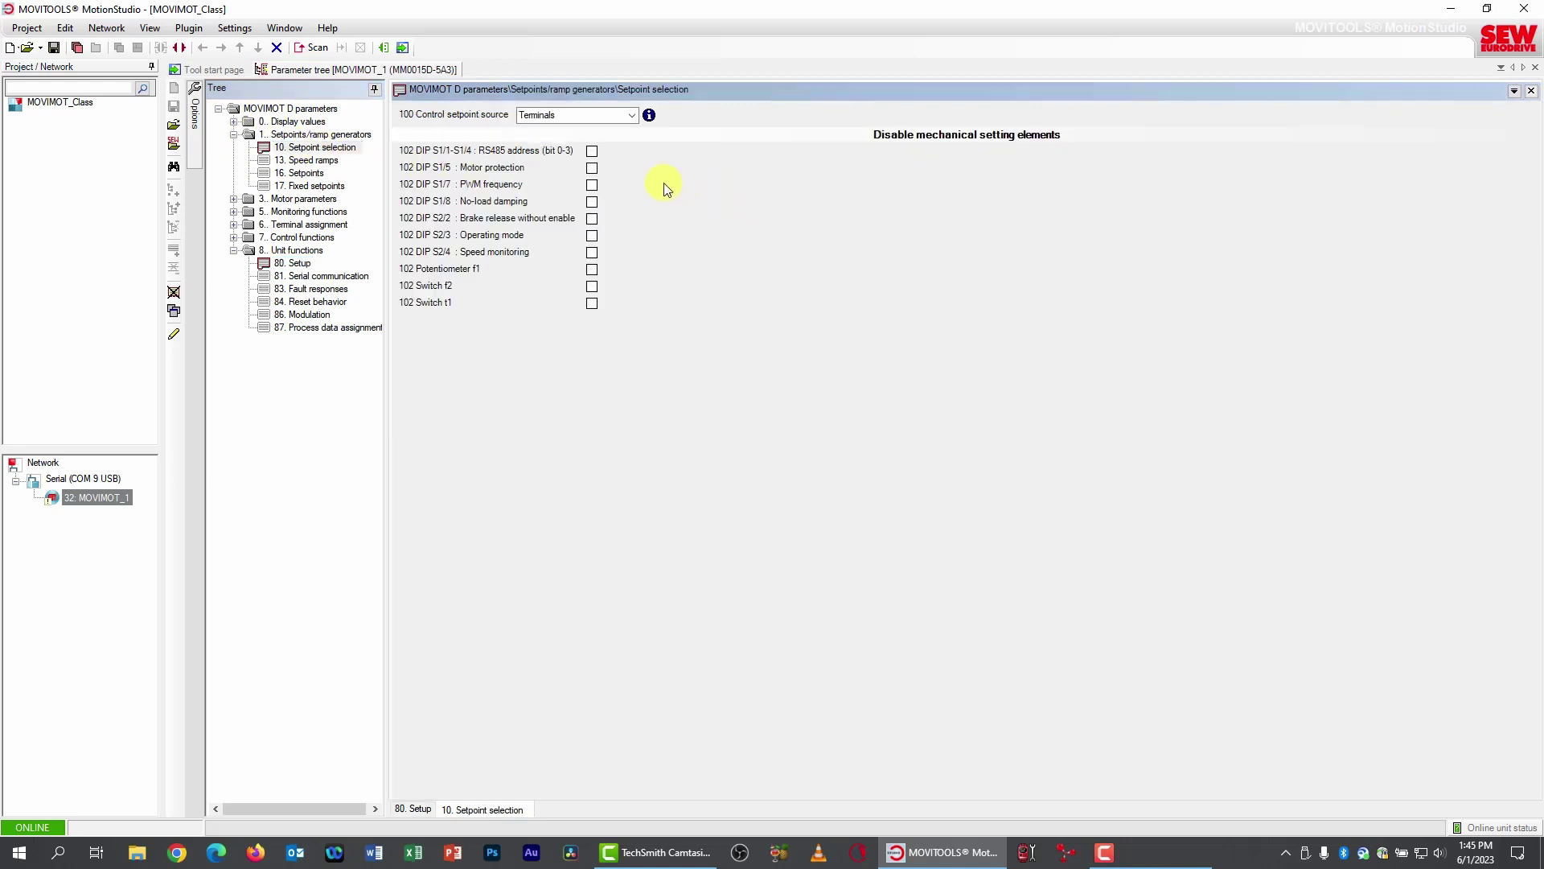
click(592, 150)
click(592, 168)
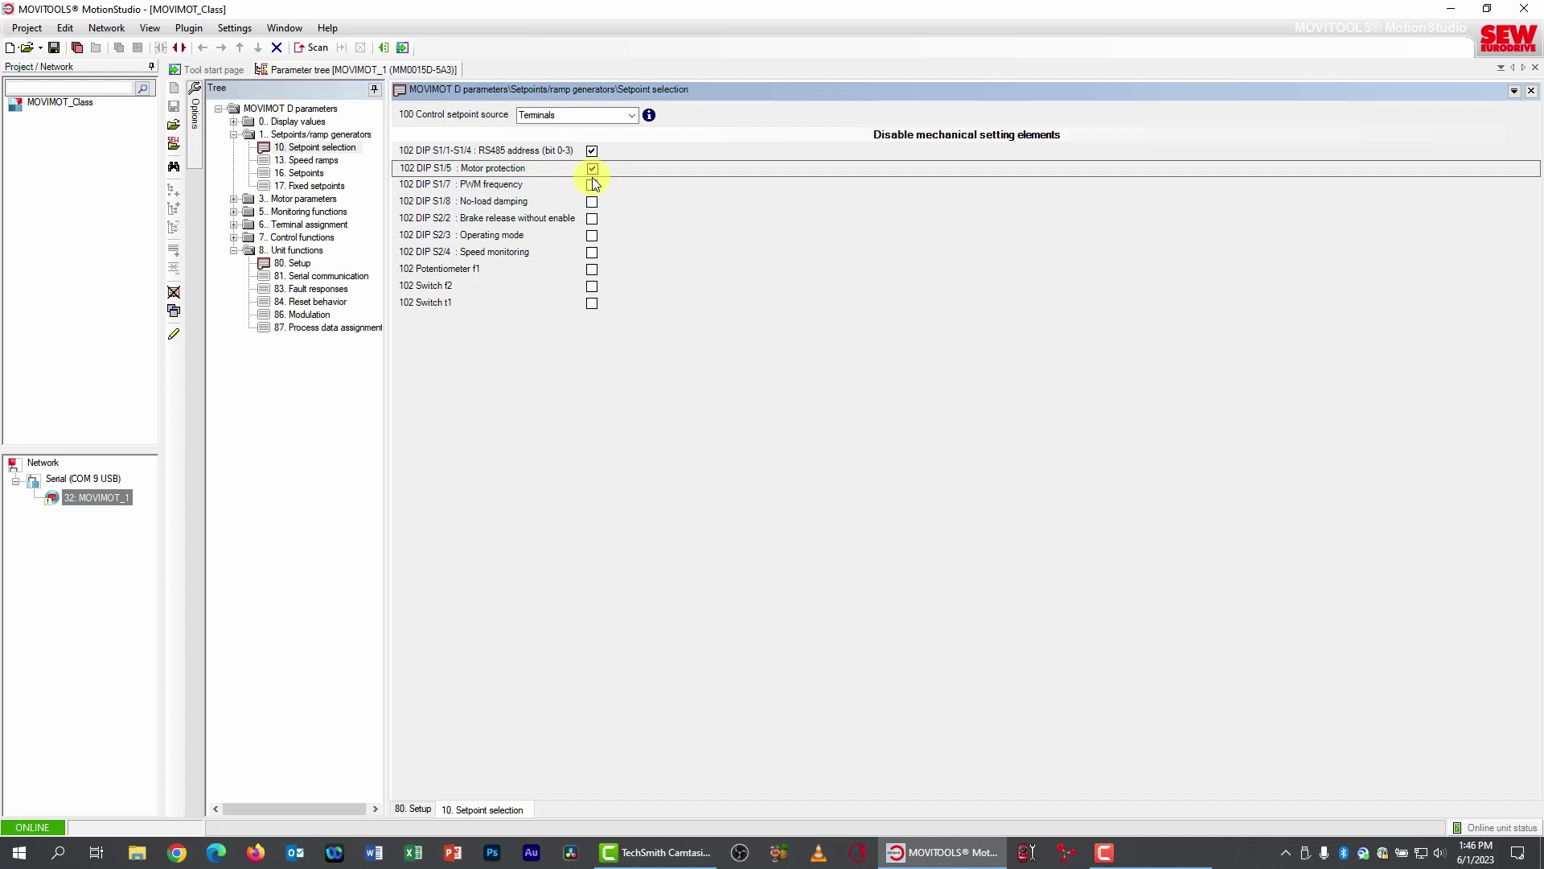
click(592, 184)
click(592, 202)
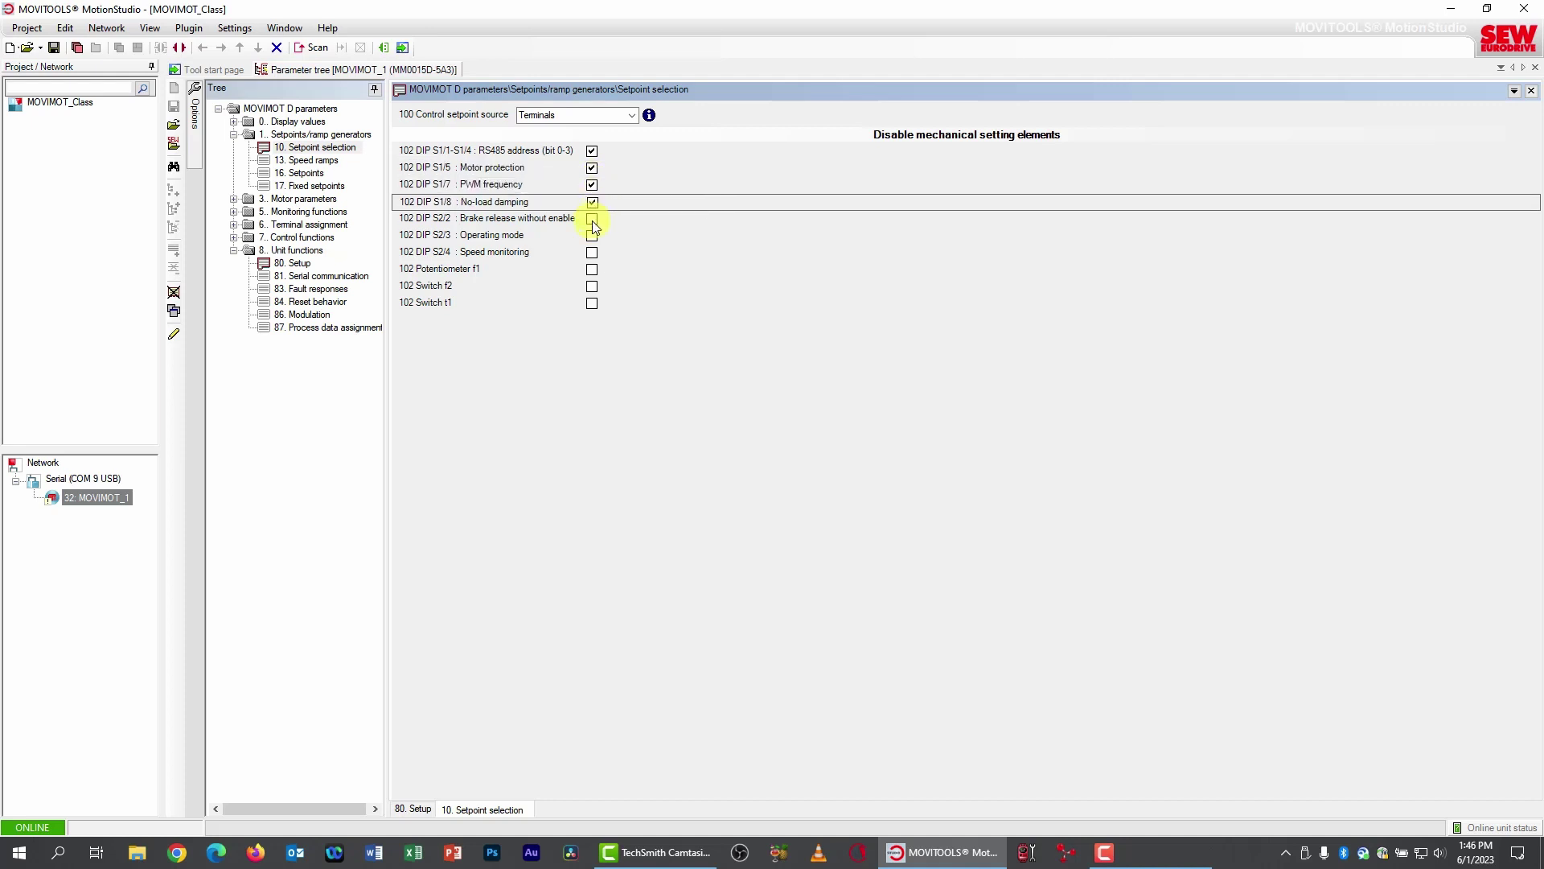
click(592, 219)
click(592, 235)
click(592, 253)
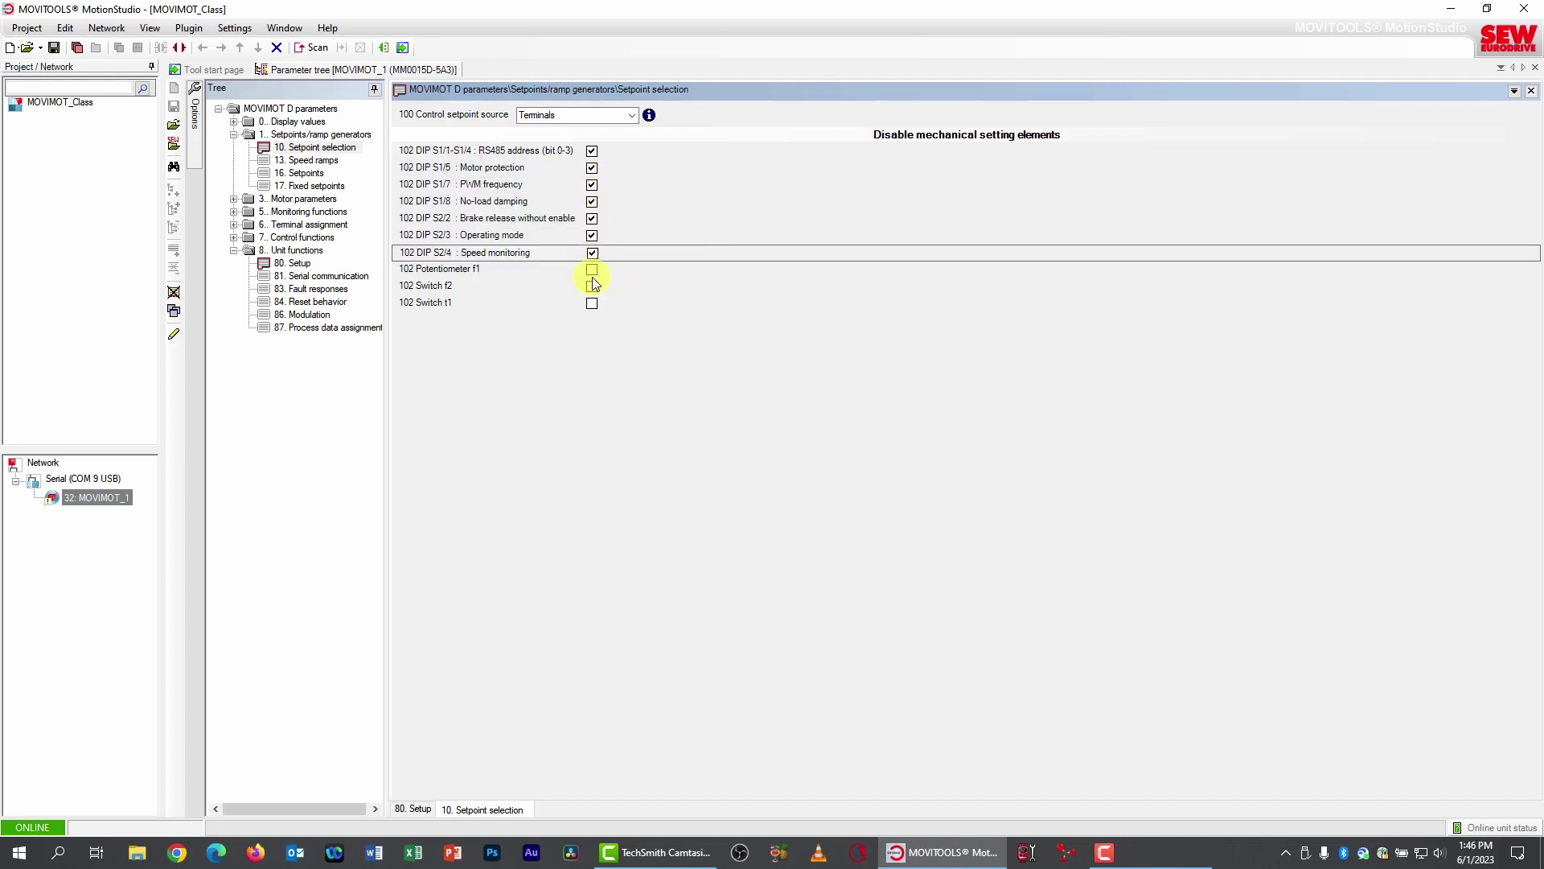
click(592, 270)
click(592, 286)
click(592, 303)
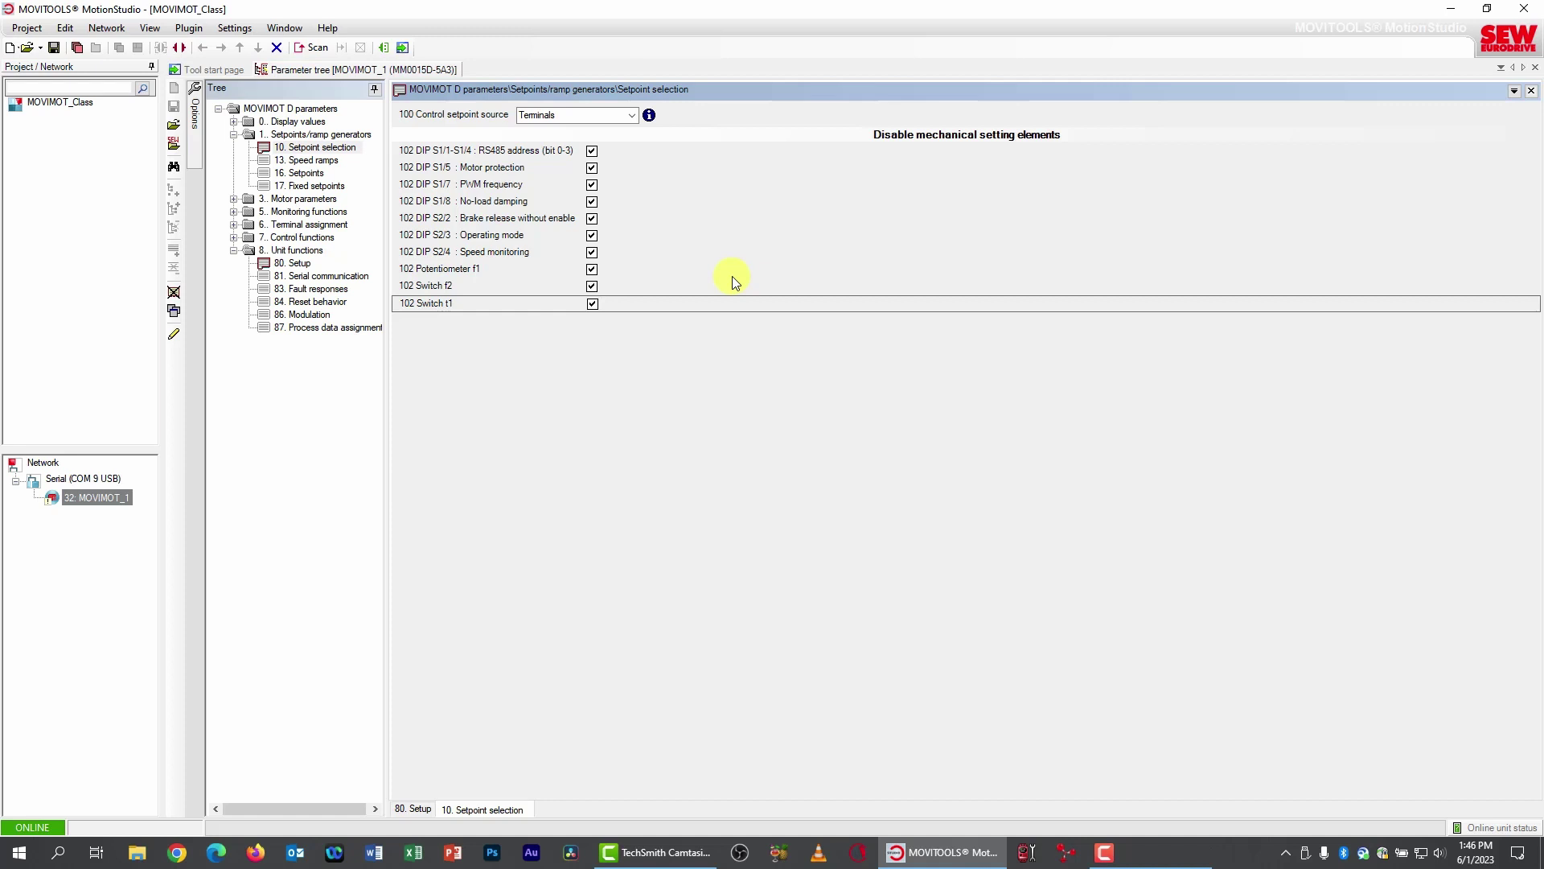
Step: In the Binary inputs parameters, set Terminal configuration to Configuration of fixed setpoint 2, fixed setpoint 1, enable/stop
click(233, 225)
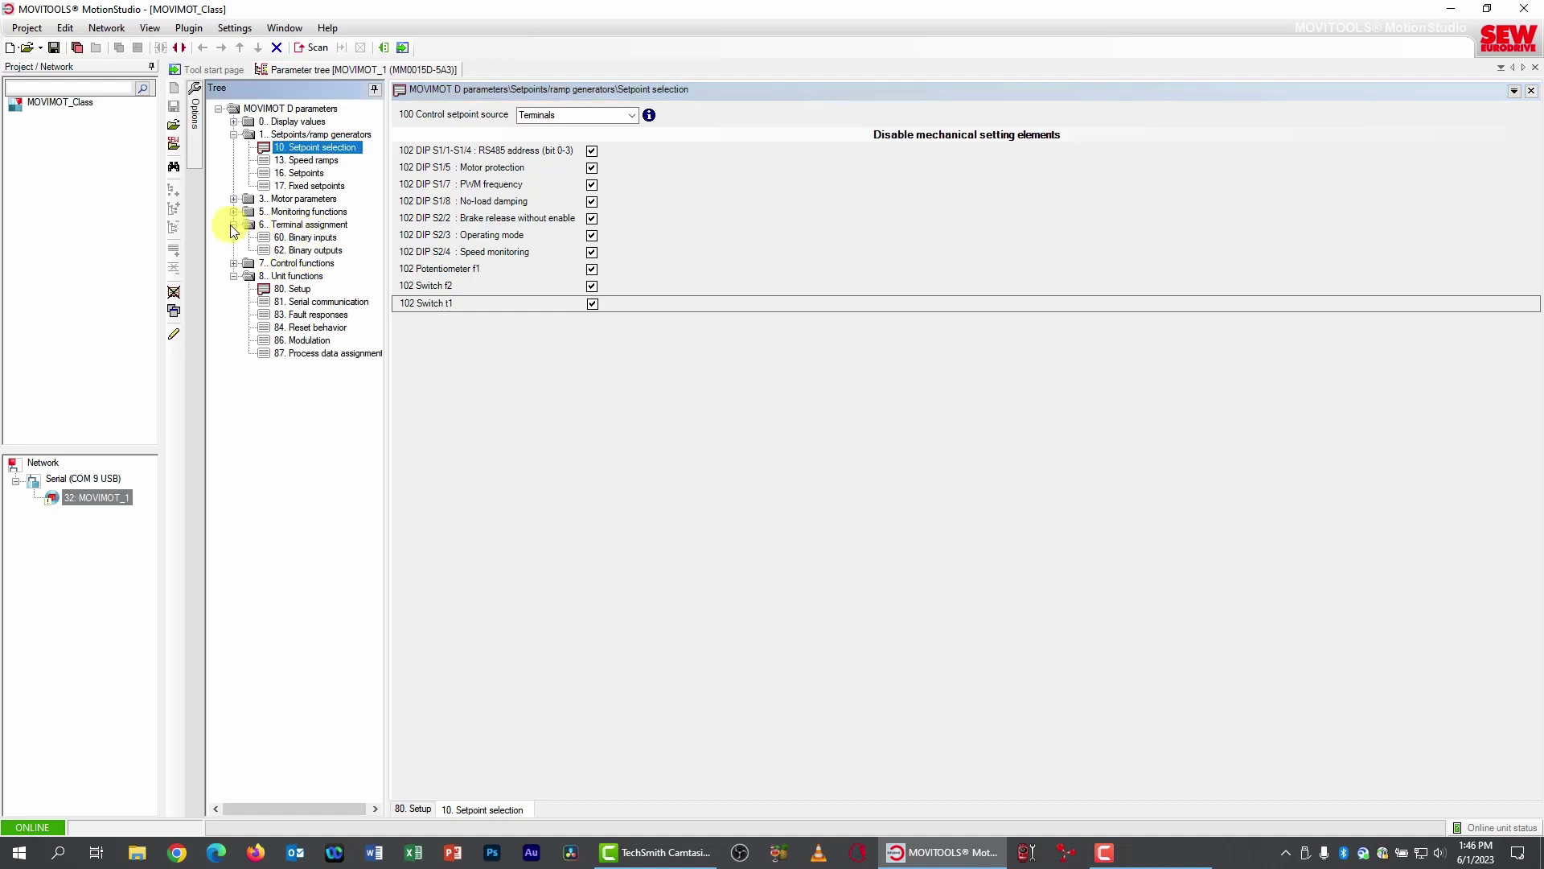
click(313, 238)
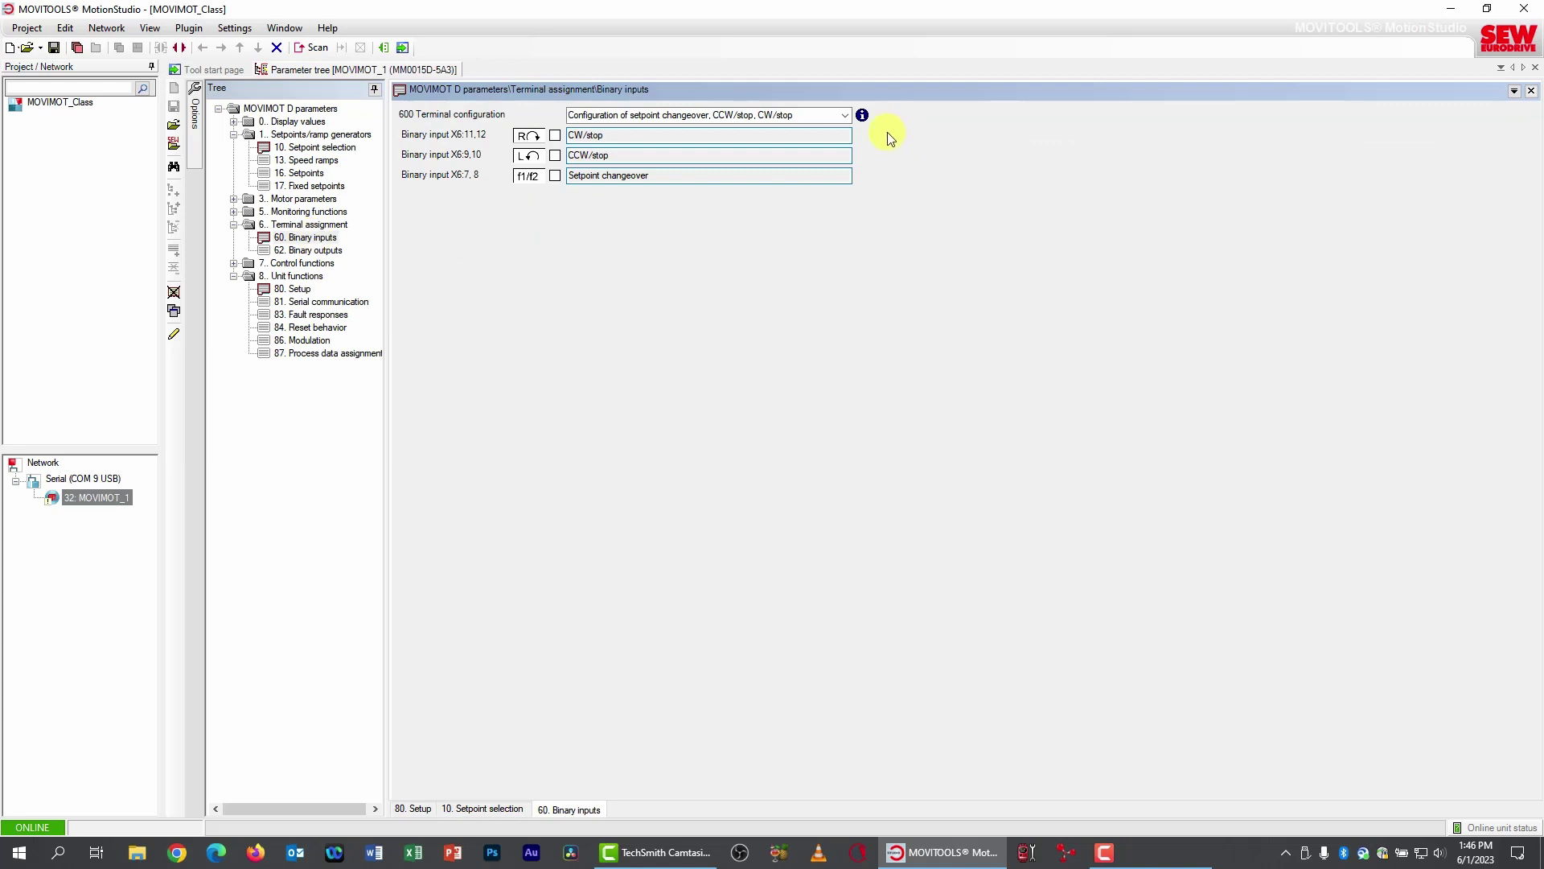
click(844, 115)
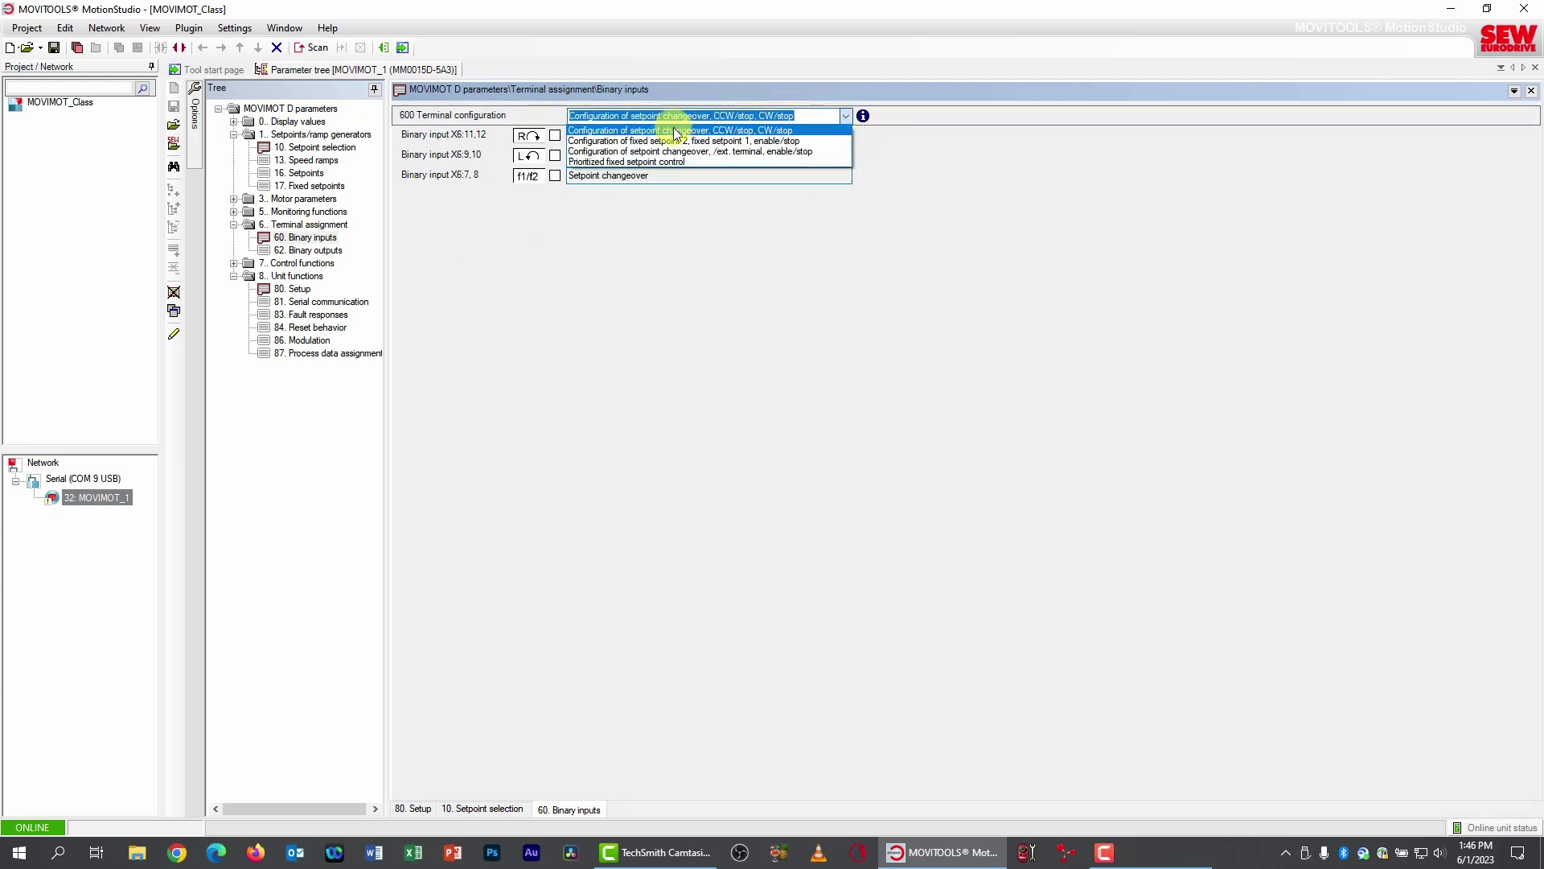
click(710, 139)
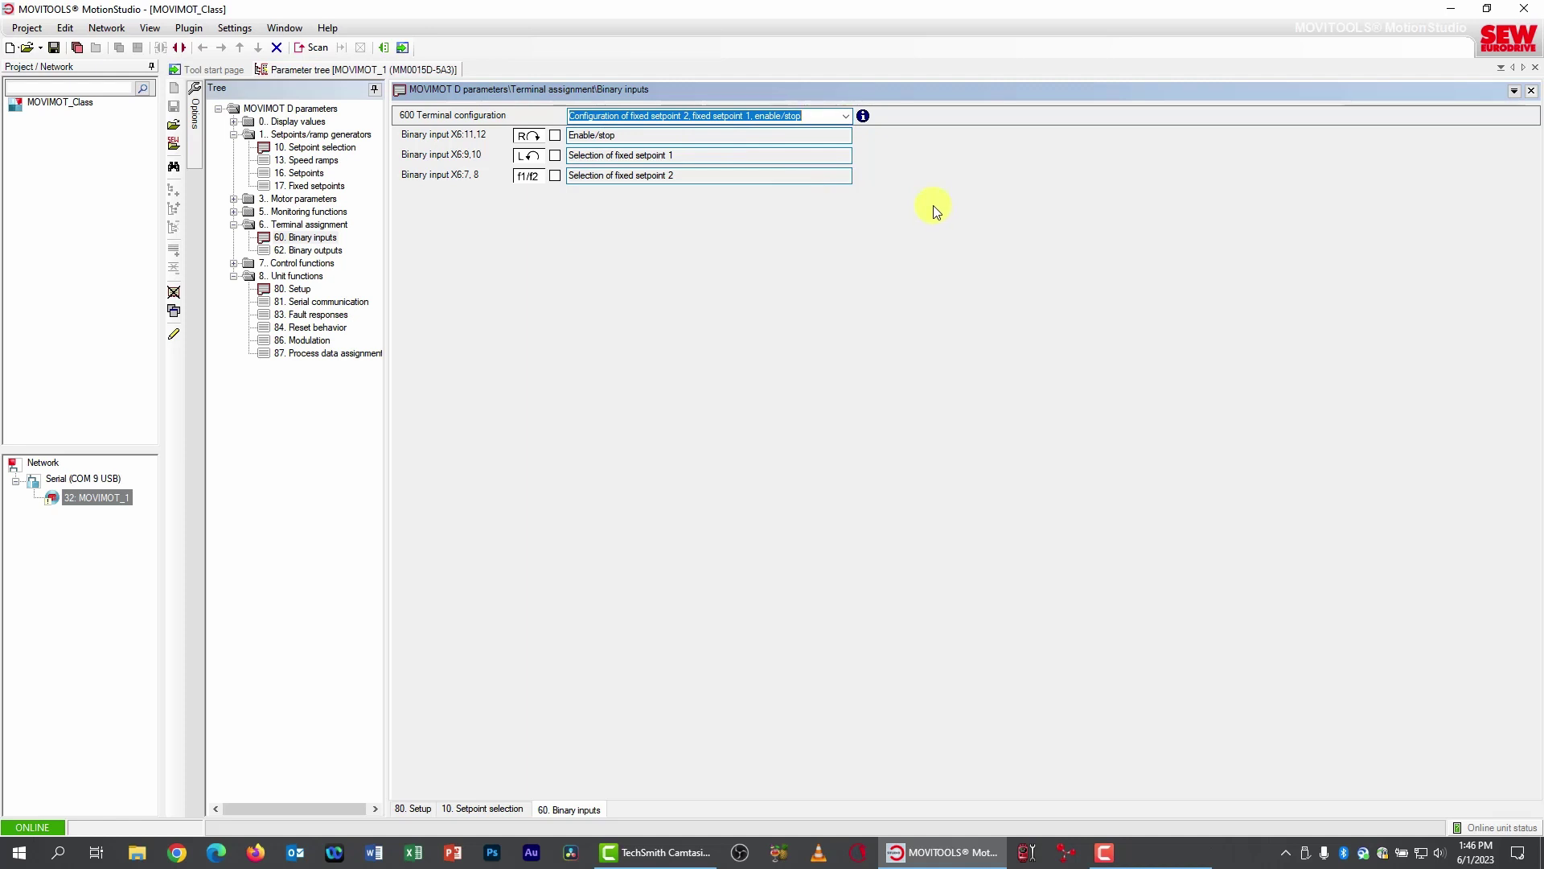
Step: In the Fixed setpoints parameters, set Fixed setpoint n0 to -150 rpm and Fixed setpoint n1 to 350 rpm
click(291, 186)
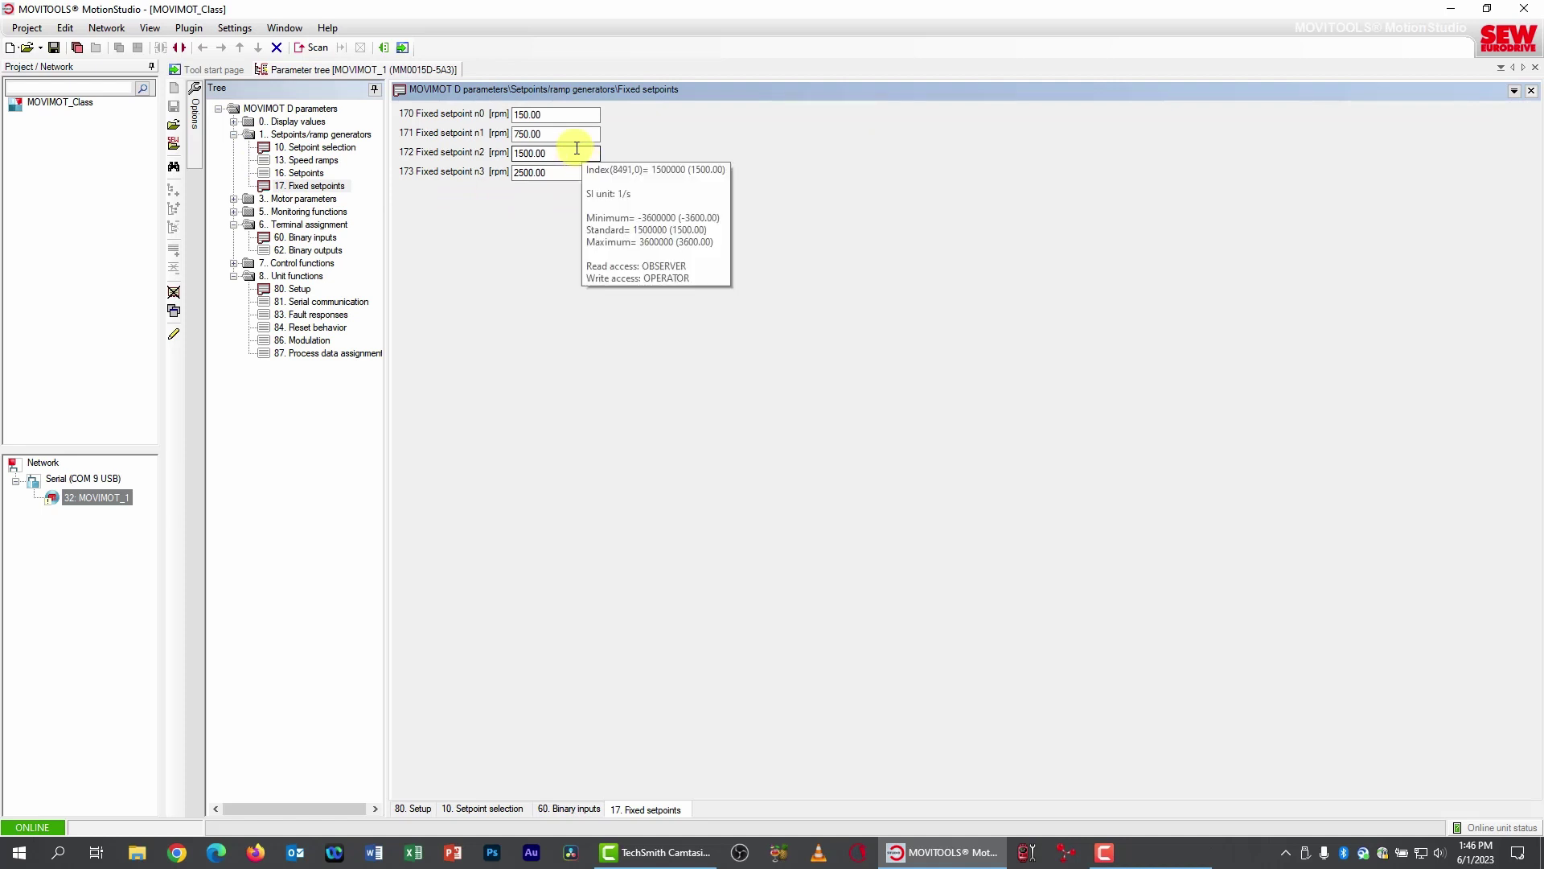
click(516, 115)
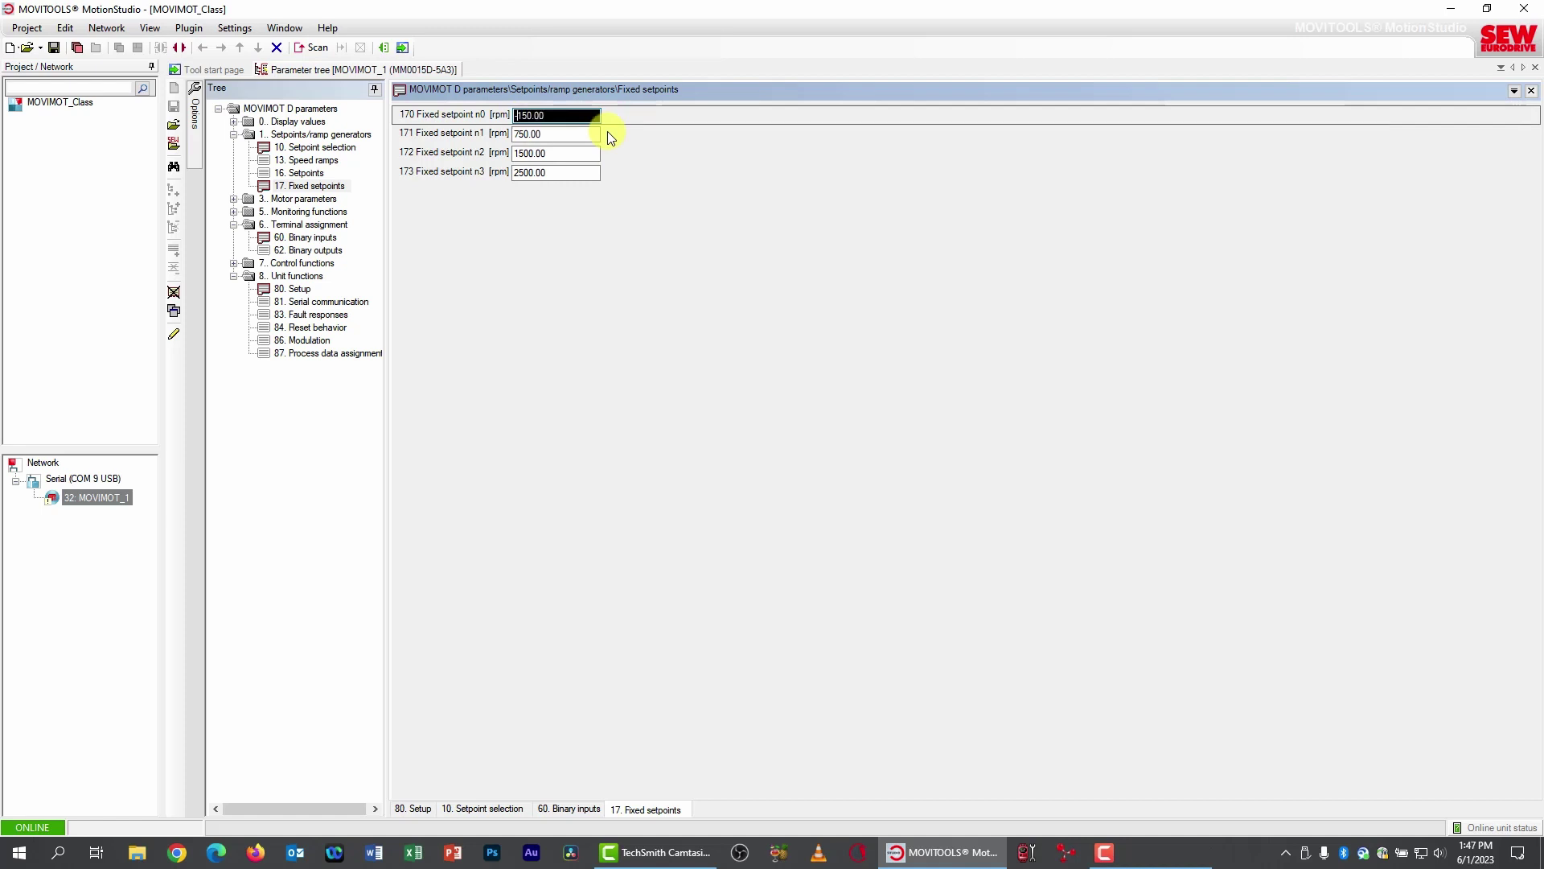
text(-)
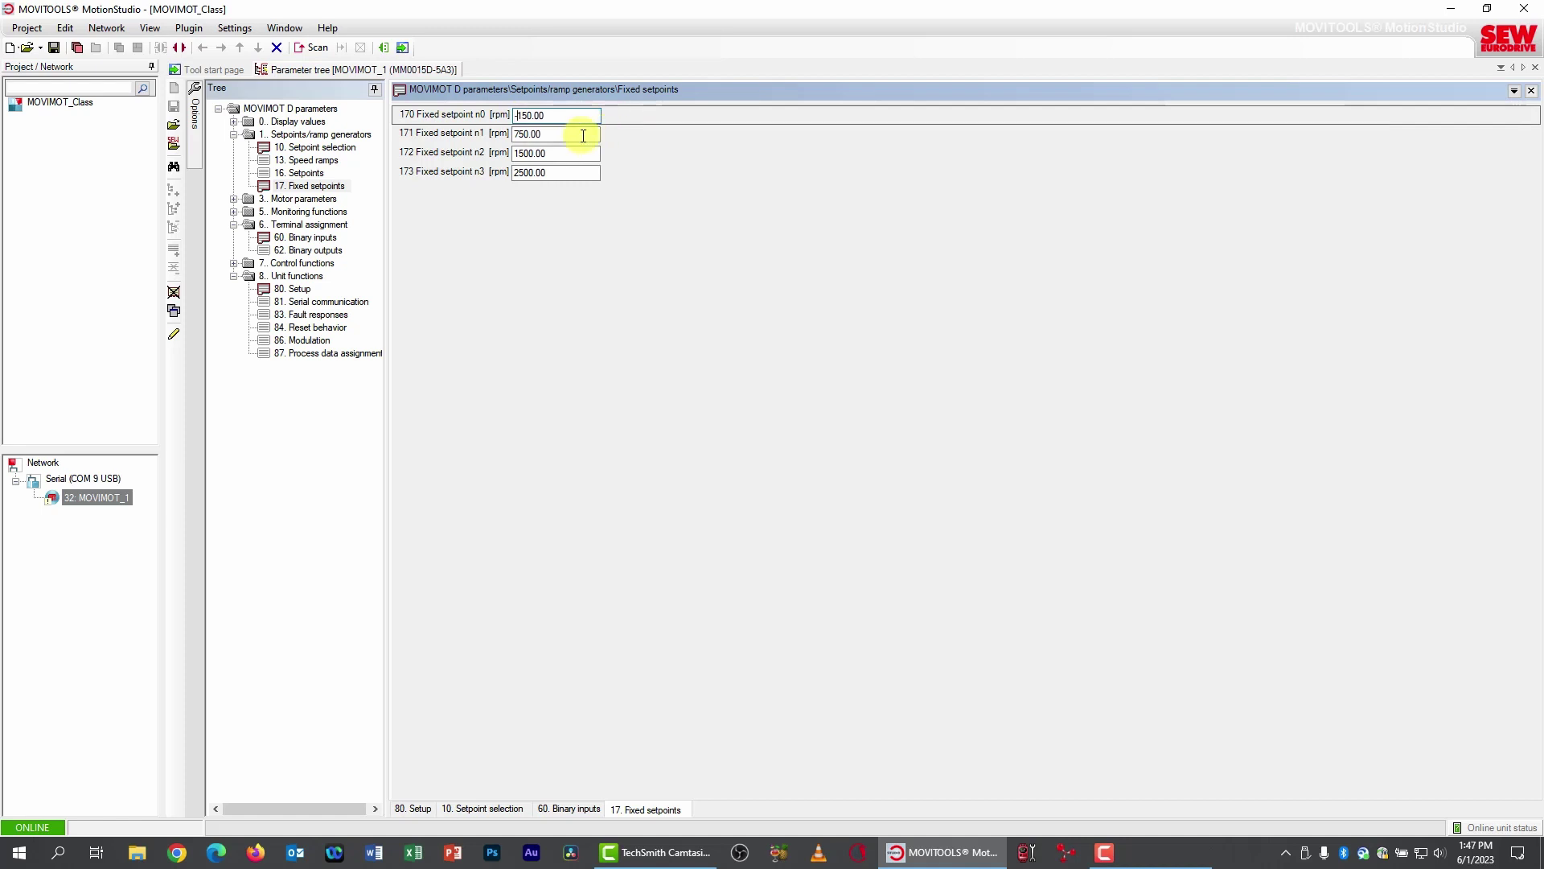
mouse_move(578, 134)
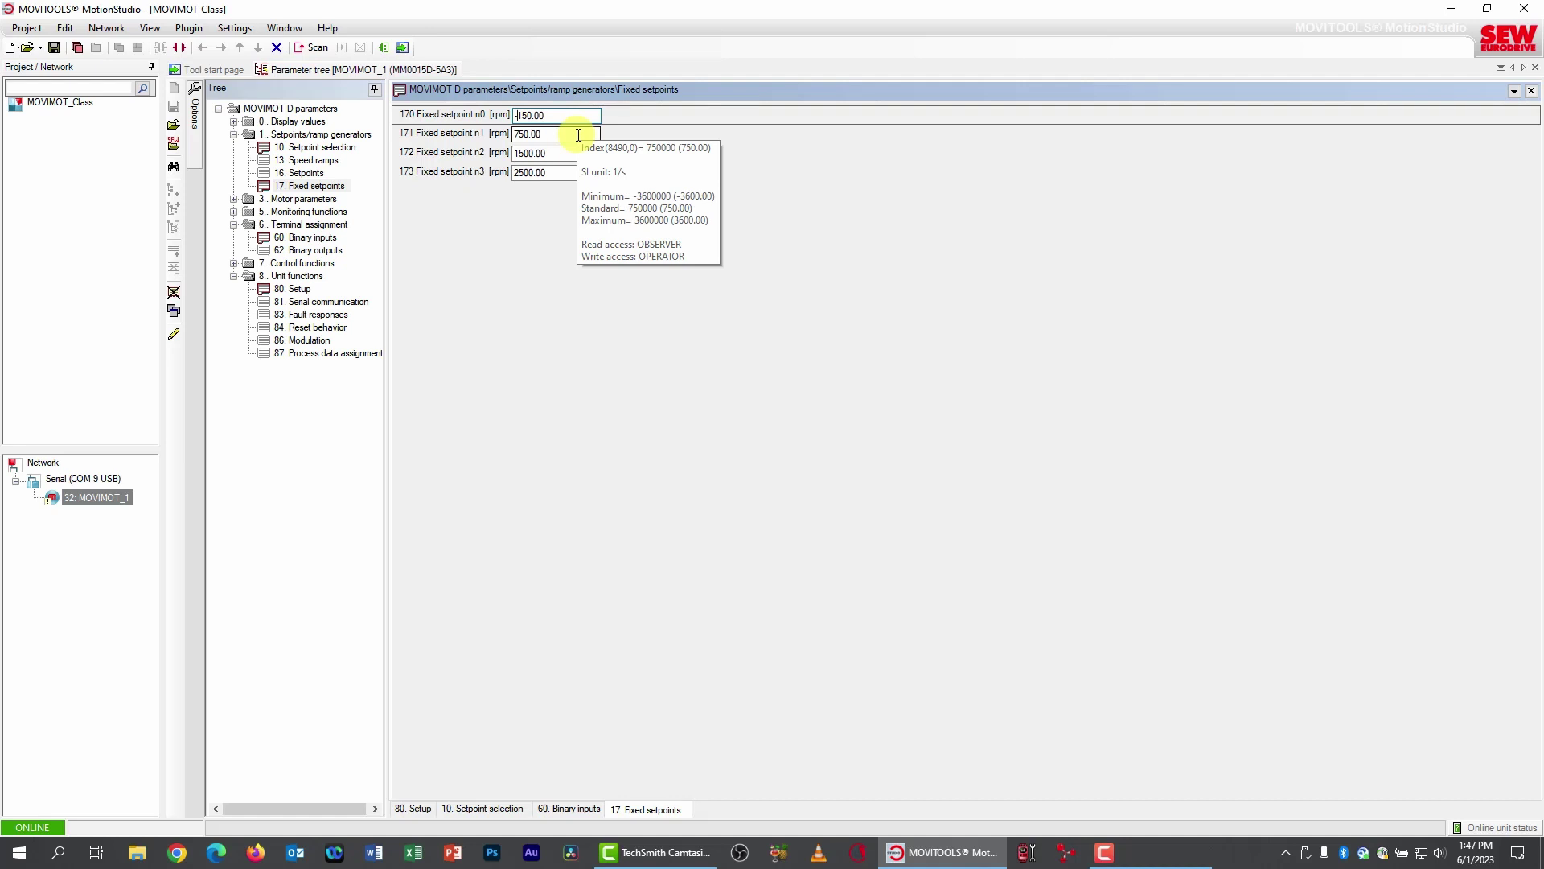
click(578, 134)
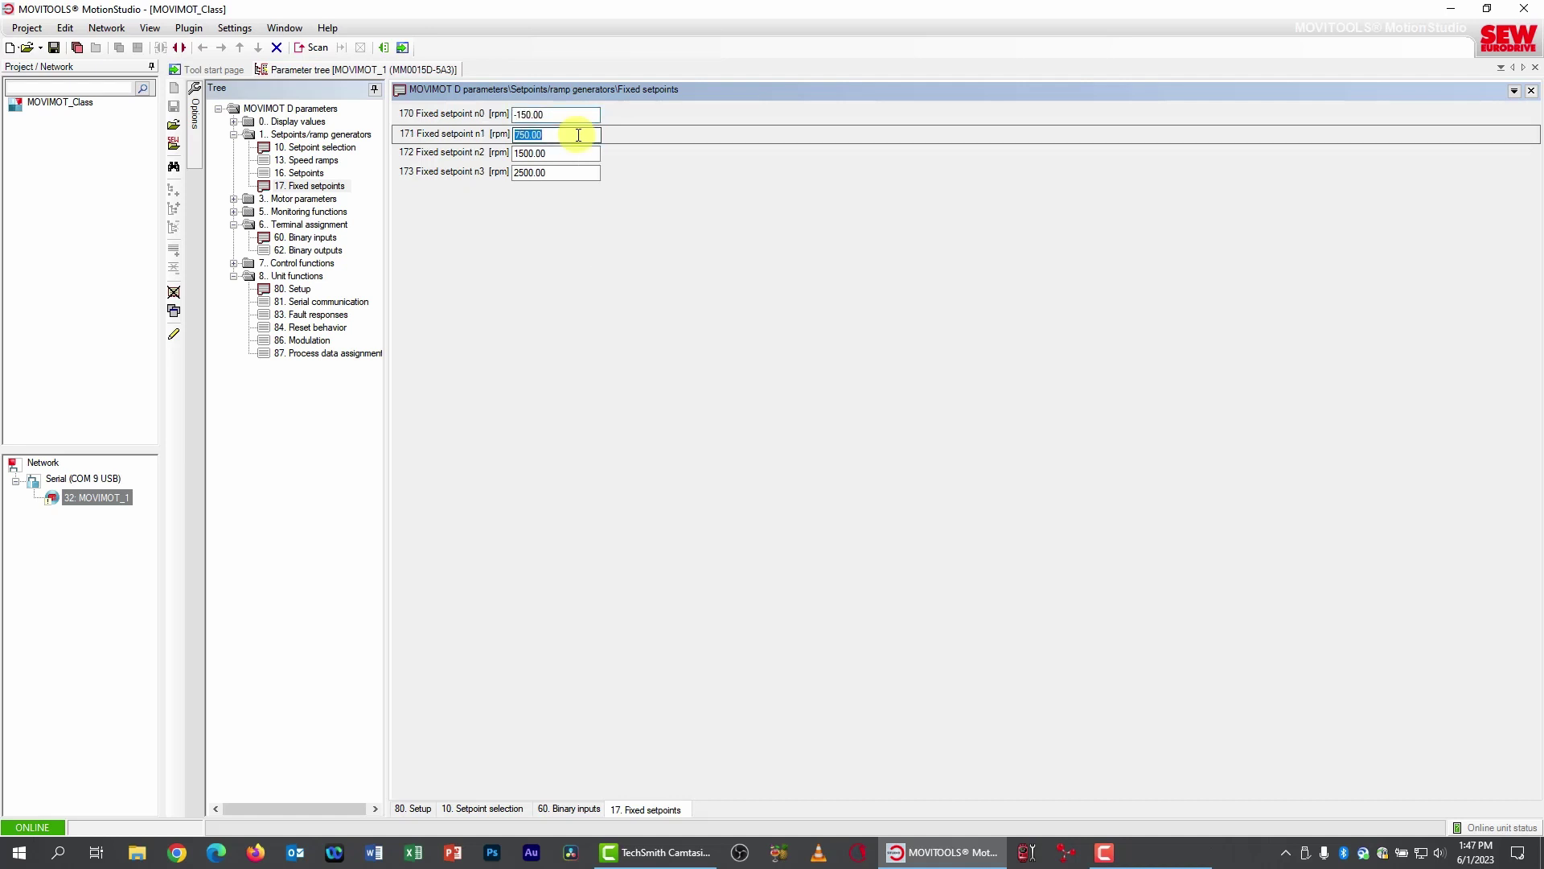
text(350)
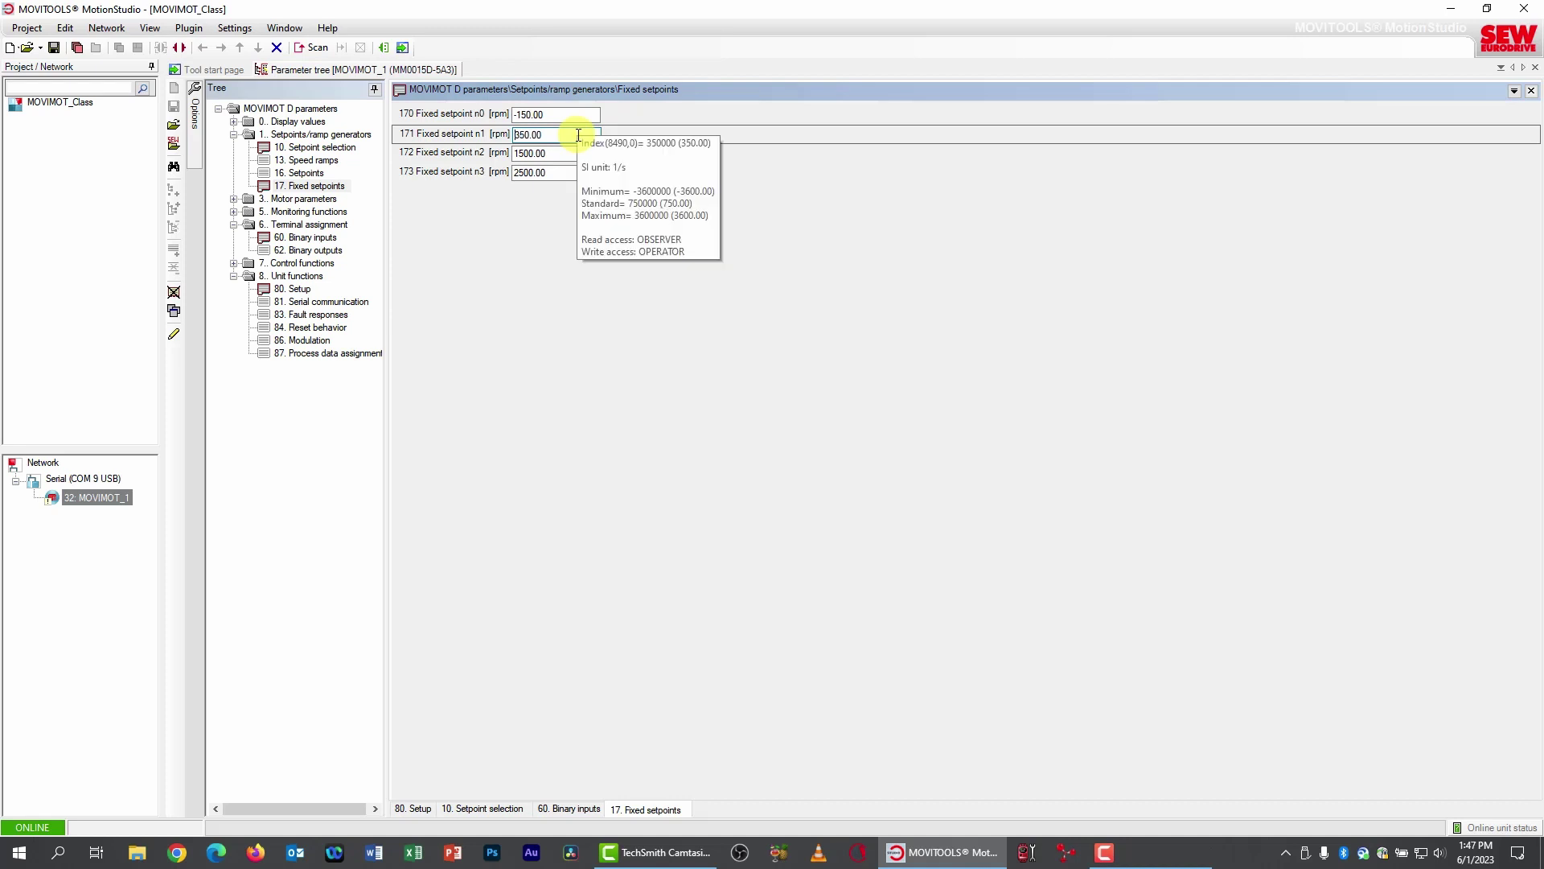
Step: Set Fixed setpoint n2 to 900 rpm and Fixed setpoint n3 to 1200 rpm
click(587, 153)
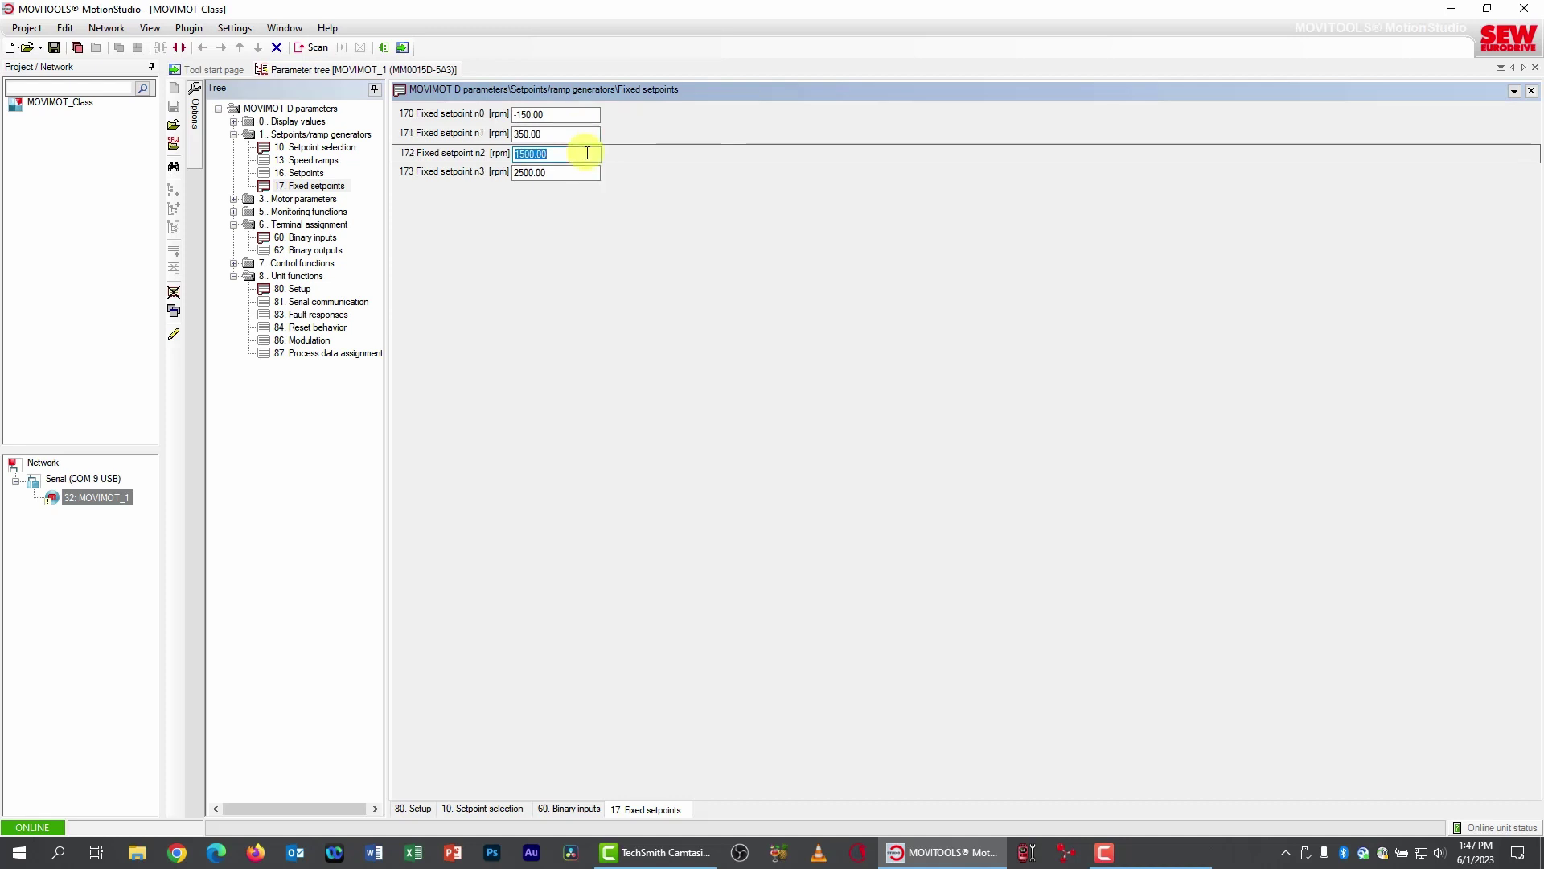
text(90)
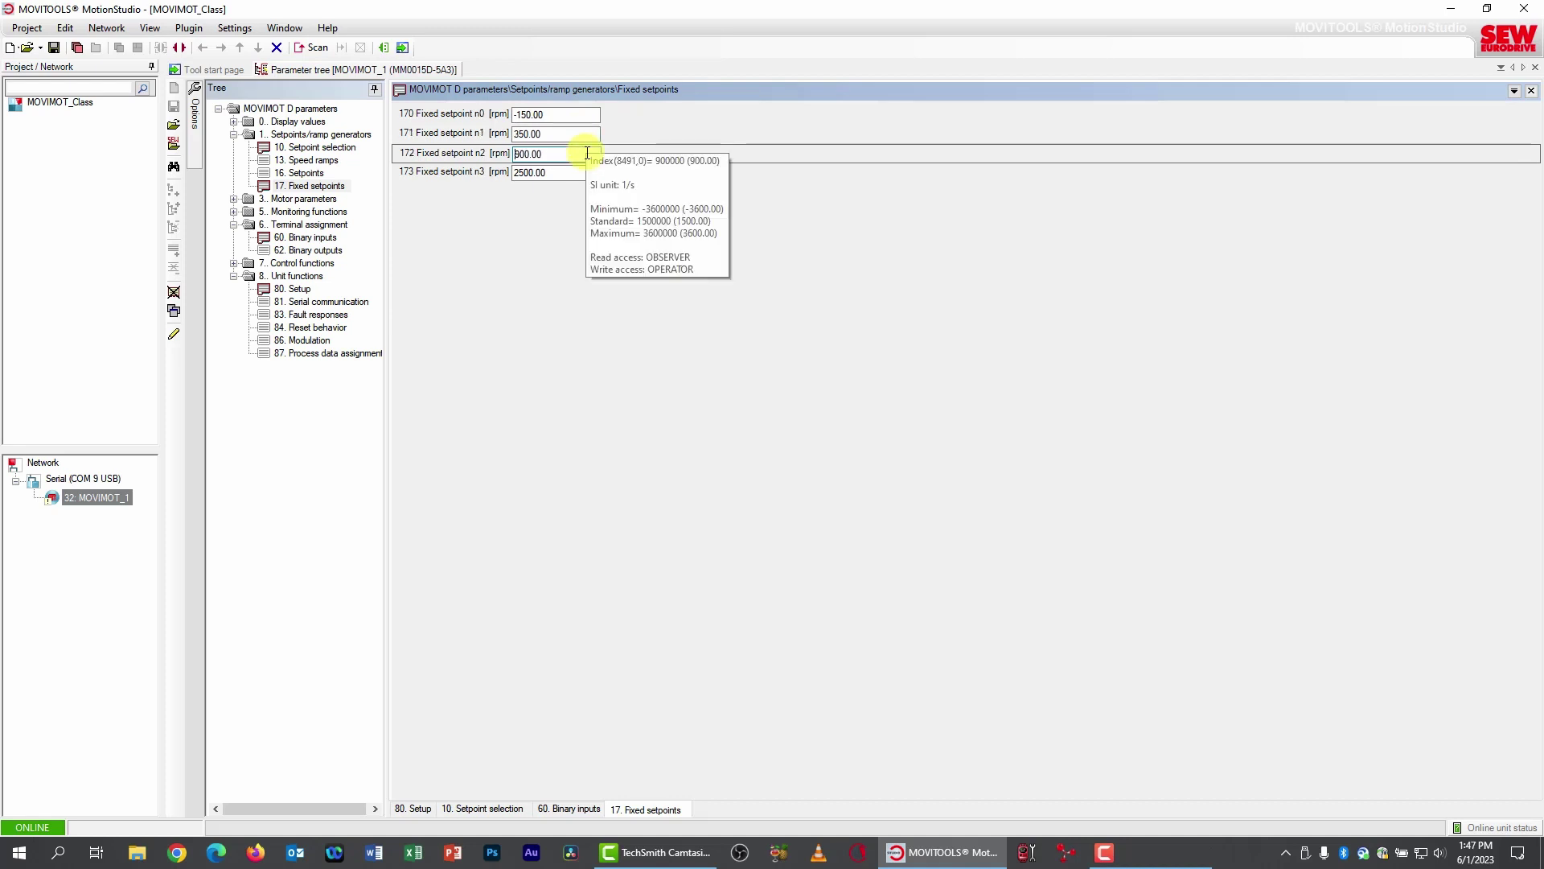
click(576, 173)
text(1)
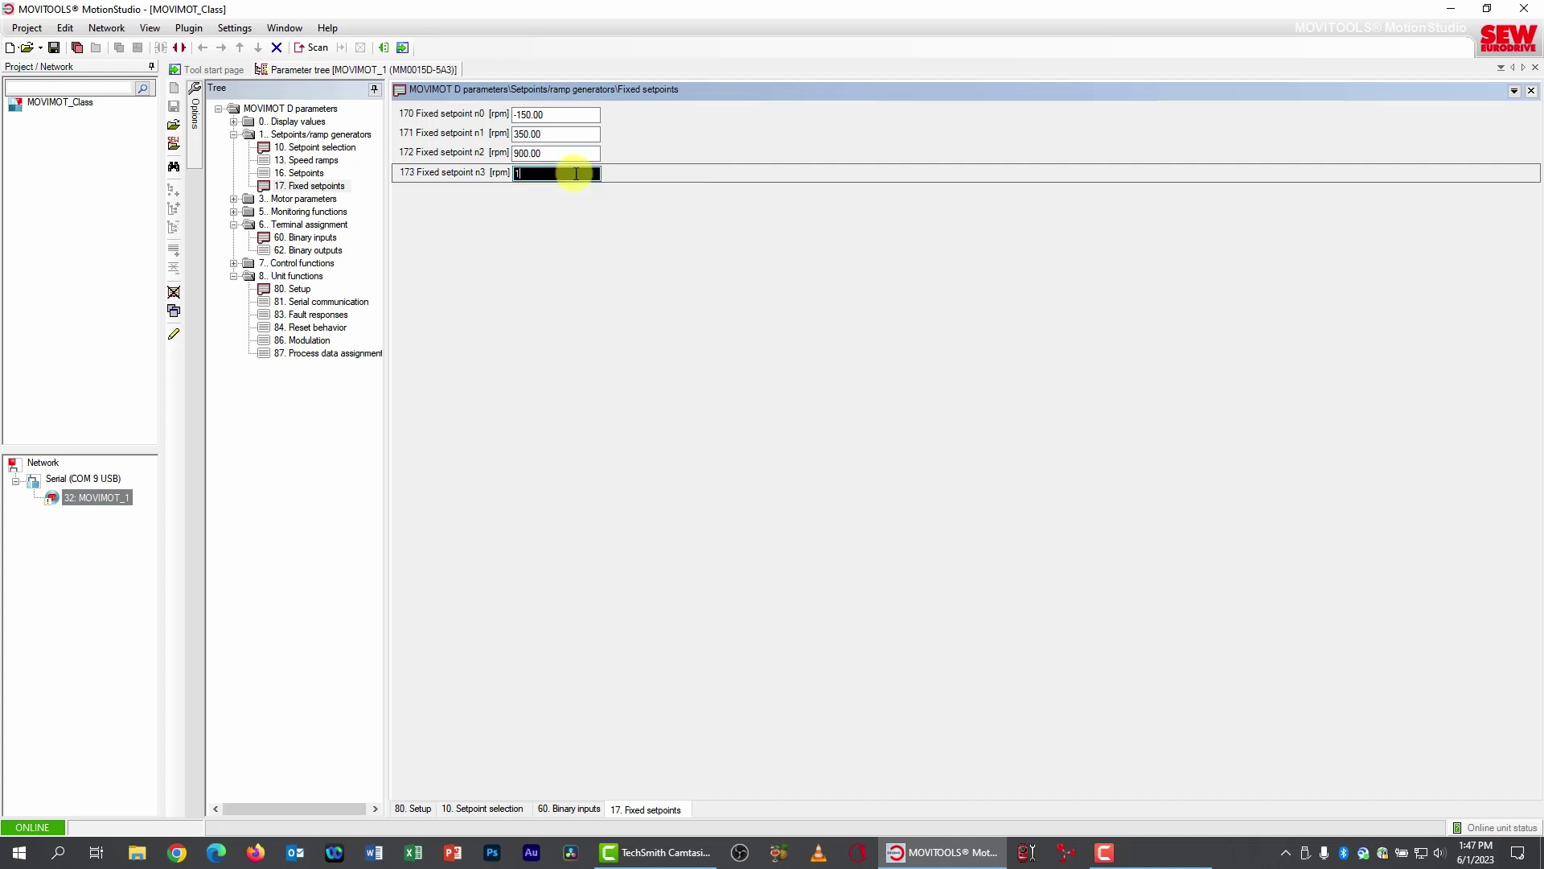
text(200)
key(Return)
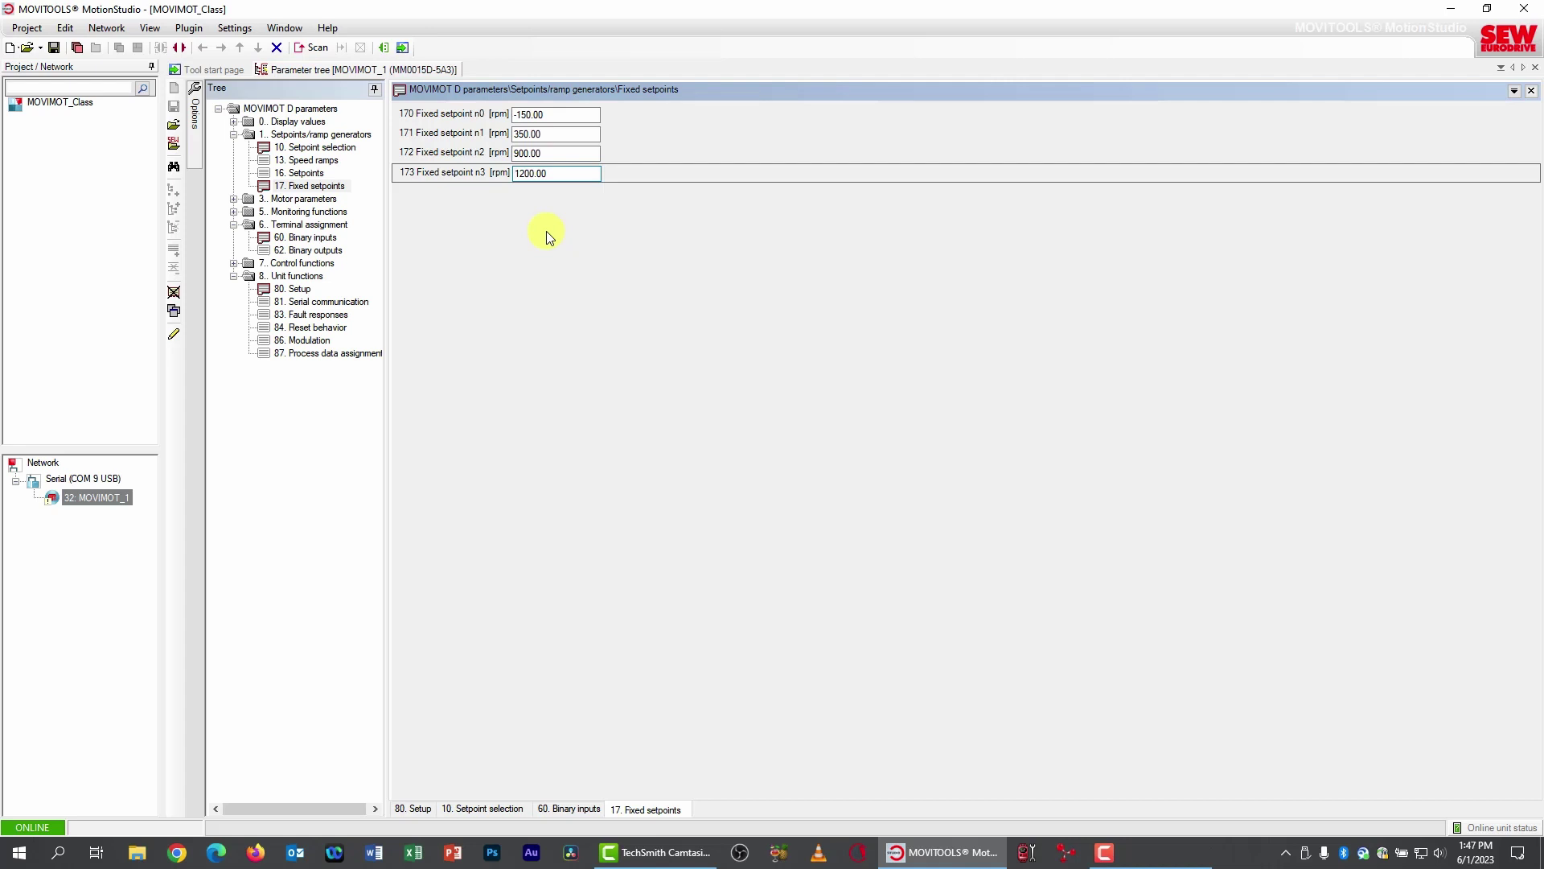
Step: In the Speed ramps parameters, set Ramp t11 up to 5 s and Ramp t11 down to 2.5 s
click(302, 161)
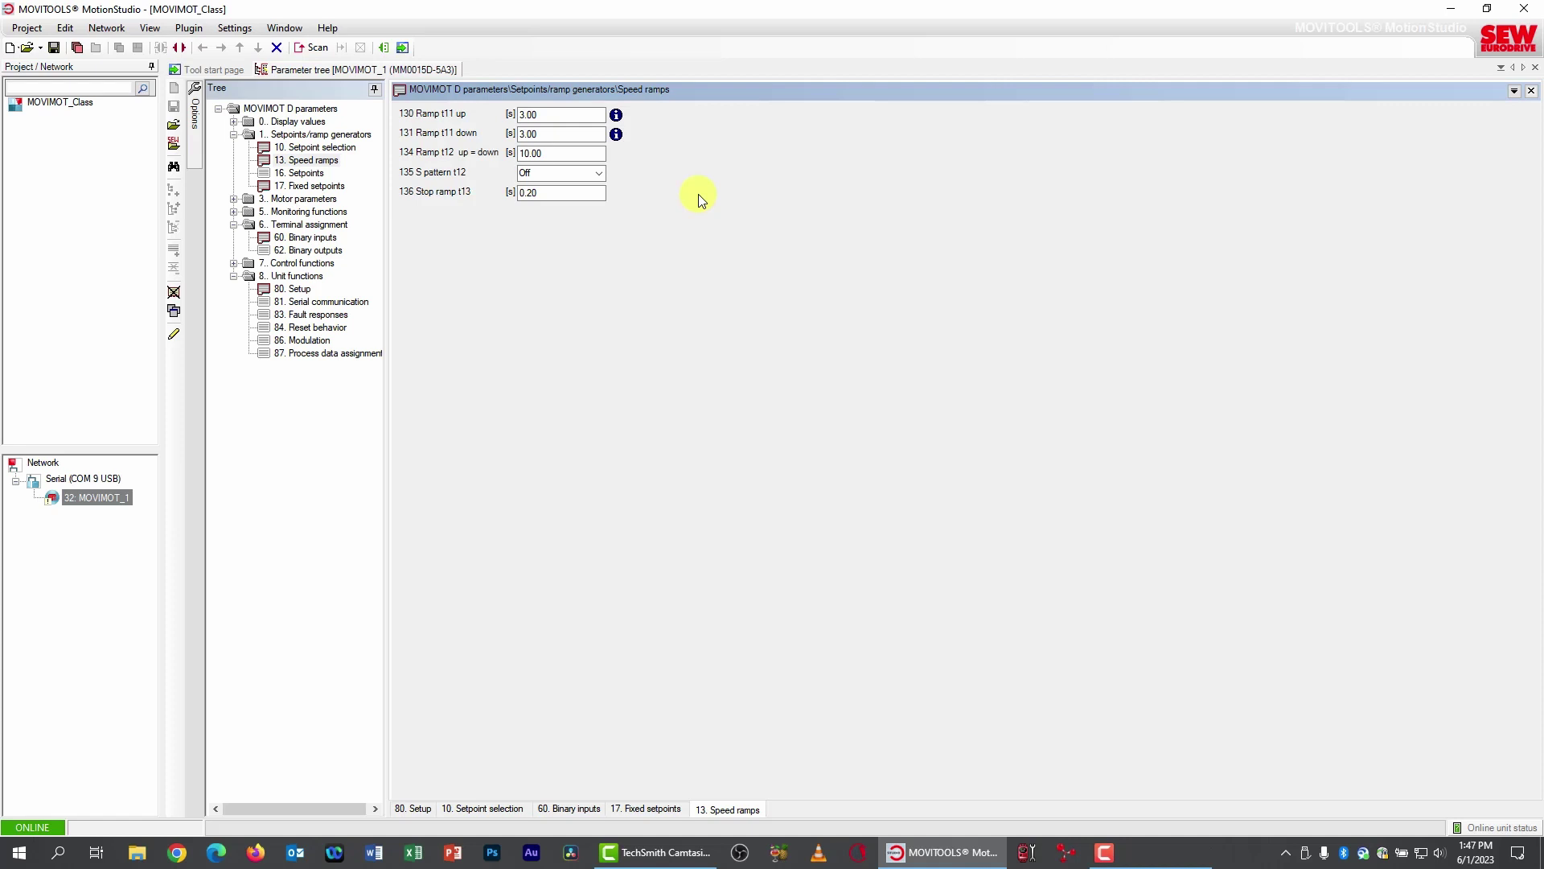
click(586, 117)
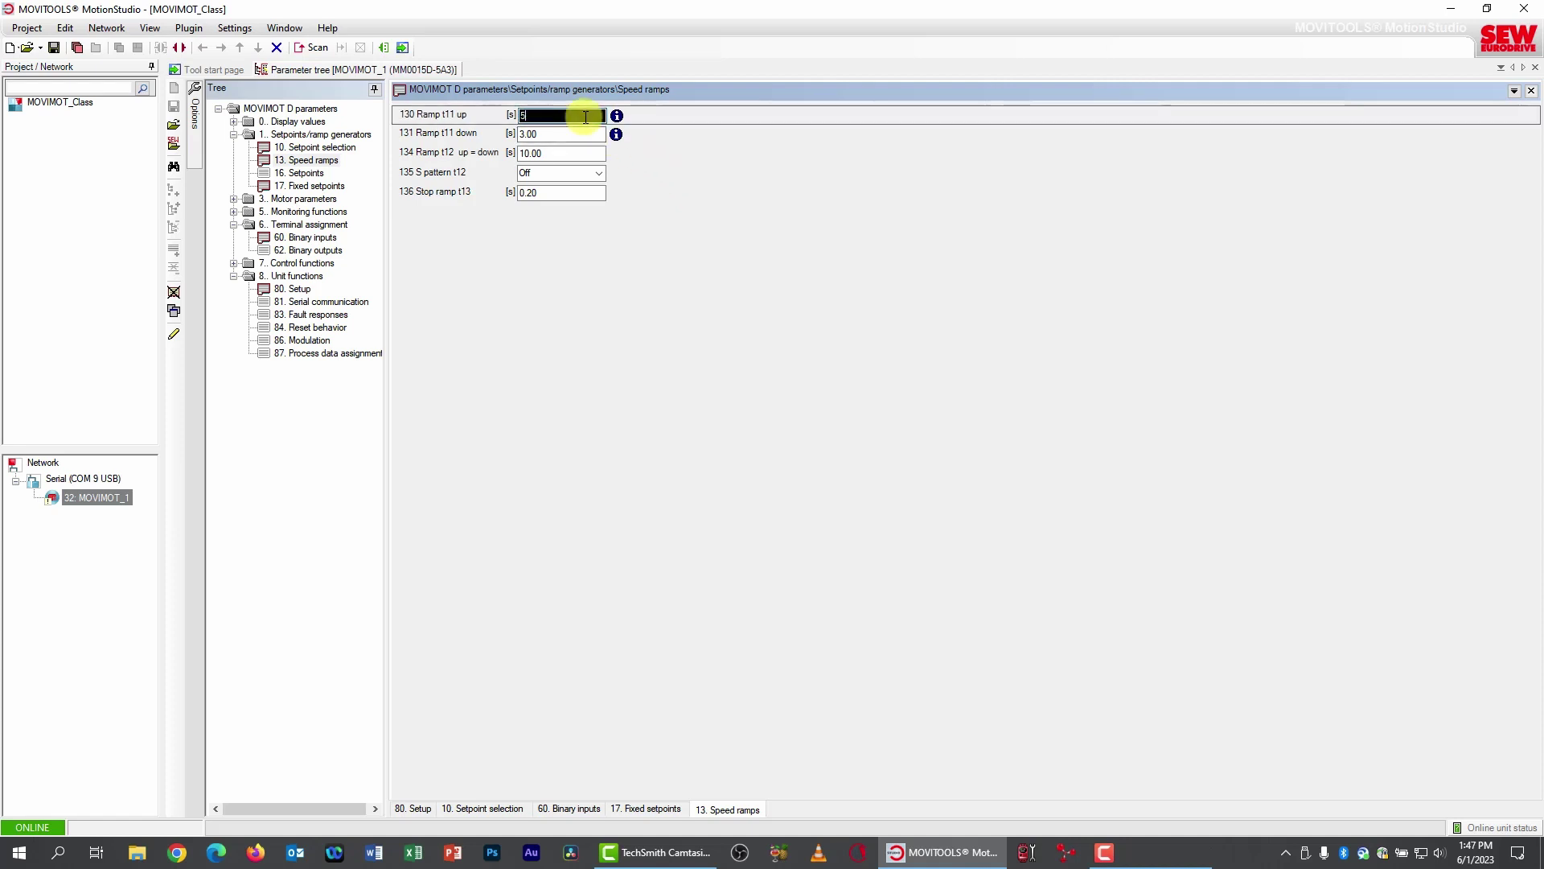
text(5)
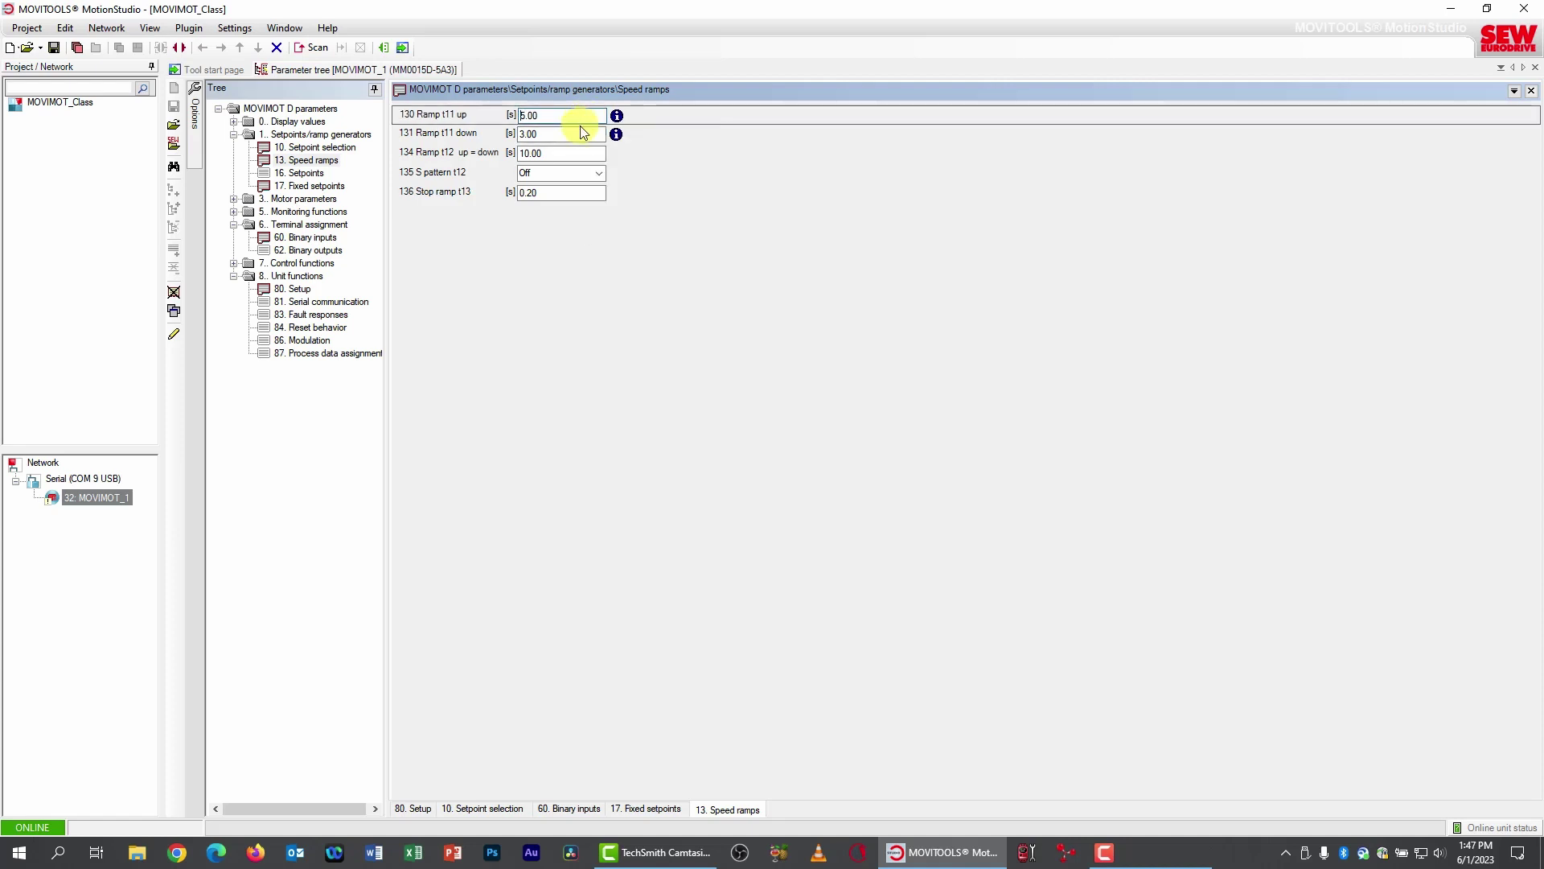
click(575, 133)
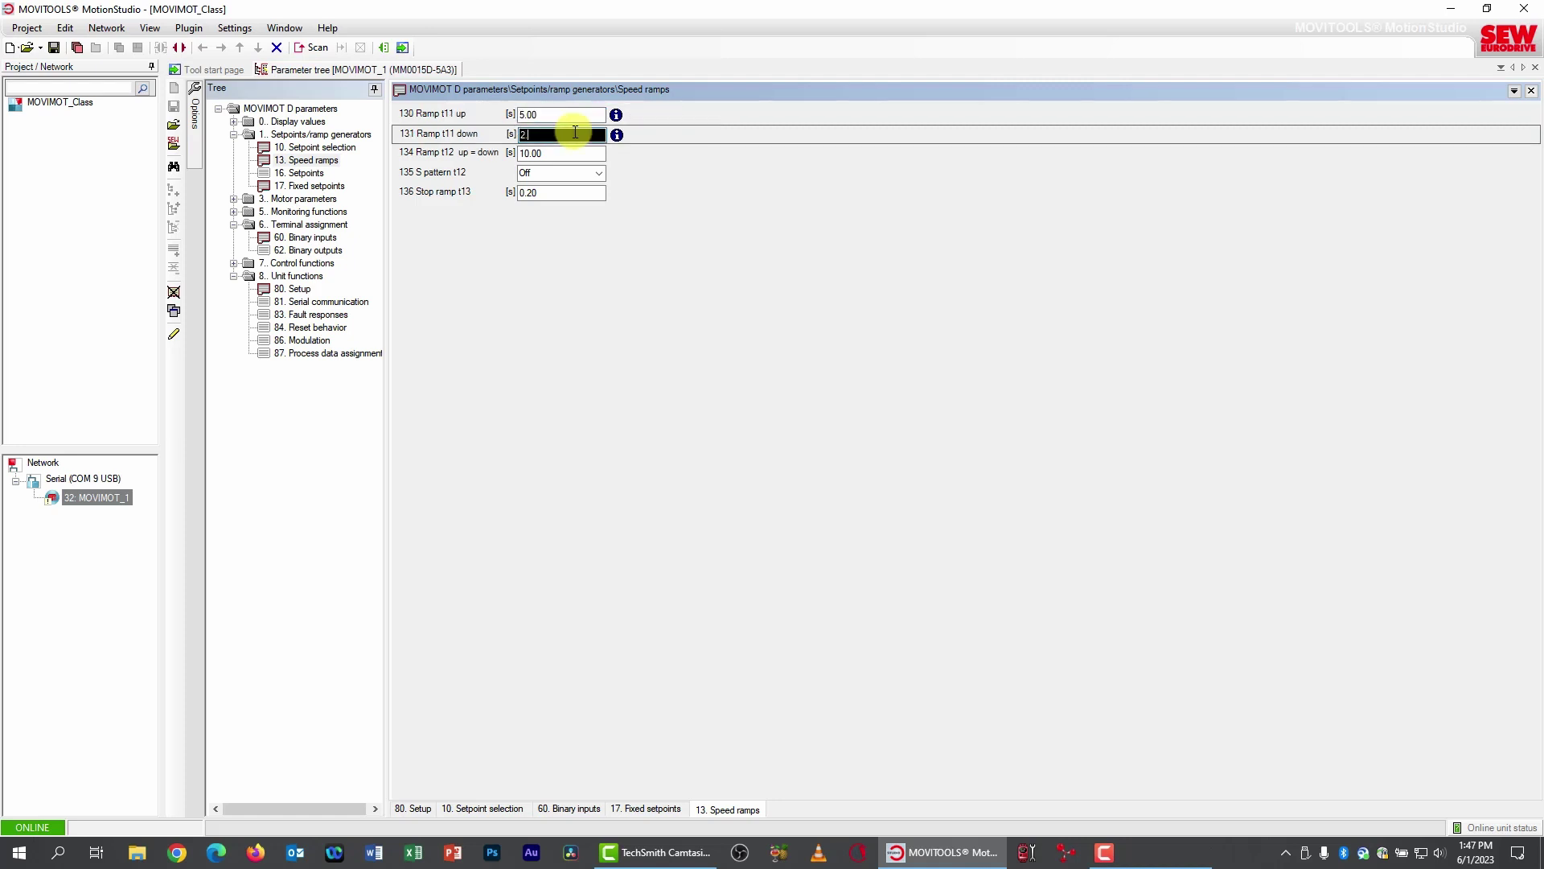
text(2.5)
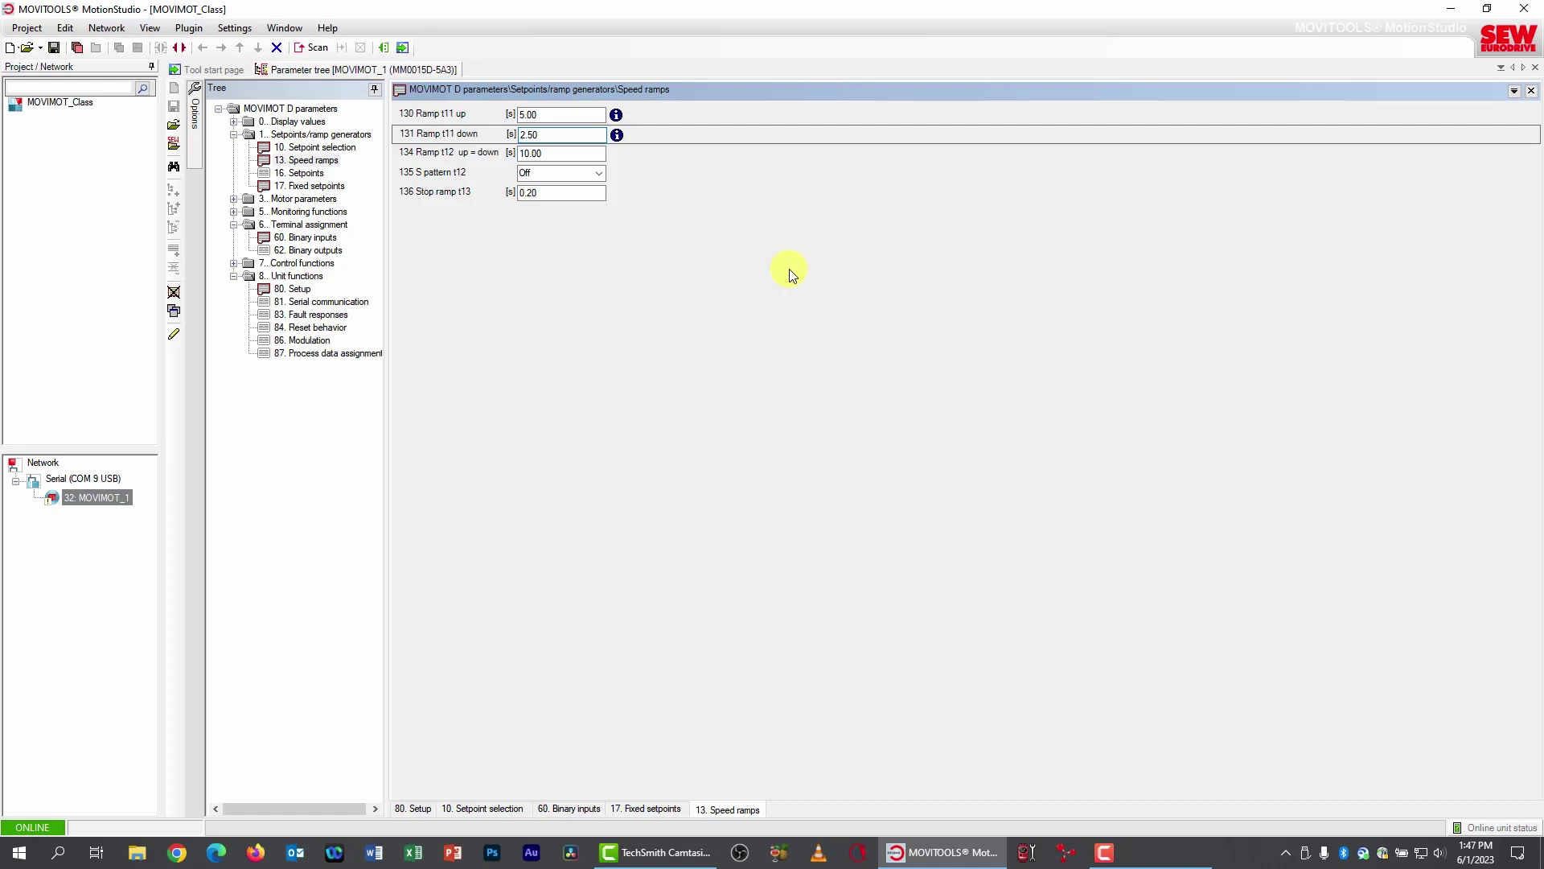
Step: Set Stop ramp t13 to 5 s in the Speed ramps parameters
click(579, 193)
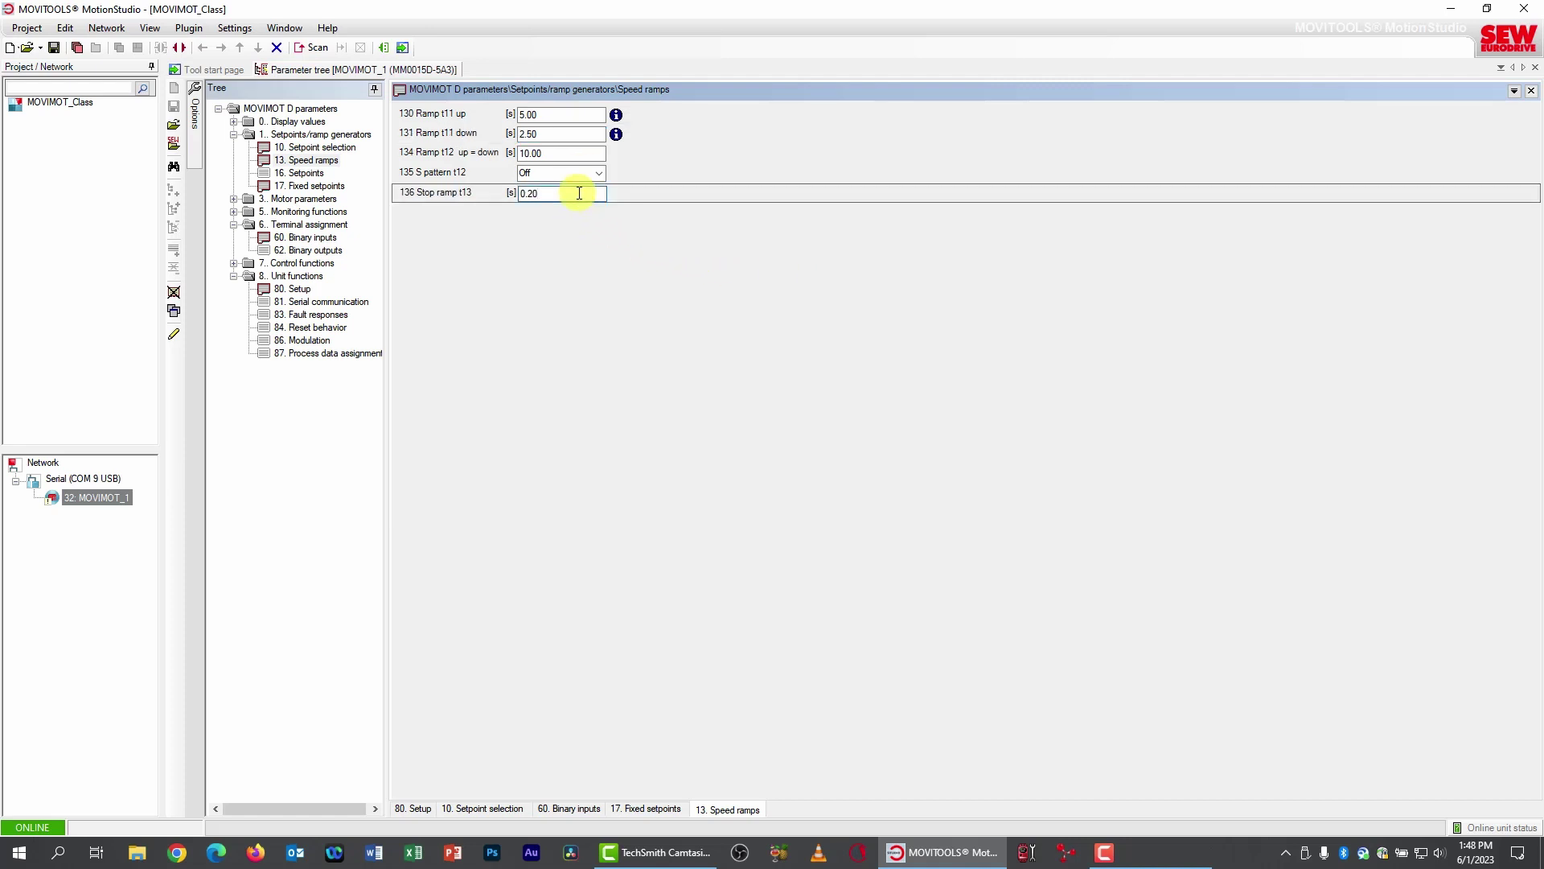
key(BackSpace)
double_click(579, 193)
text(5)
key(Return)
Step: Review the Fault responses parameters under Unit functions, and open the Process values under Display values
click(326, 315)
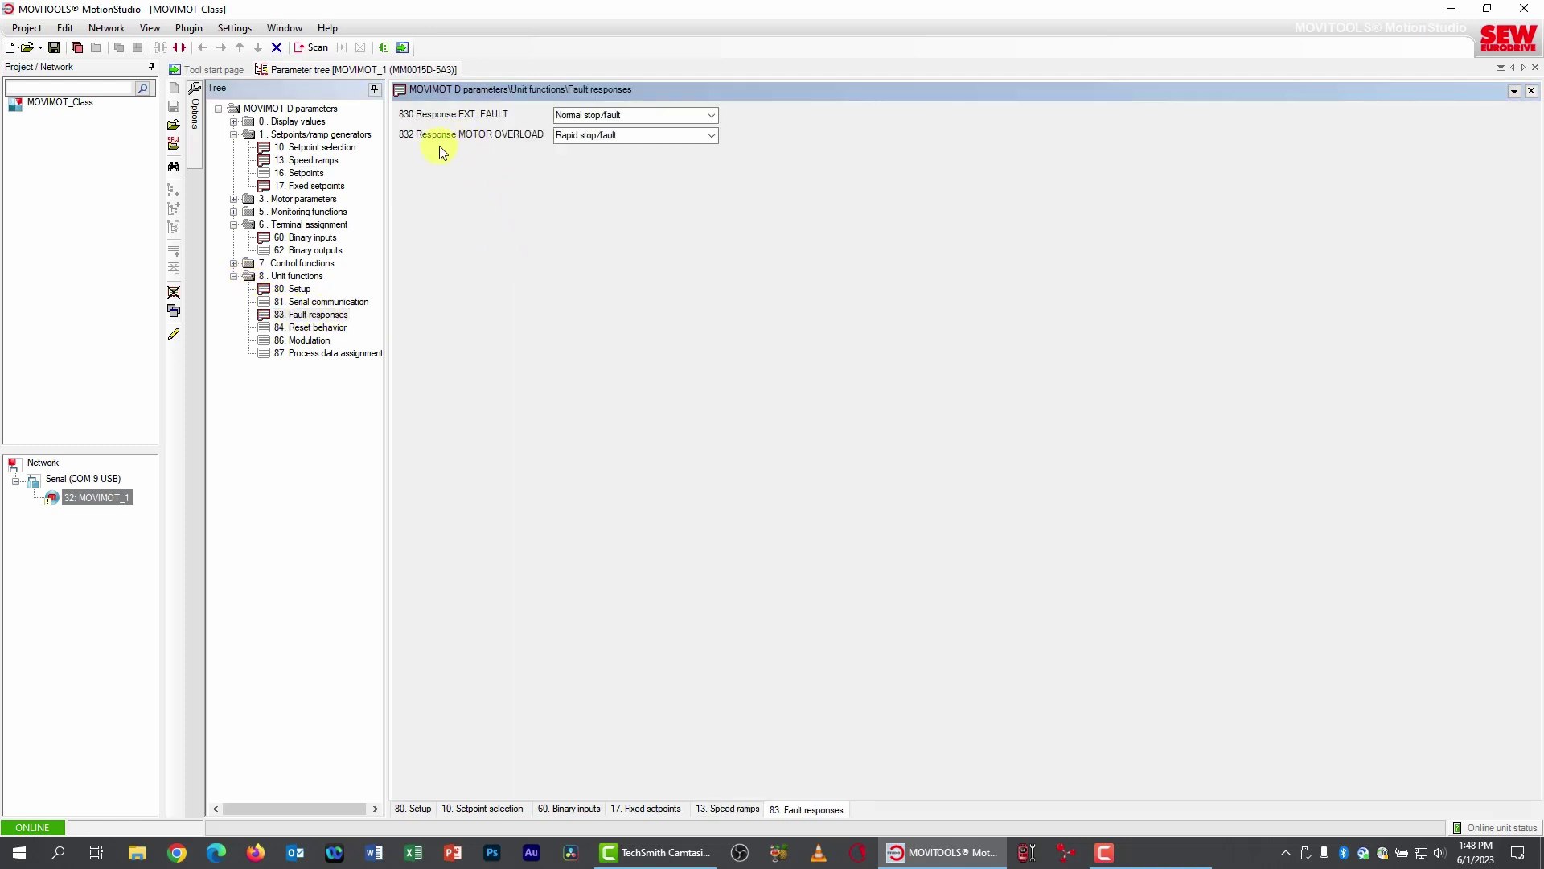
mouse_move(658, 149)
click(233, 121)
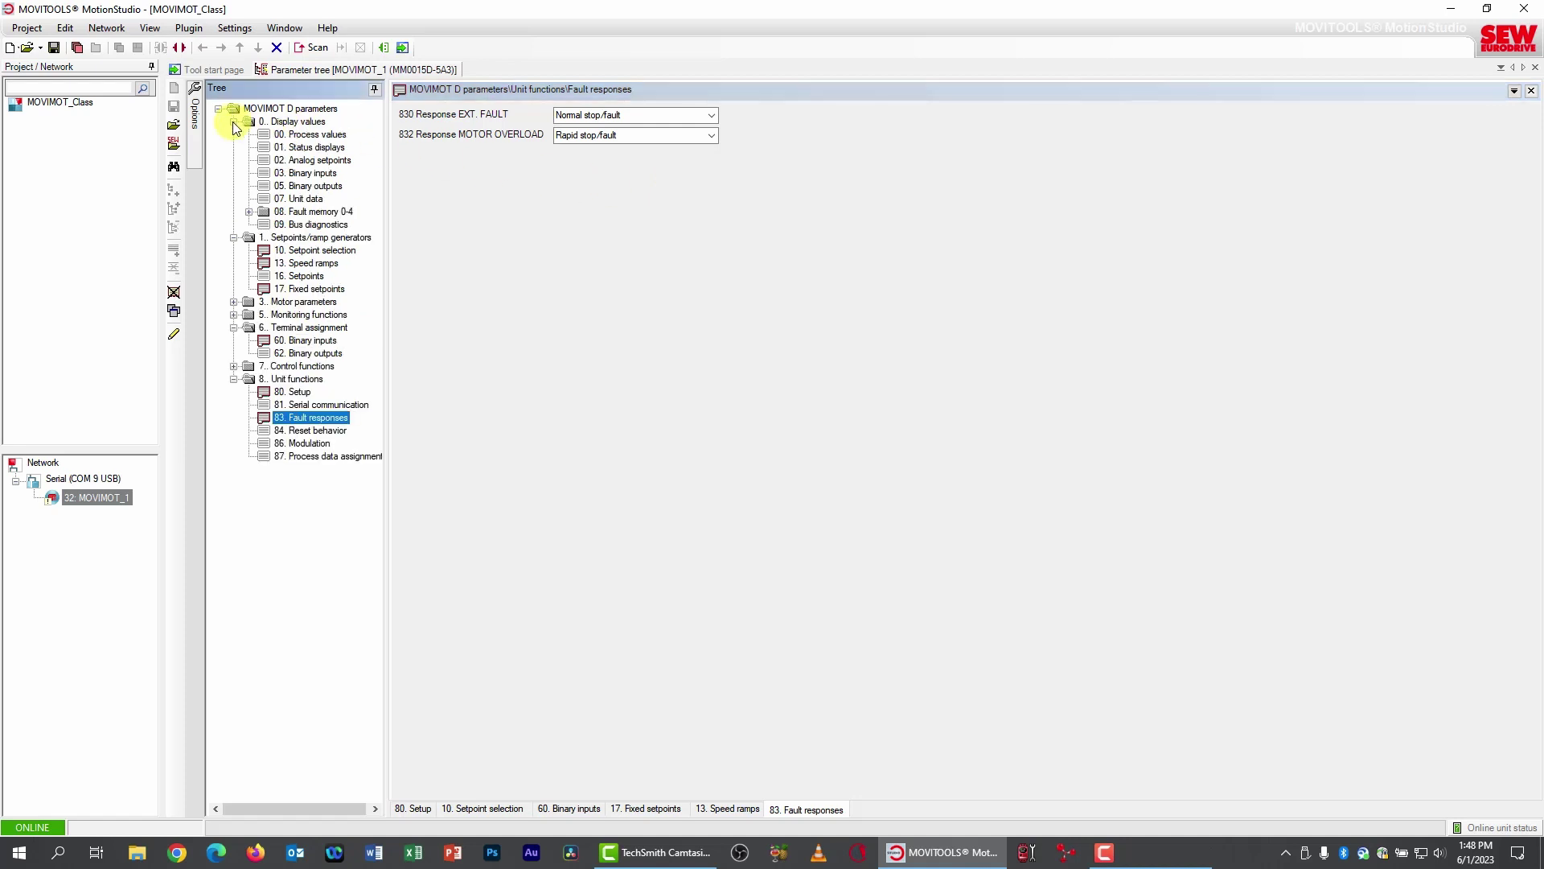
click(314, 135)
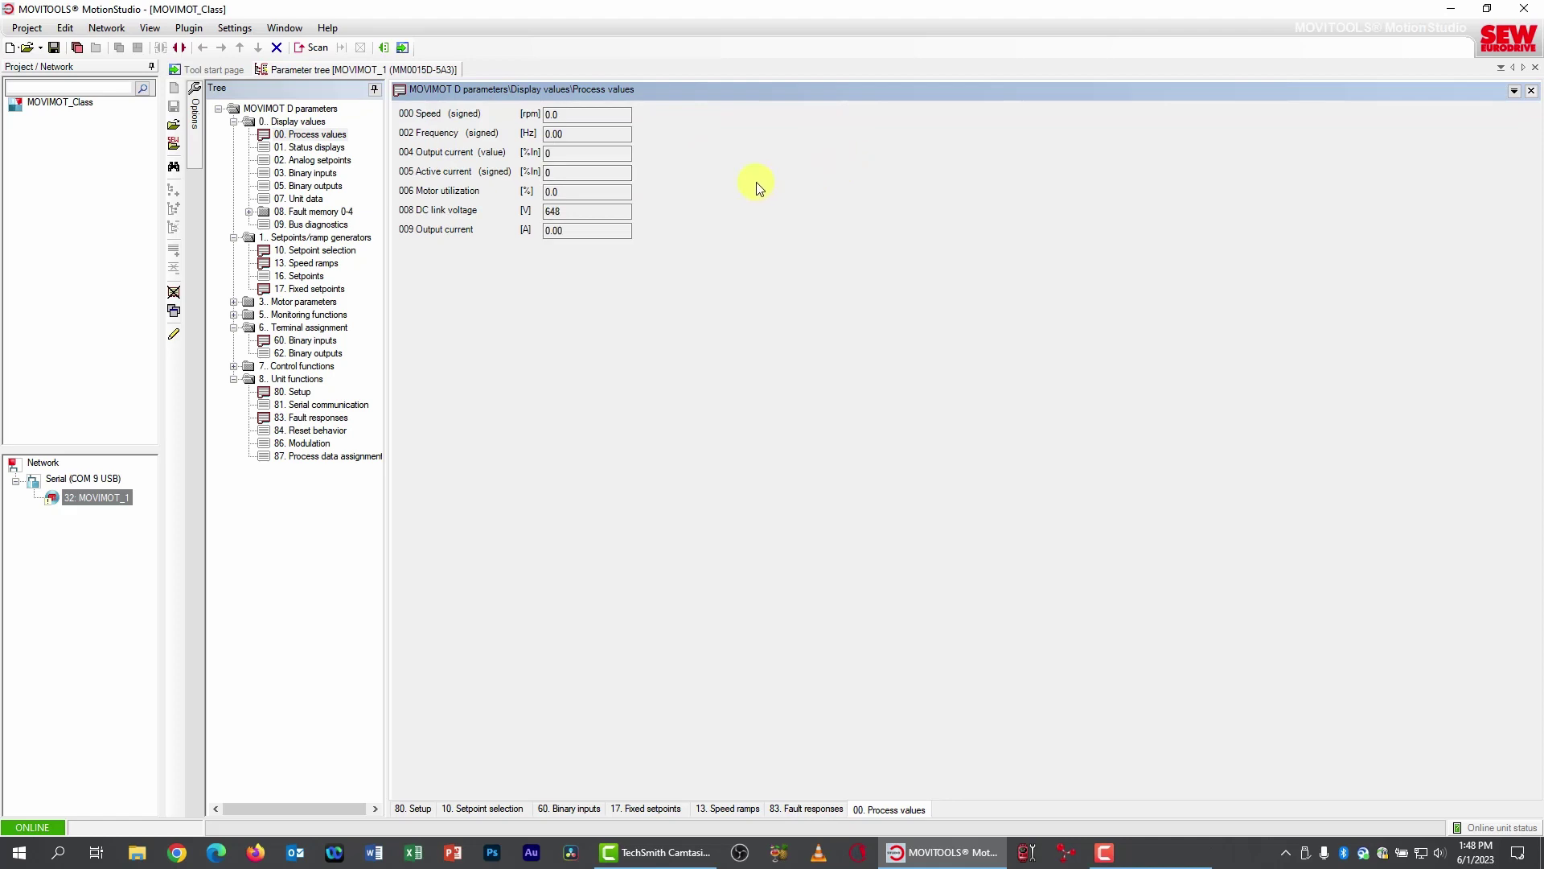